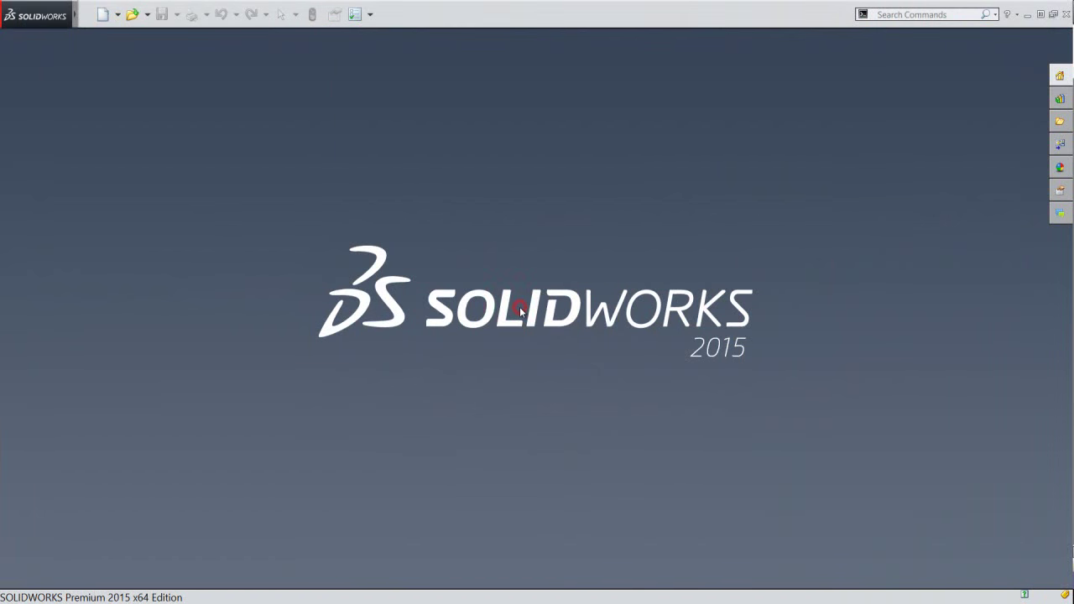
Create a new part from the custom document template.
{"action": "left_click", "coordinate": [103, 17]}
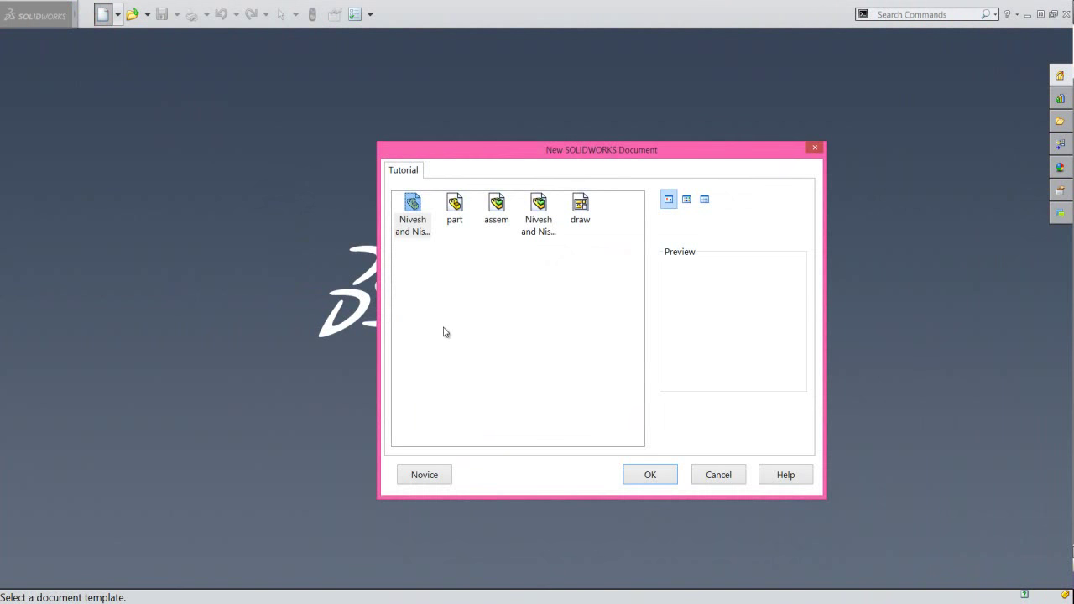
{"action": "left_click", "coordinate": [444, 329]}
{"action": "double_click", "coordinate": [412, 220]}
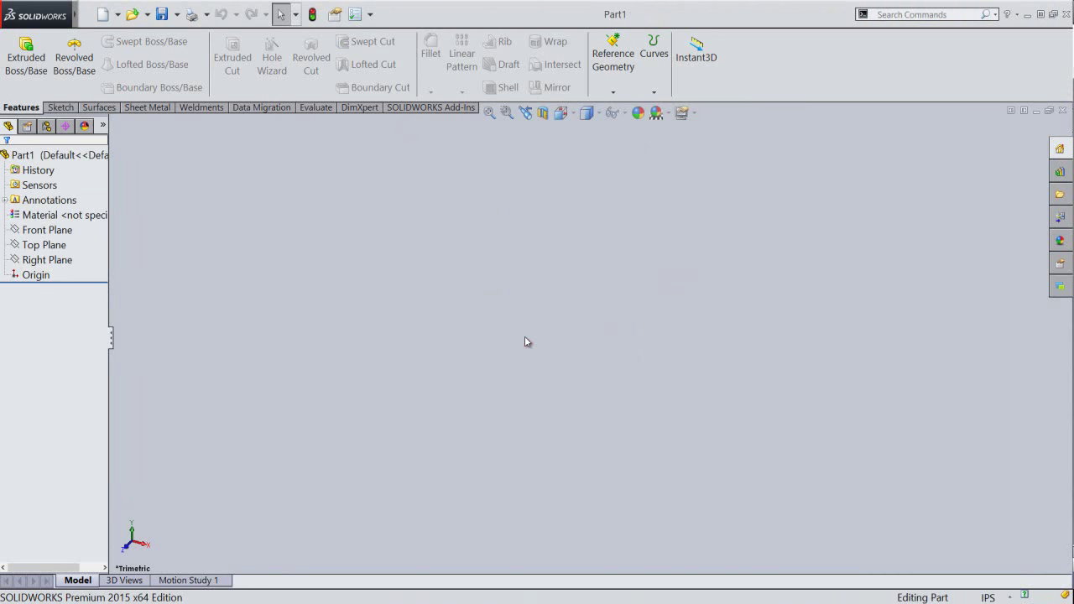
Sketch a vertical construction centerline through the origin on the Front Plane.
{"action": "left_click", "coordinate": [52, 230]}
{"action": "left_click", "coordinate": [51, 214]}
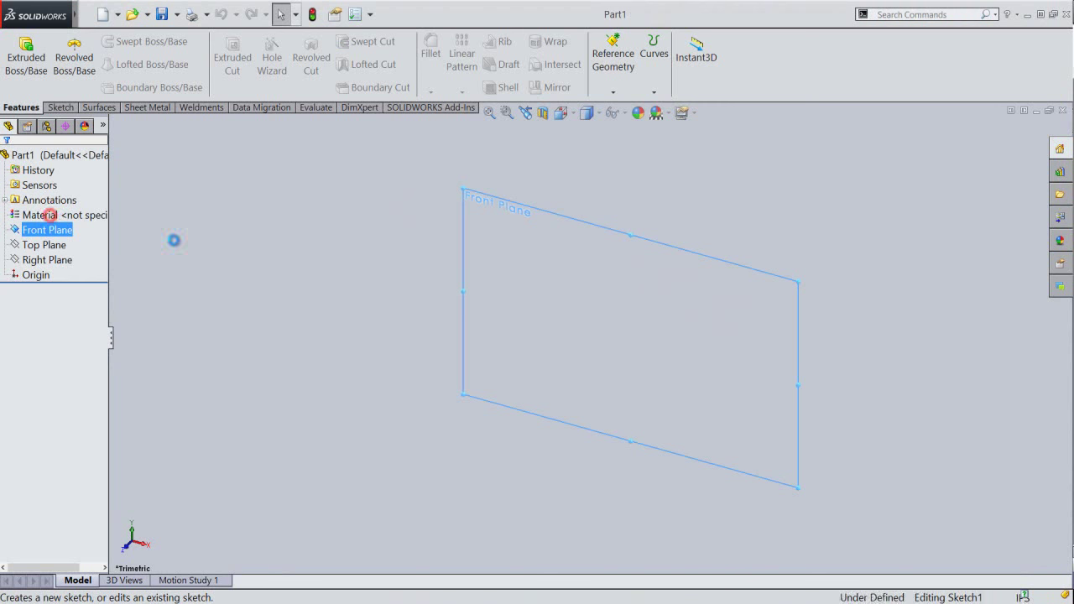
{"action": "right_click", "coordinate": [336, 276]}
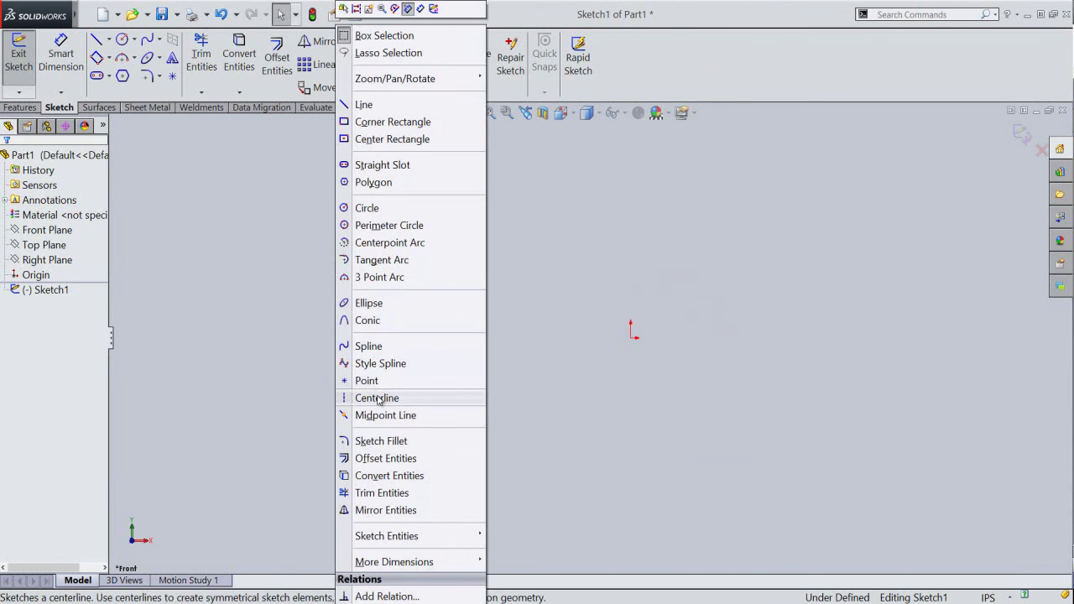
{"action": "left_click", "coordinate": [378, 399]}
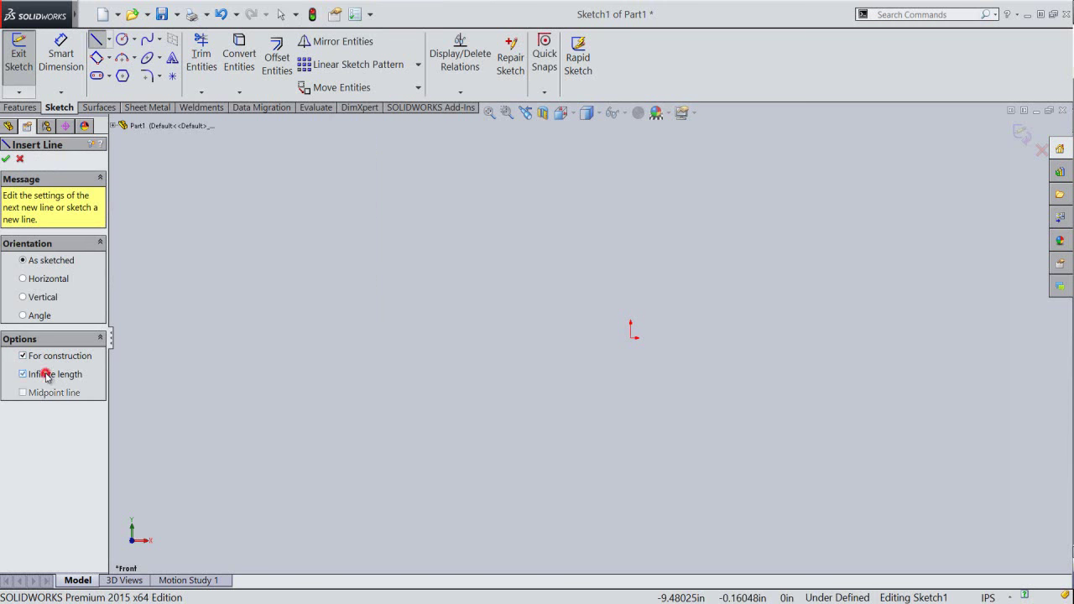
{"action": "left_click", "coordinate": [22, 297]}
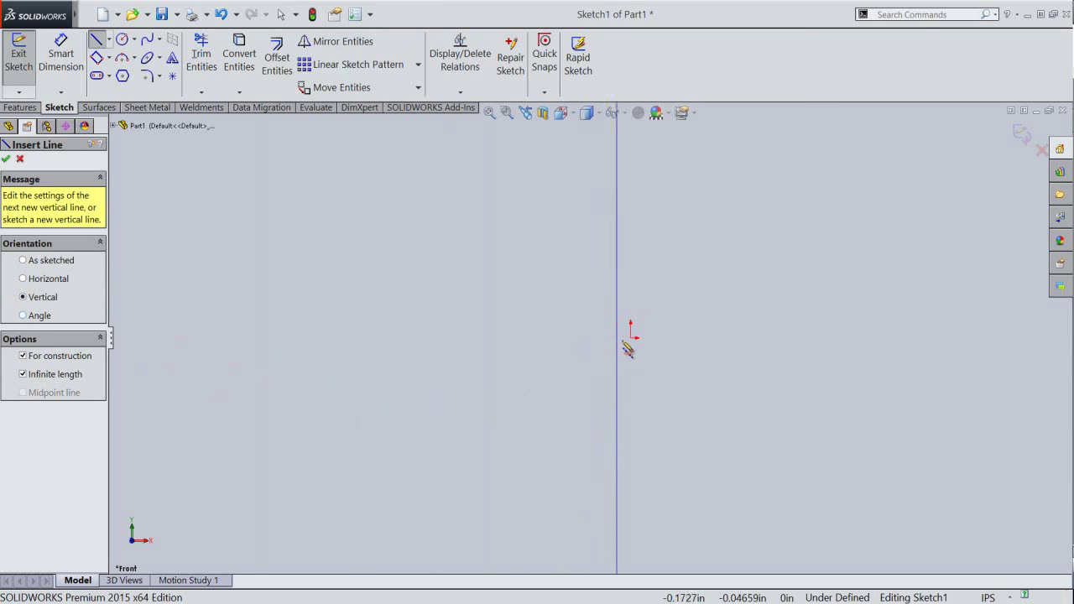
{"action": "left_click", "coordinate": [638, 349]}
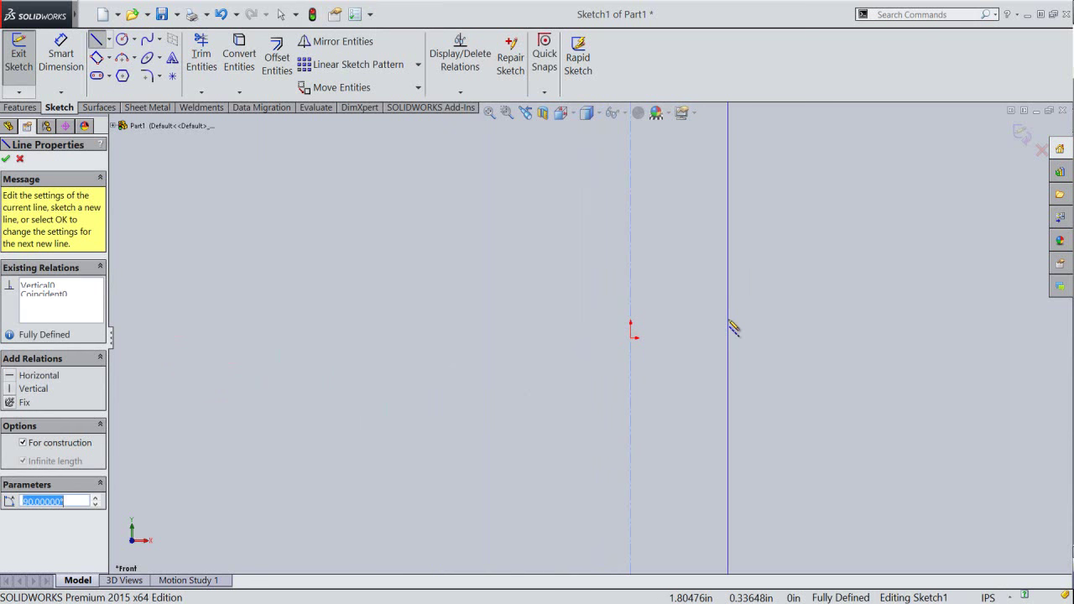
{"action": "right_click", "coordinate": [728, 327]}
{"action": "left_click", "coordinate": [773, 335]}
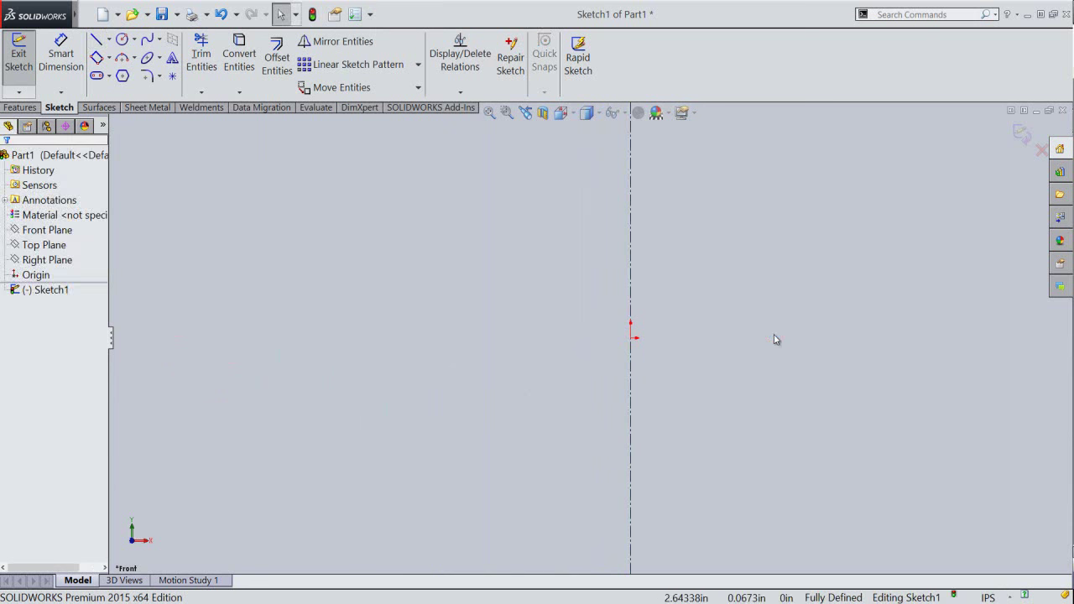
Draw inner and outer centerpoint arcs centred at the origin, left of the centerline.
{"action": "left_click", "coordinate": [678, 336]}
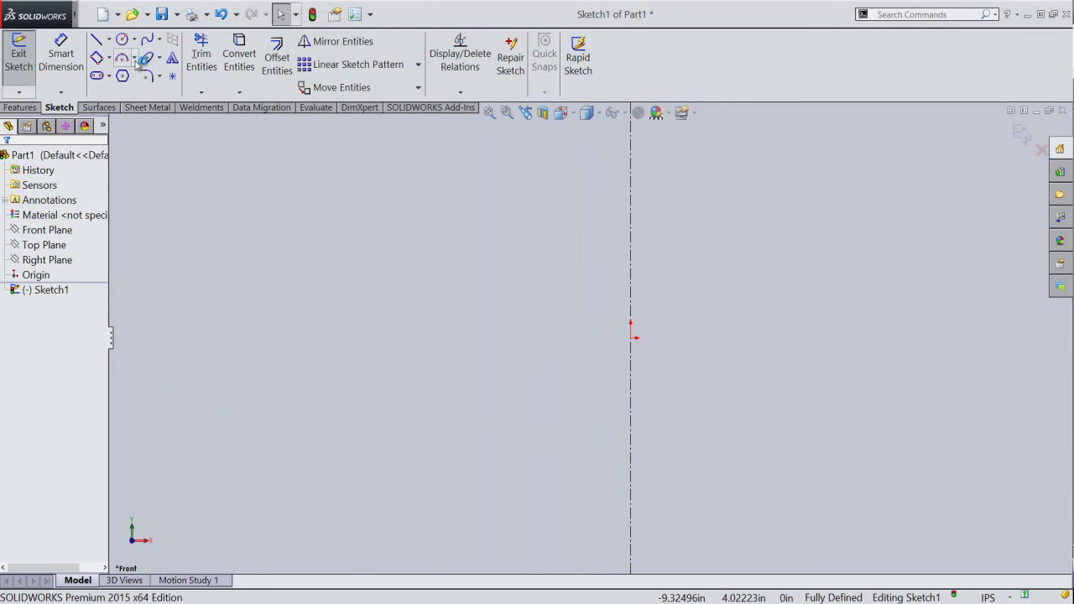
{"action": "left_click", "coordinate": [136, 58]}
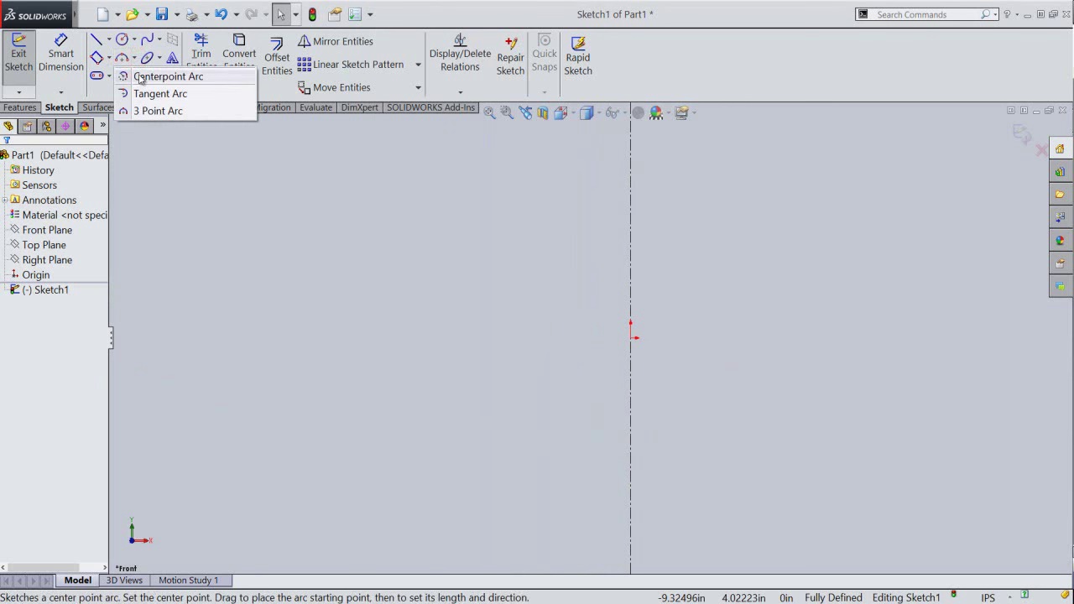
{"action": "left_click", "coordinate": [140, 77]}
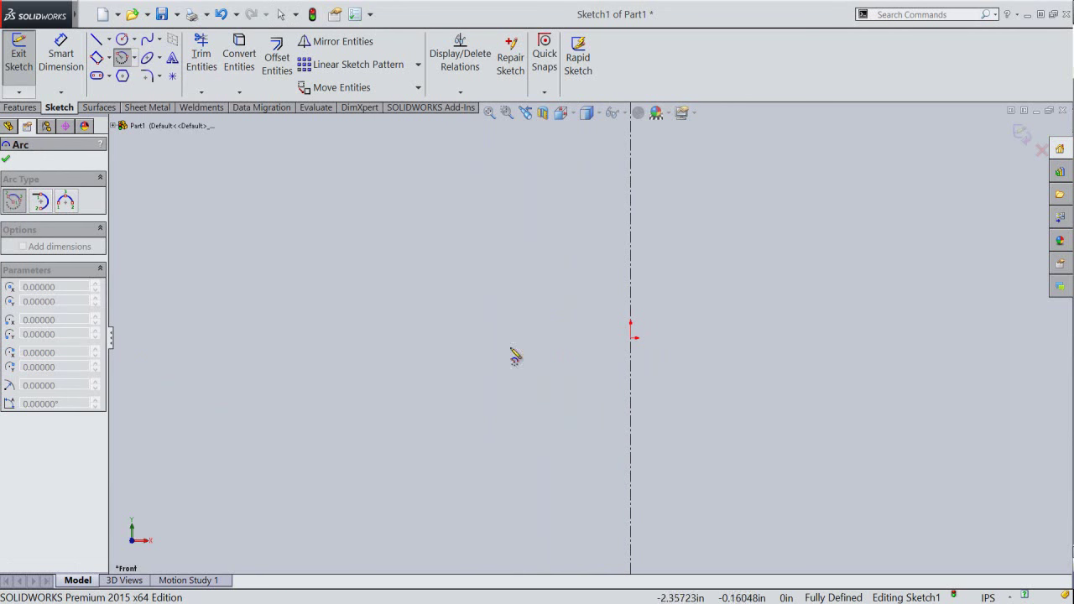
{"action": "left_click", "coordinate": [631, 339]}
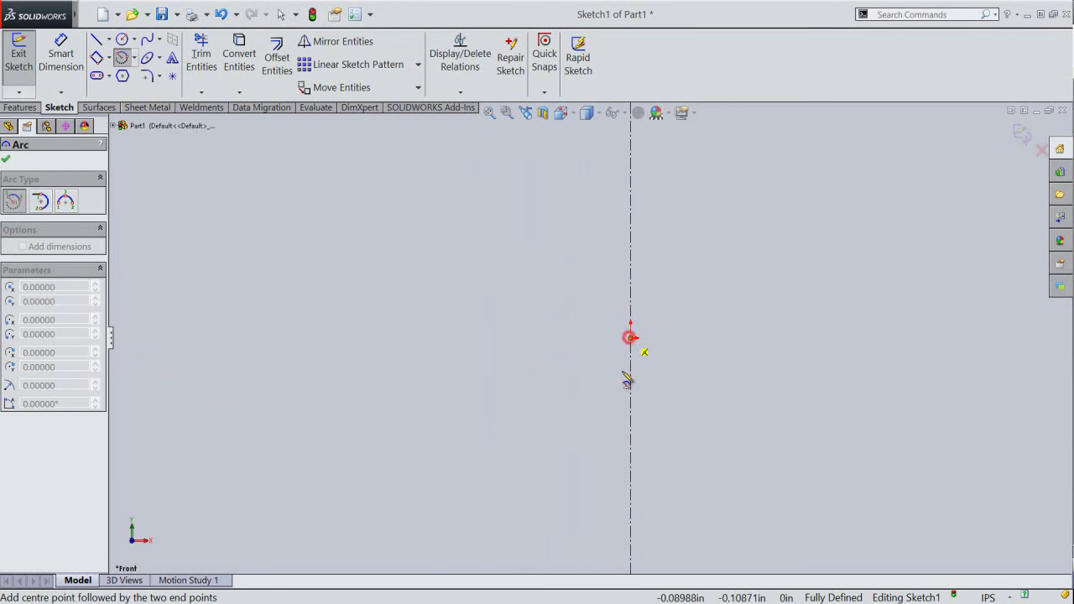
{"action": "left_click", "coordinate": [631, 412]}
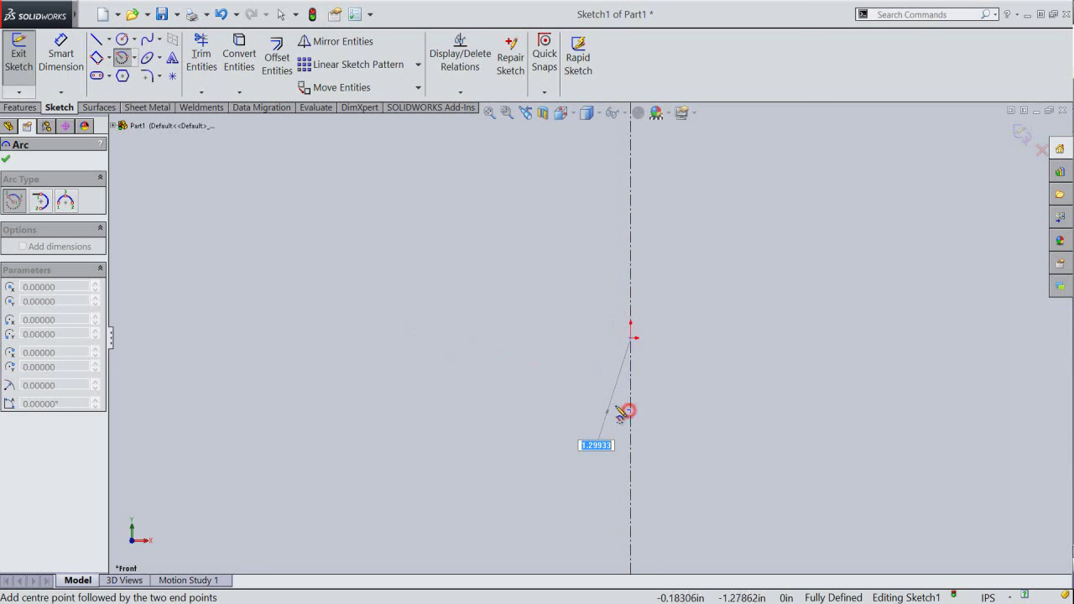
{"action": "left_click", "coordinate": [527, 320]}
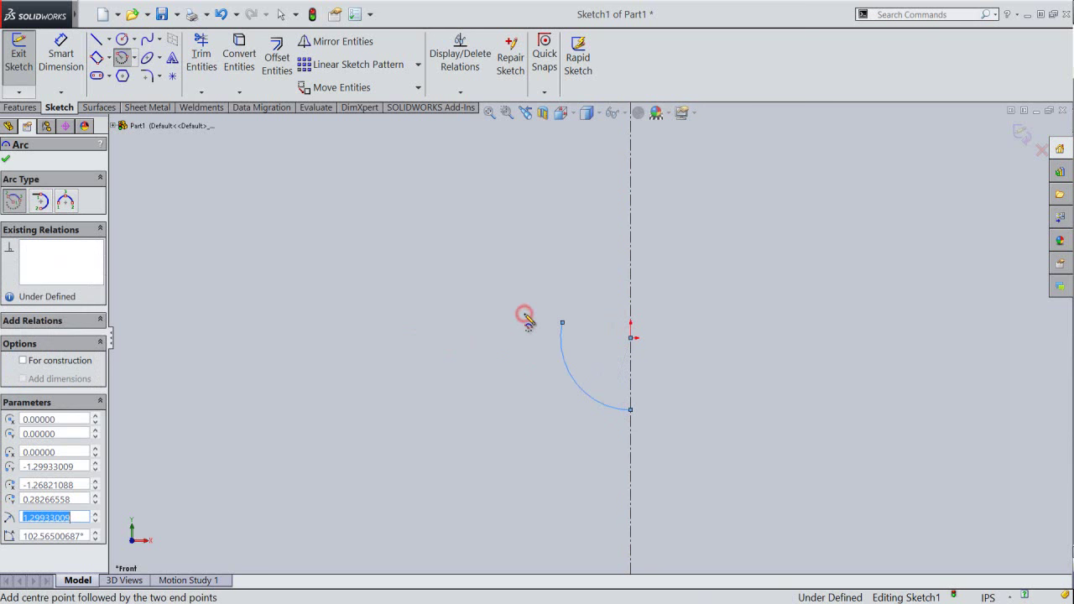
{"action": "left_click", "coordinate": [631, 339]}
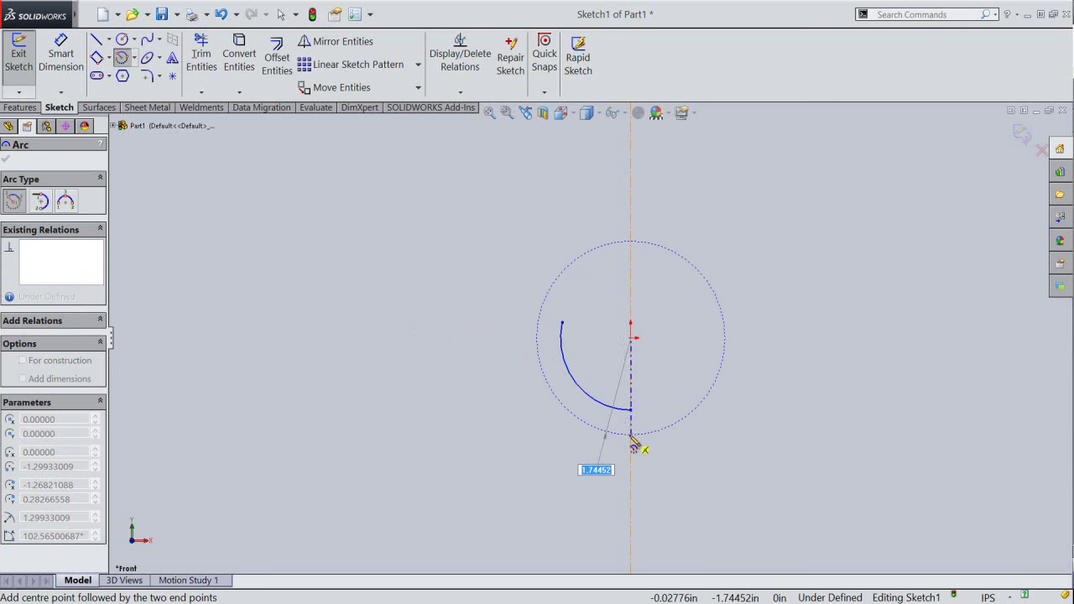
{"action": "left_click", "coordinate": [611, 435]}
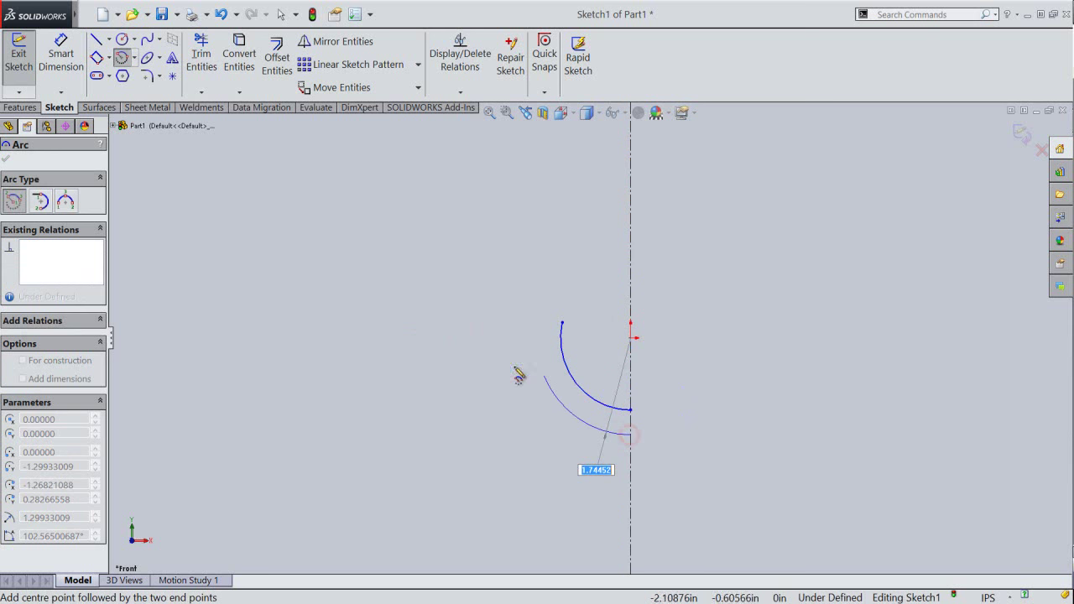
{"action": "left_click", "coordinate": [504, 254]}
{"action": "right_click", "coordinate": [560, 235]}
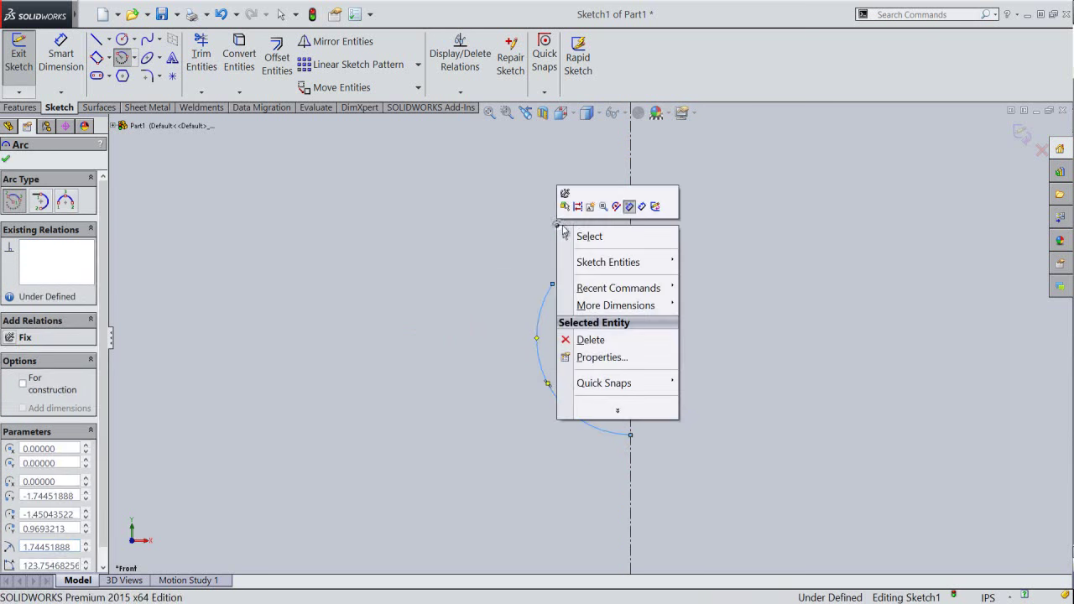
{"action": "left_click", "coordinate": [588, 238]}
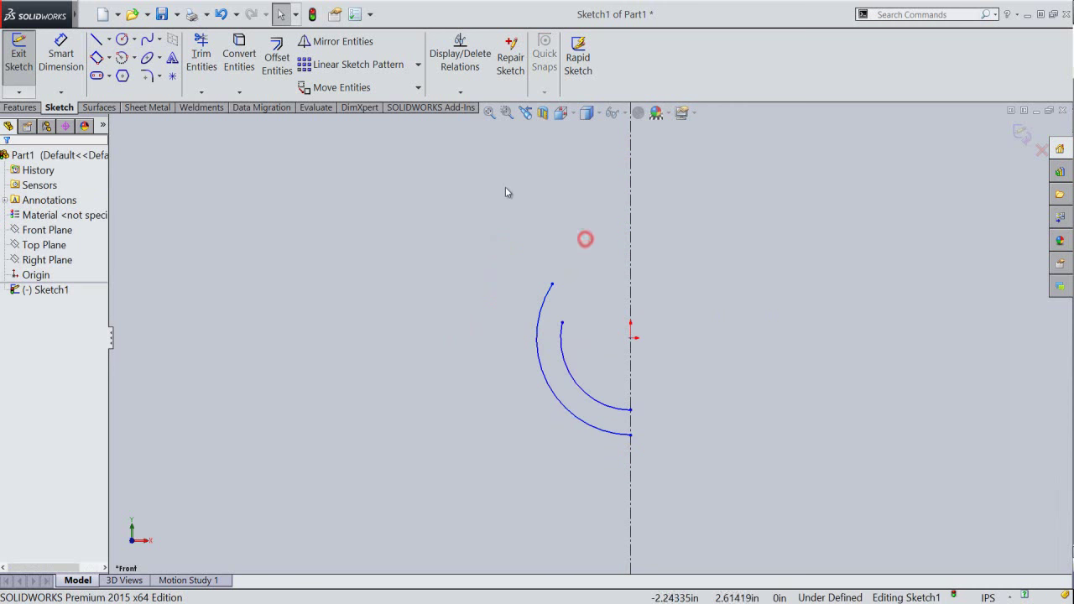
Add a Vertical relation between the two arcs' top endpoints.
{"action": "left_click", "coordinate": [462, 93]}
{"action": "left_click", "coordinate": [469, 126]}
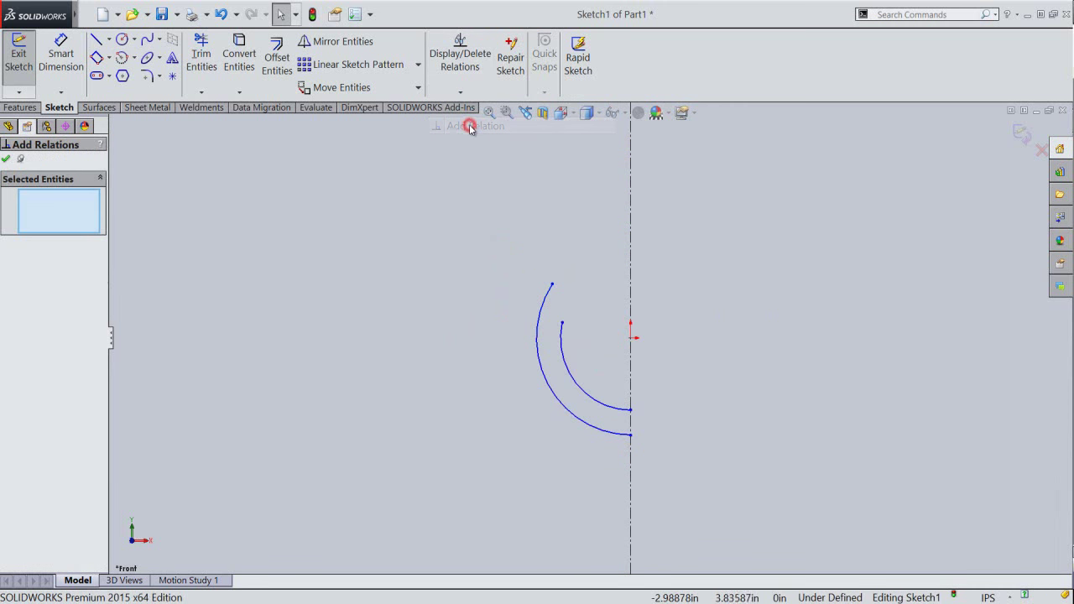
{"action": "left_click", "coordinate": [552, 286]}
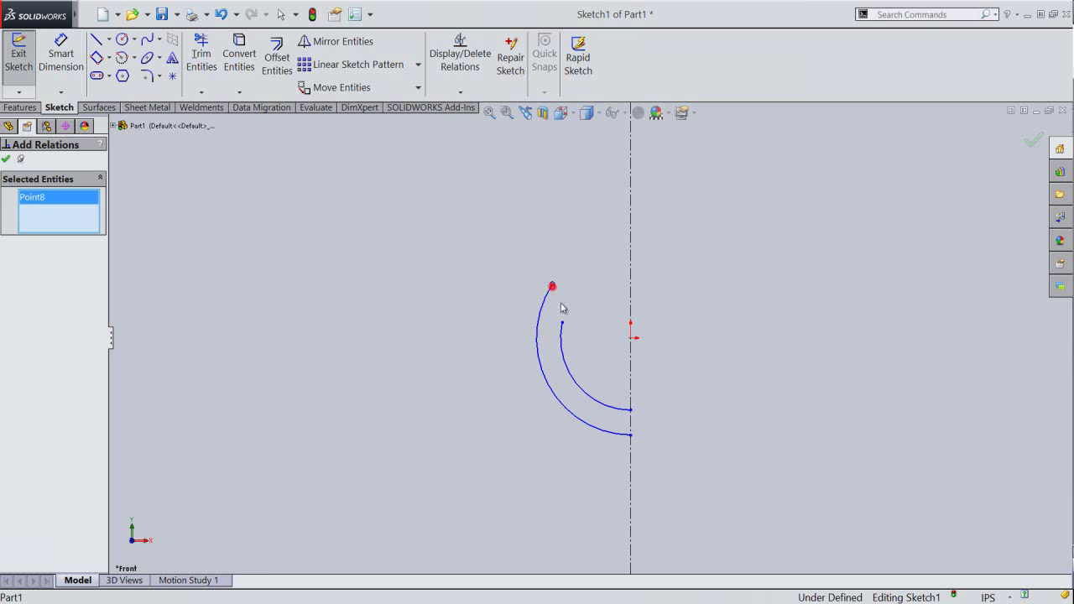
{"action": "left_click", "coordinate": [562, 322]}
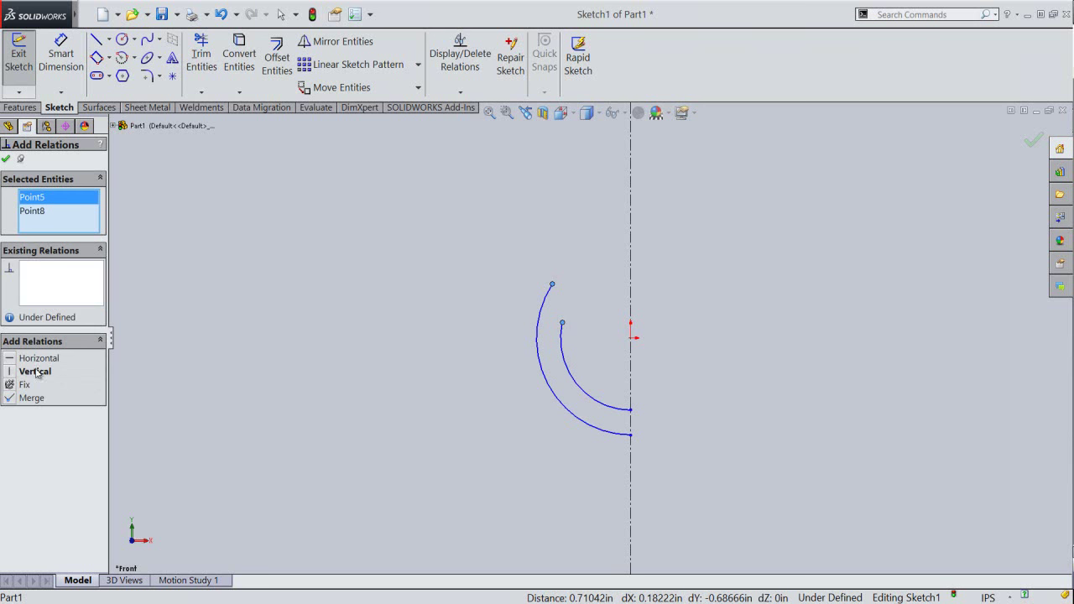
{"action": "left_click", "coordinate": [10, 371]}
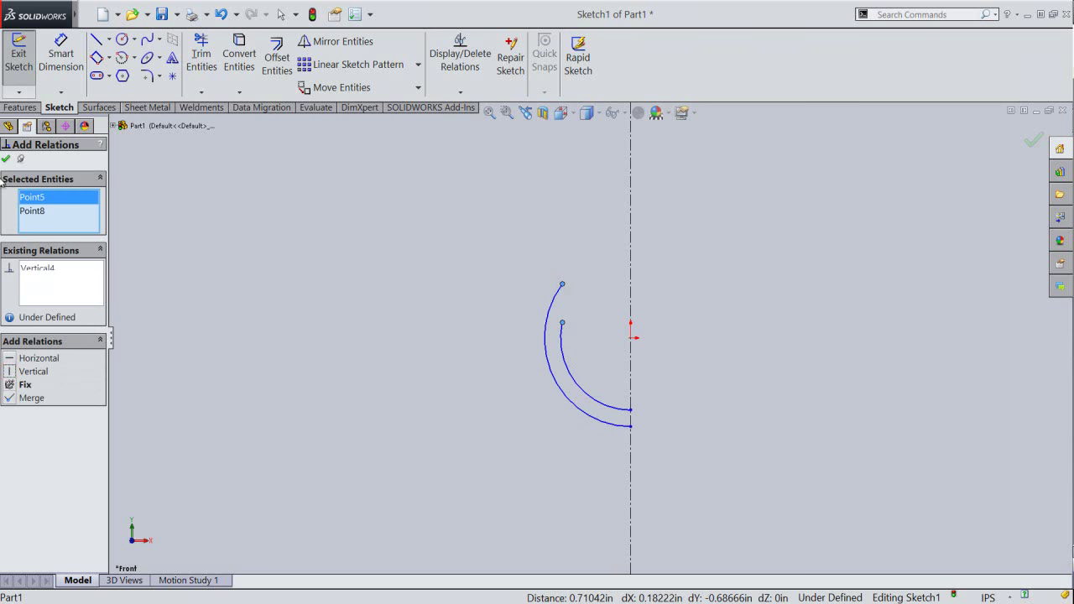
{"action": "left_click", "coordinate": [6, 158]}
{"action": "right_click", "coordinate": [246, 231]}
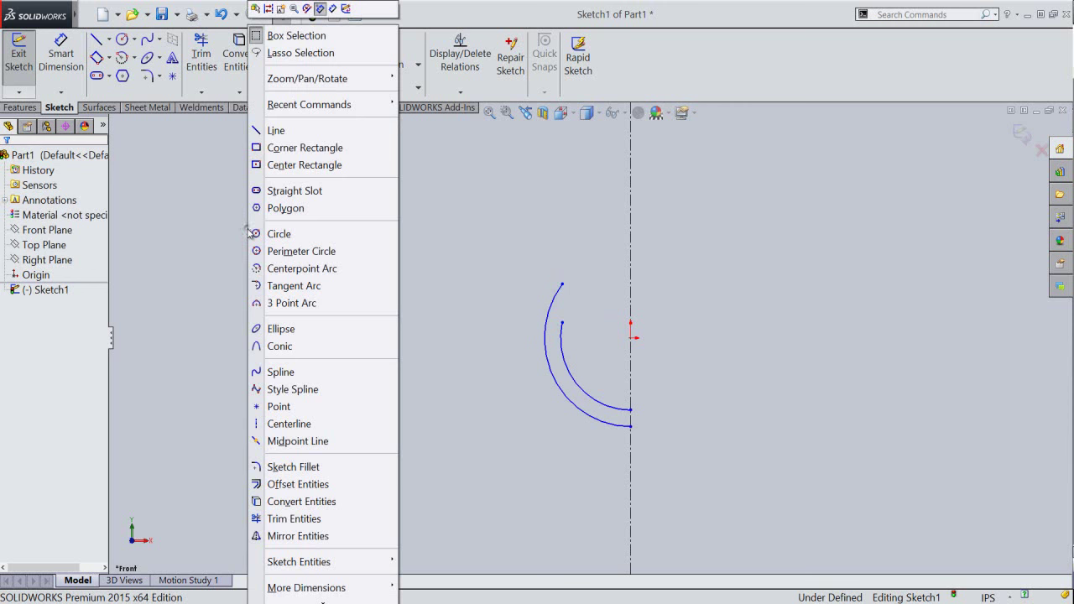
Dimension the outer arc's top endpoint 0.1 in from the centerline.
{"action": "left_click", "coordinate": [332, 9]}
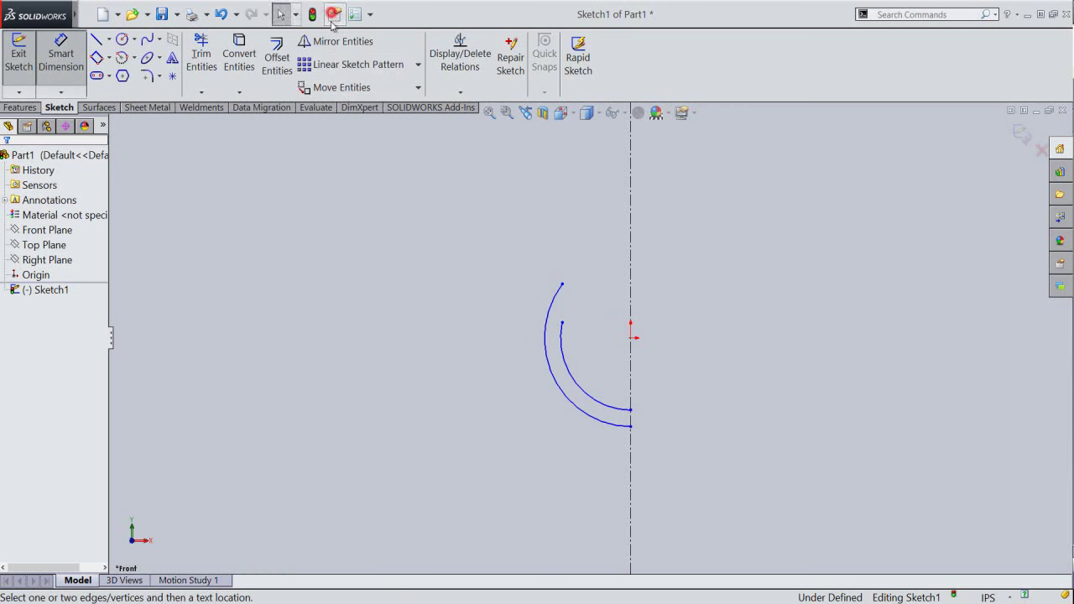
{"action": "left_click", "coordinate": [563, 285]}
{"action": "left_click", "coordinate": [633, 291]}
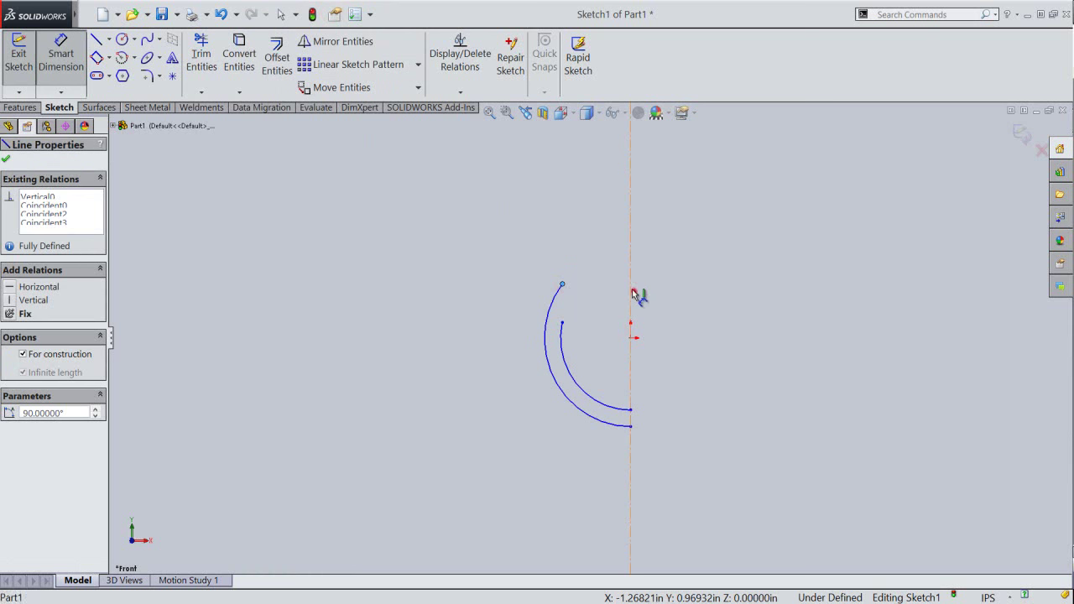
{"action": "left_click", "coordinate": [595, 248]}
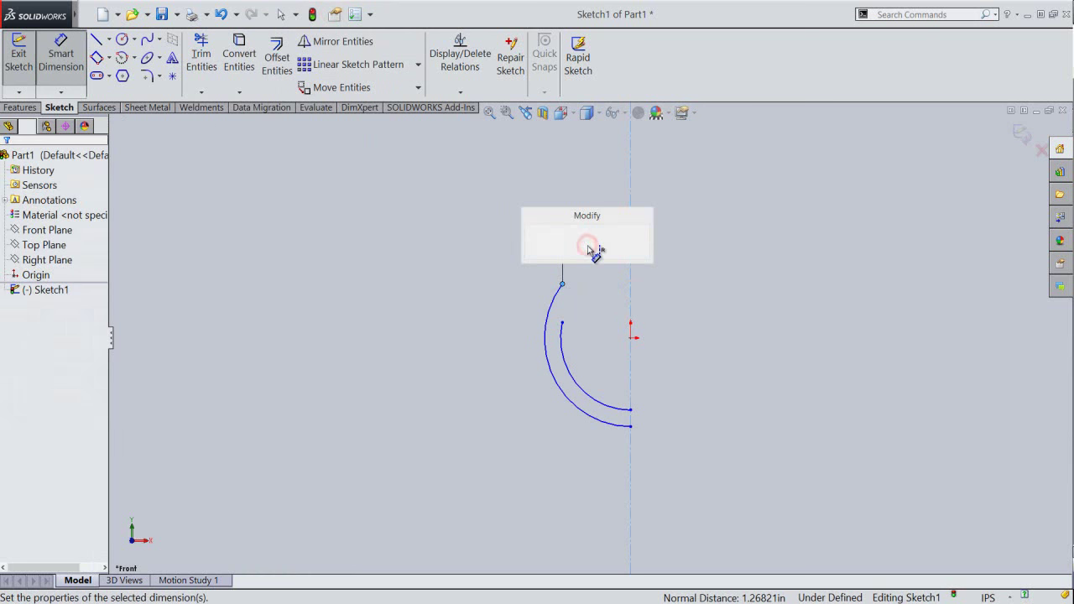
{"action": "type", "text": ".1"}
{"action": "key", "text": "Return"}
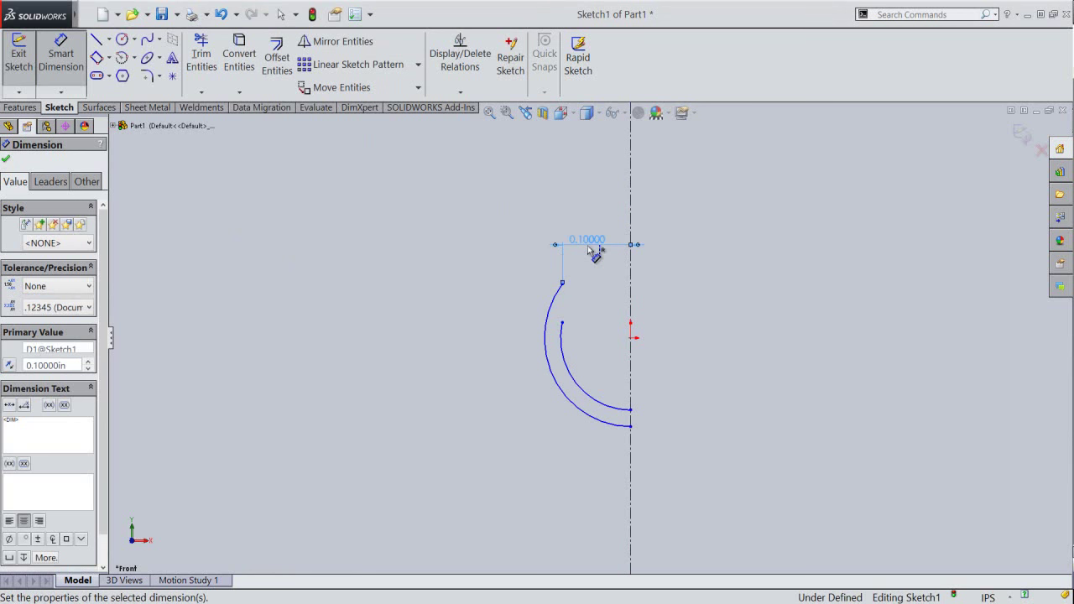
{"action": "left_click", "coordinate": [605, 298]}
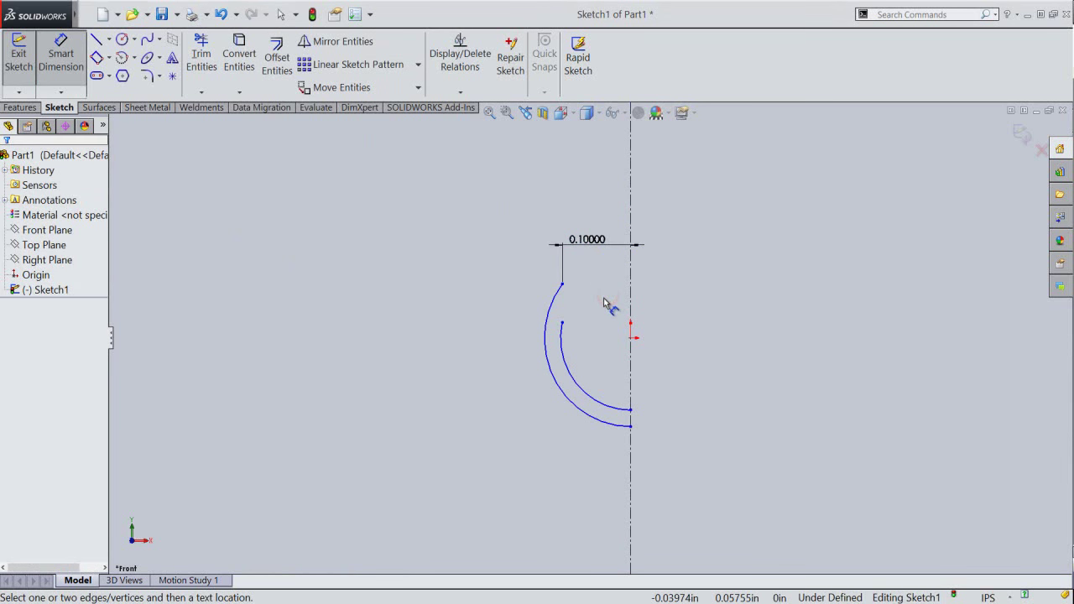
Dimension the outer arc radius to 0.375 in and the inner arc radius to 0.175 in.
{"action": "left_click", "coordinate": [556, 390]}
{"action": "left_click", "coordinate": [516, 414]}
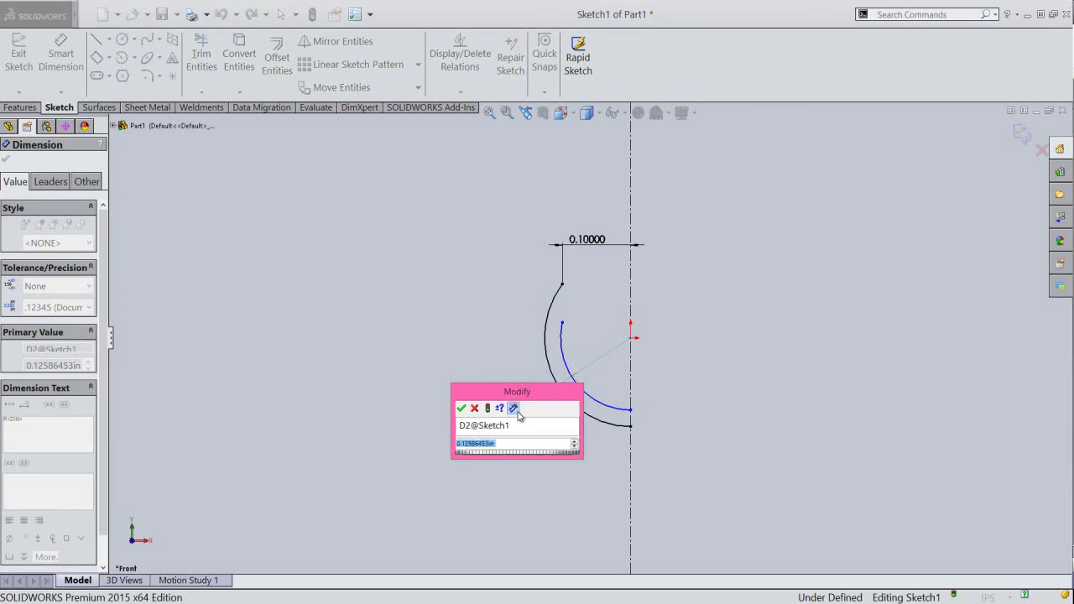
{"action": "type", "text": "375"}
{"action": "key", "text": "Return"}
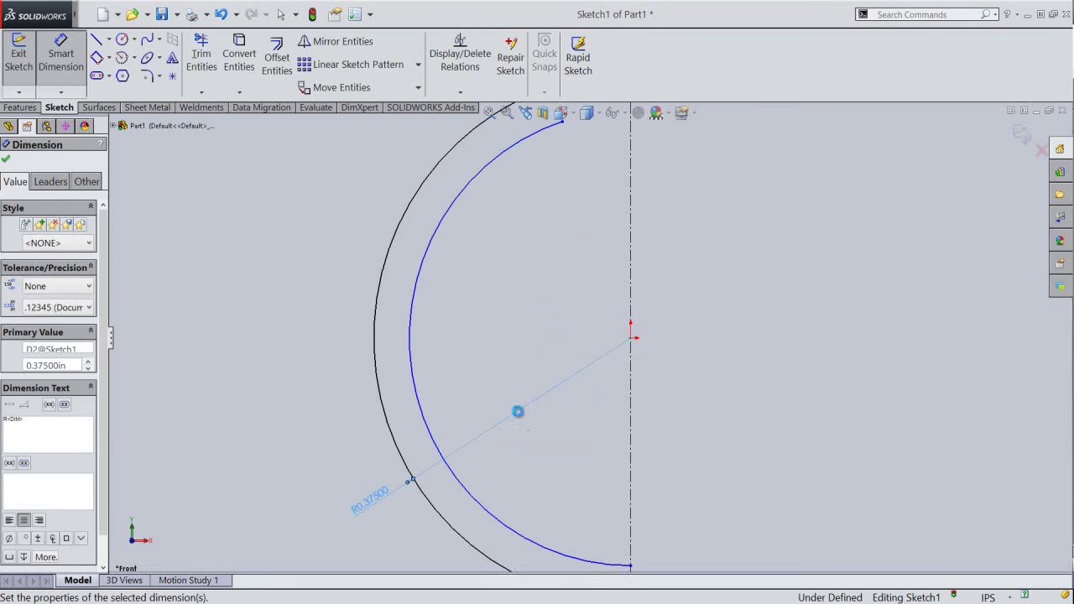
{"action": "left_click", "coordinate": [538, 438]}
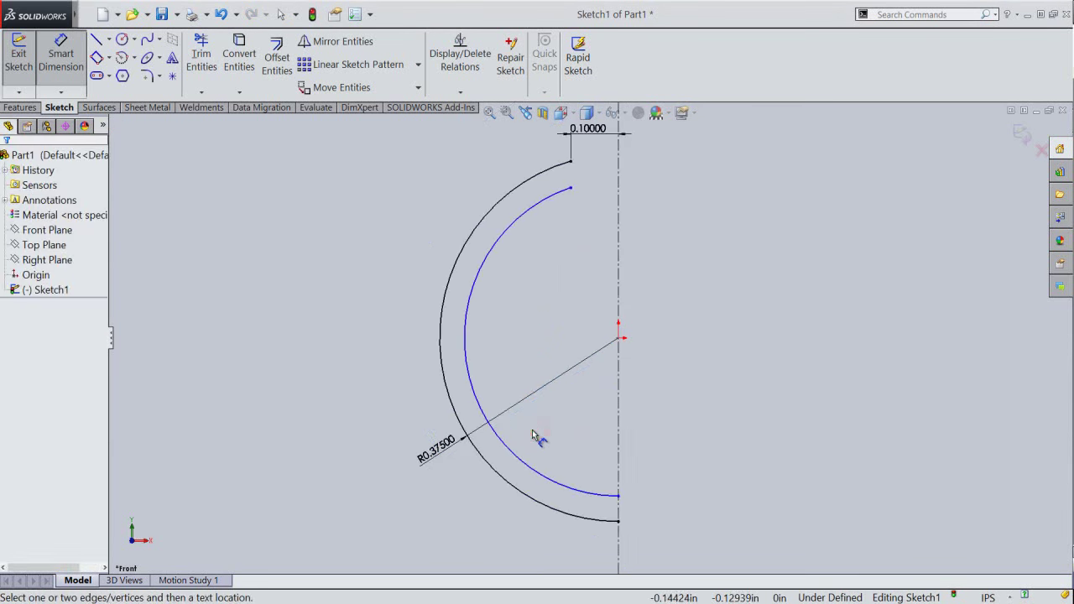
{"action": "left_click", "coordinate": [467, 344]}
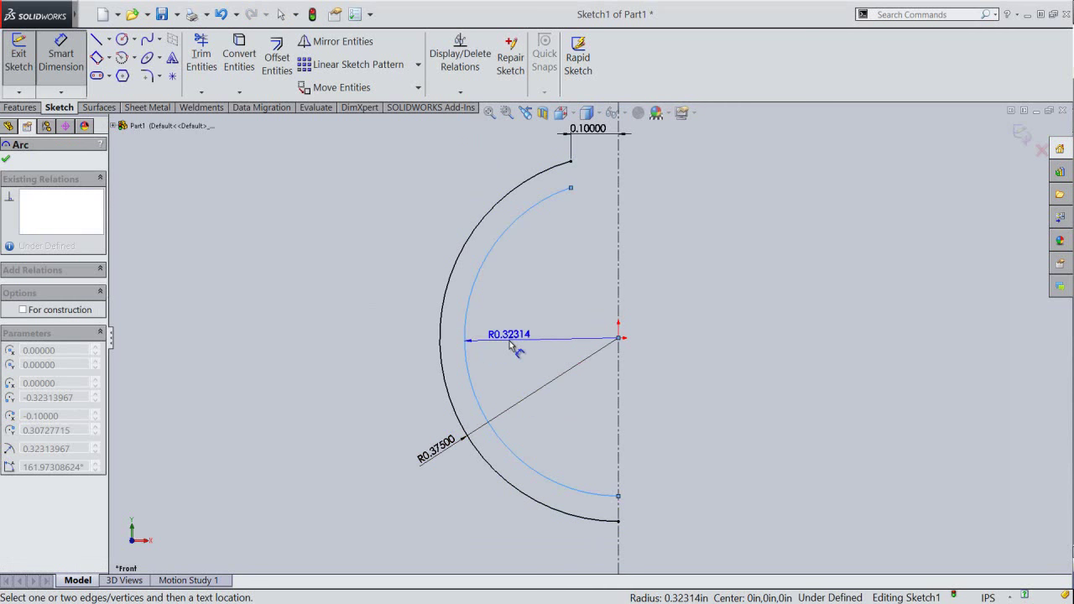
{"action": "left_click", "coordinate": [509, 344]}
{"action": "type", "text": ".175"}
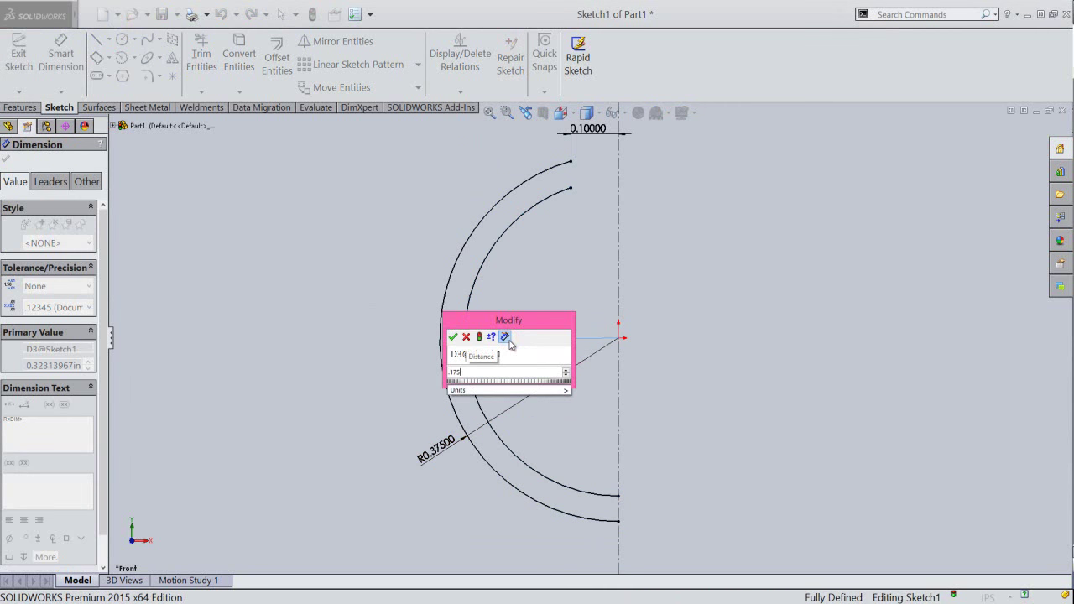
{"action": "key", "text": "Return"}
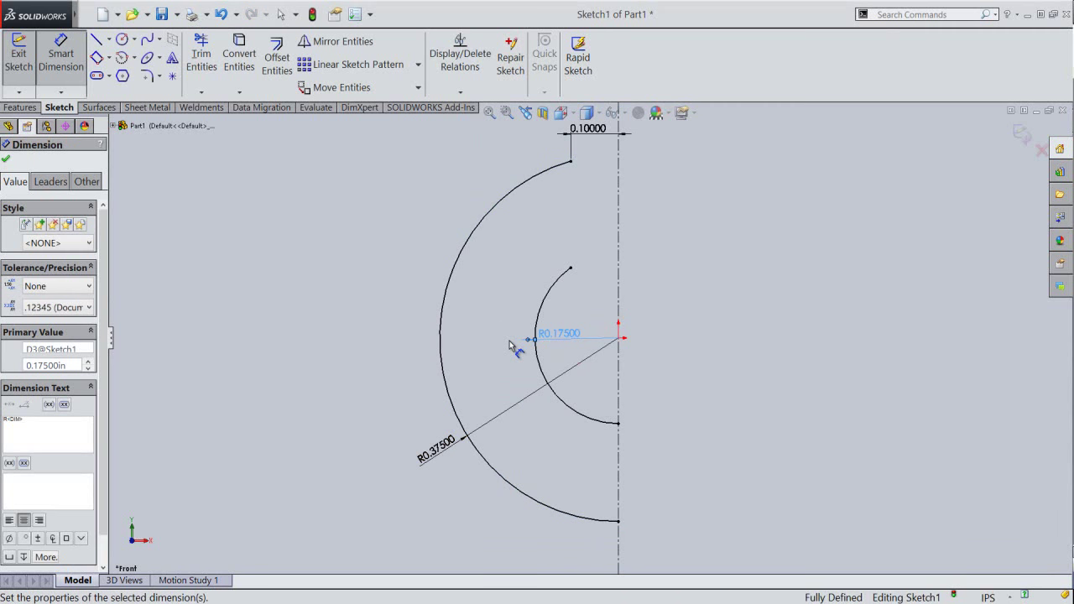
{"action": "key", "text": "Escape"}
Draw a vertical line joining the arcs' upper ends.
{"action": "right_click", "coordinate": [524, 277]}
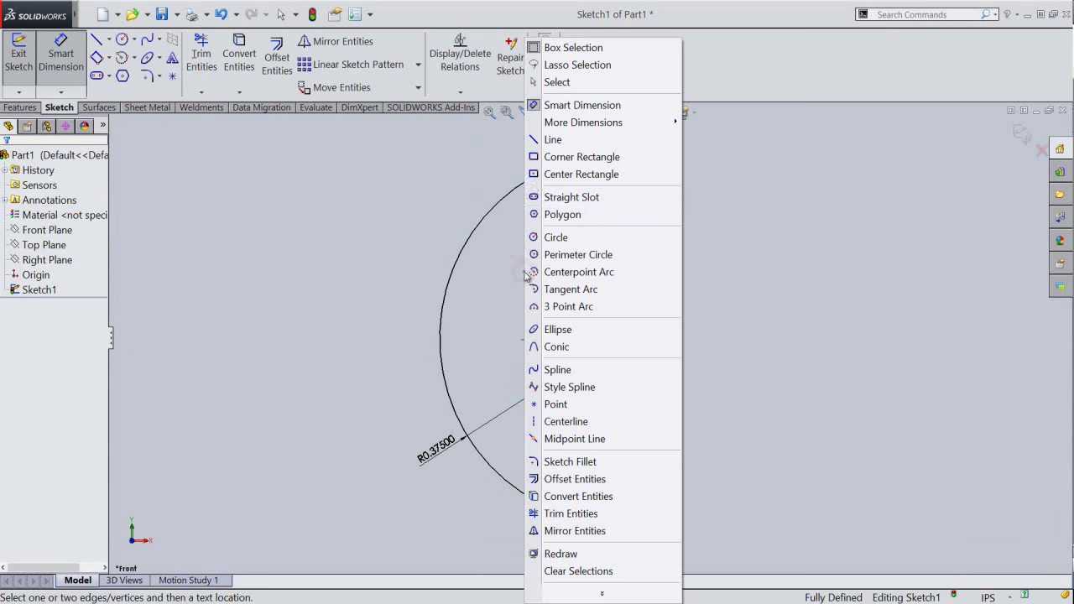
{"action": "left_click", "coordinate": [552, 139]}
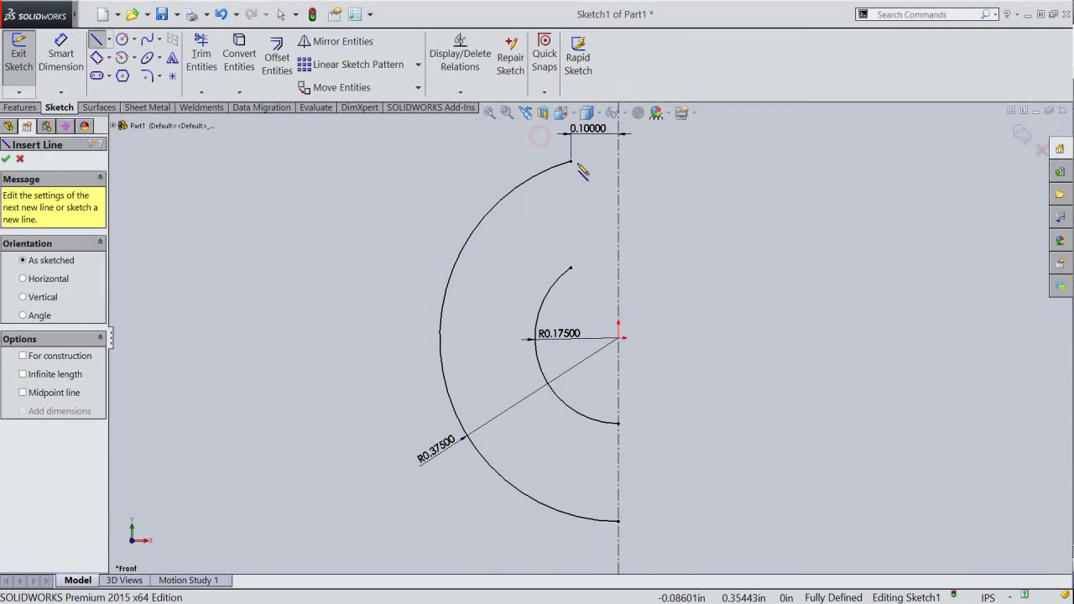
{"action": "left_click_drag", "start_coordinate": [571, 162], "coordinate": [570, 268]}
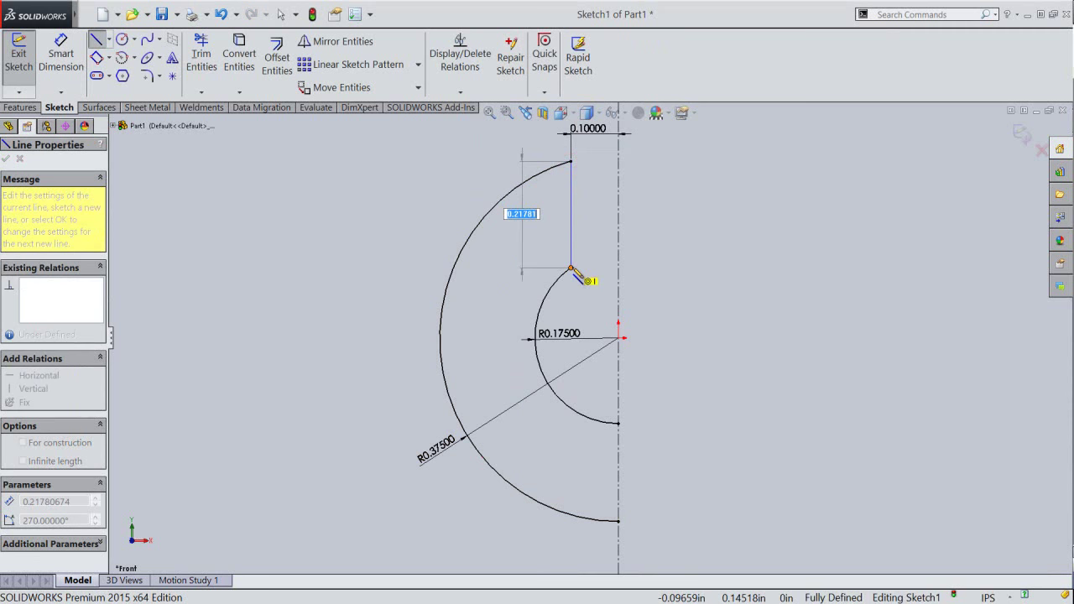
Close the bottom of the profile with a 3-point semicircle between the arcs' lower ends.
{"action": "right_click", "coordinate": [659, 290]}
{"action": "mouse_move", "coordinate": [710, 327]}
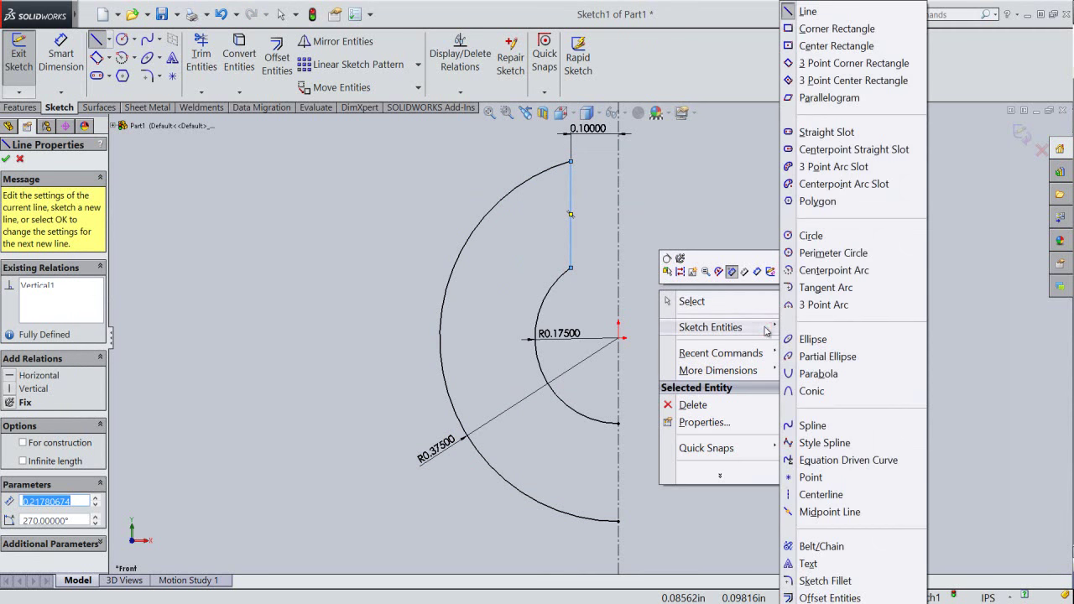
{"action": "left_click", "coordinate": [819, 305]}
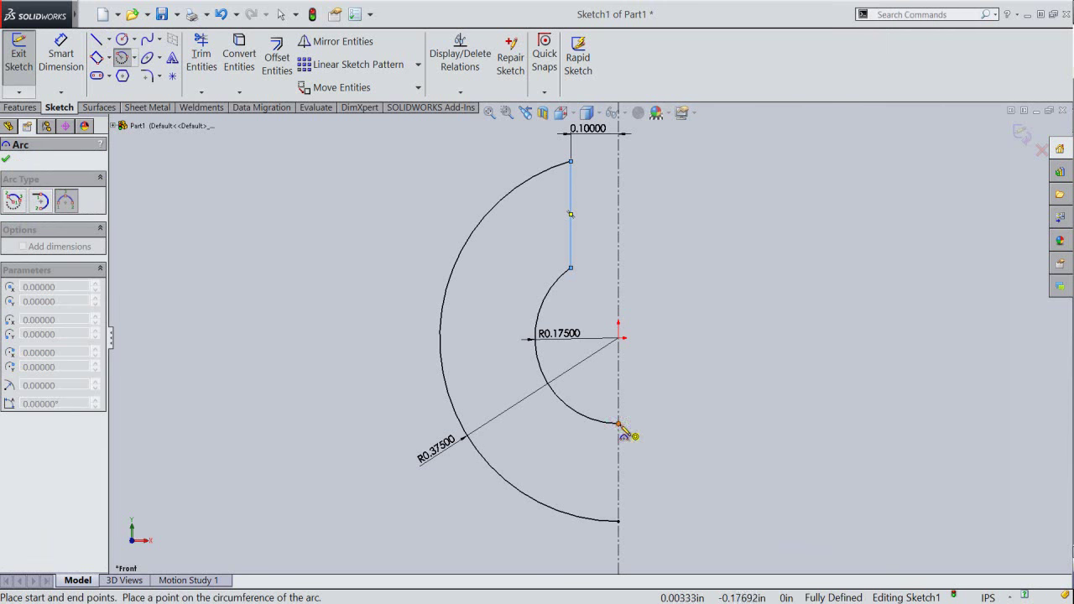
{"action": "left_click_drag", "start_coordinate": [619, 423], "coordinate": [618, 521]}
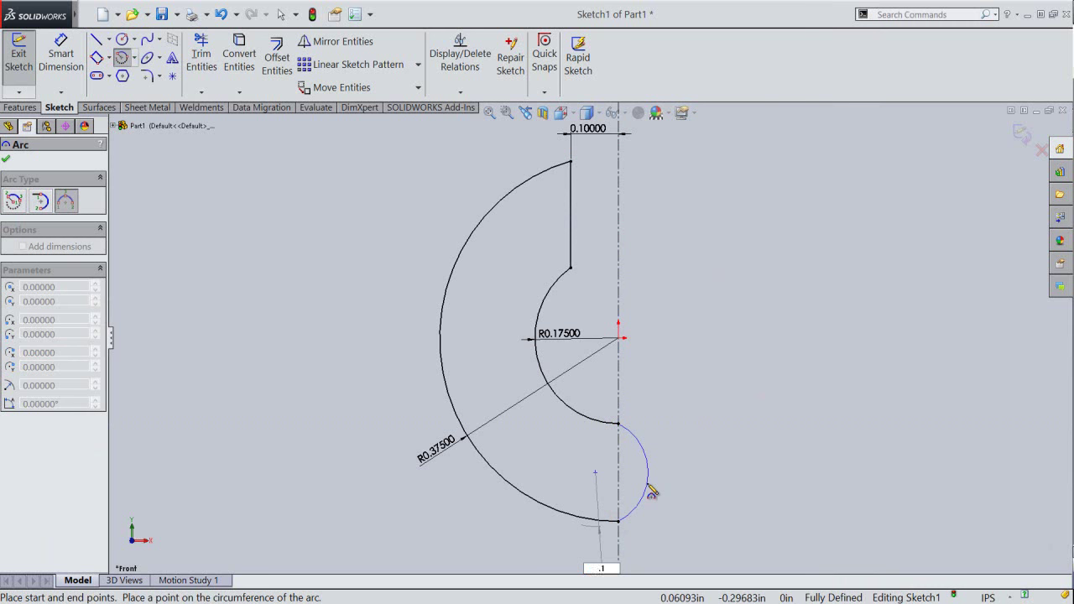
{"action": "left_click", "coordinate": [651, 491]}
{"action": "right_click", "coordinate": [691, 367]}
{"action": "left_click", "coordinate": [719, 374]}
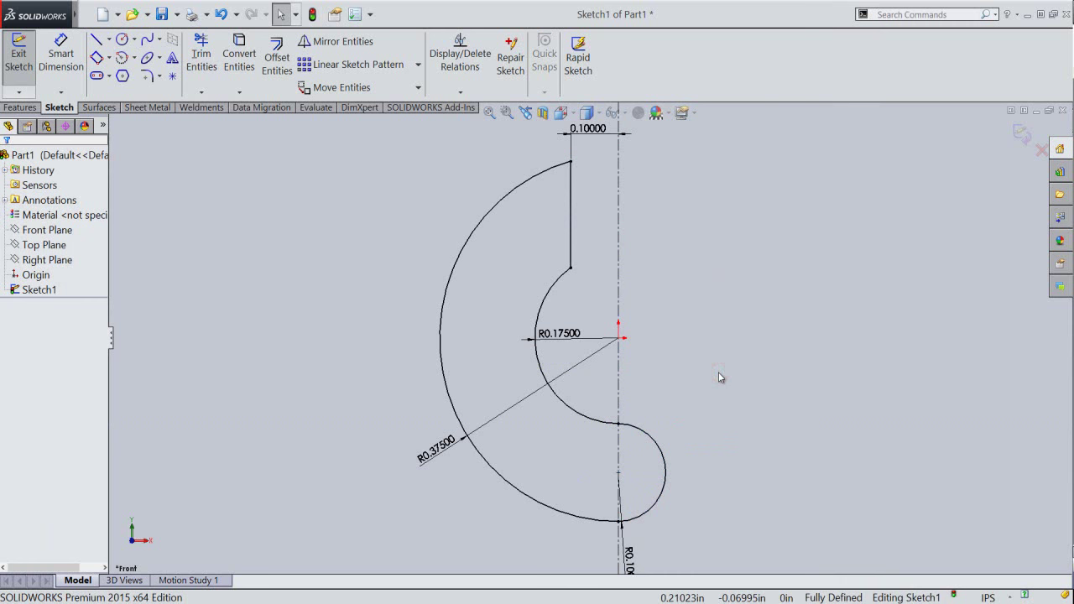
Exit the sketch and switch to the isometric view.
{"action": "left_click", "coordinate": [1023, 139]}
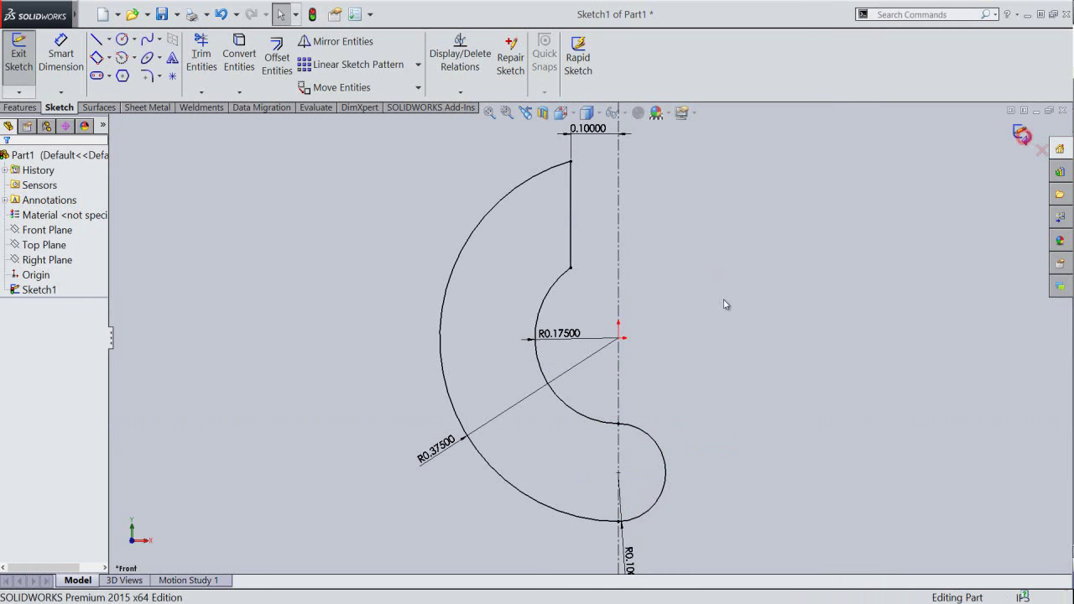
{"action": "left_click", "coordinate": [586, 113]}
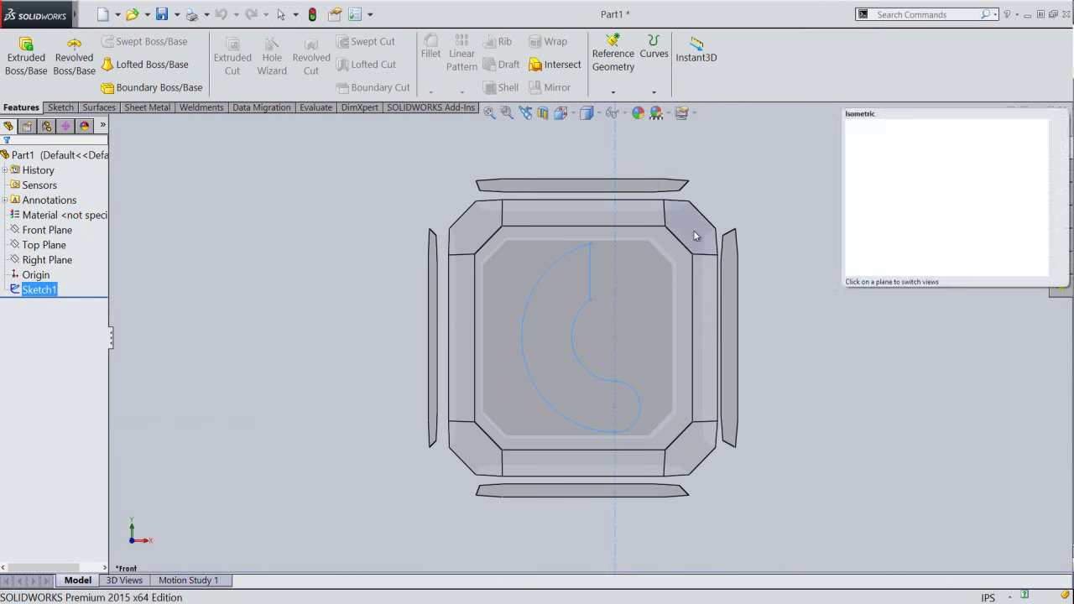
{"action": "left_click", "coordinate": [695, 236]}
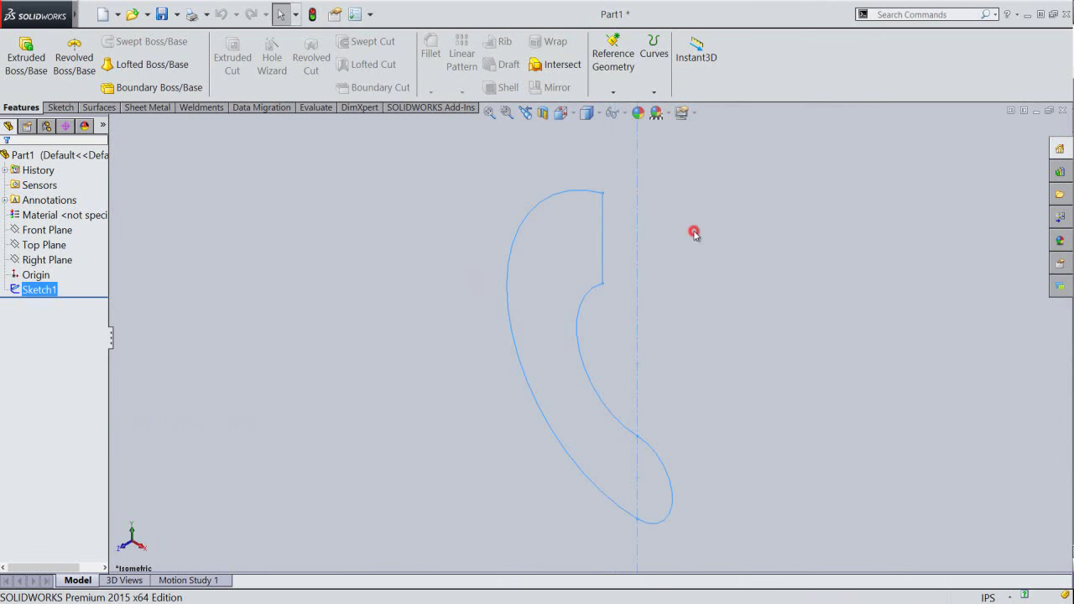
Extrude the profile Mid Plane to a 0.25 in depth.
{"action": "left_click", "coordinate": [22, 57]}
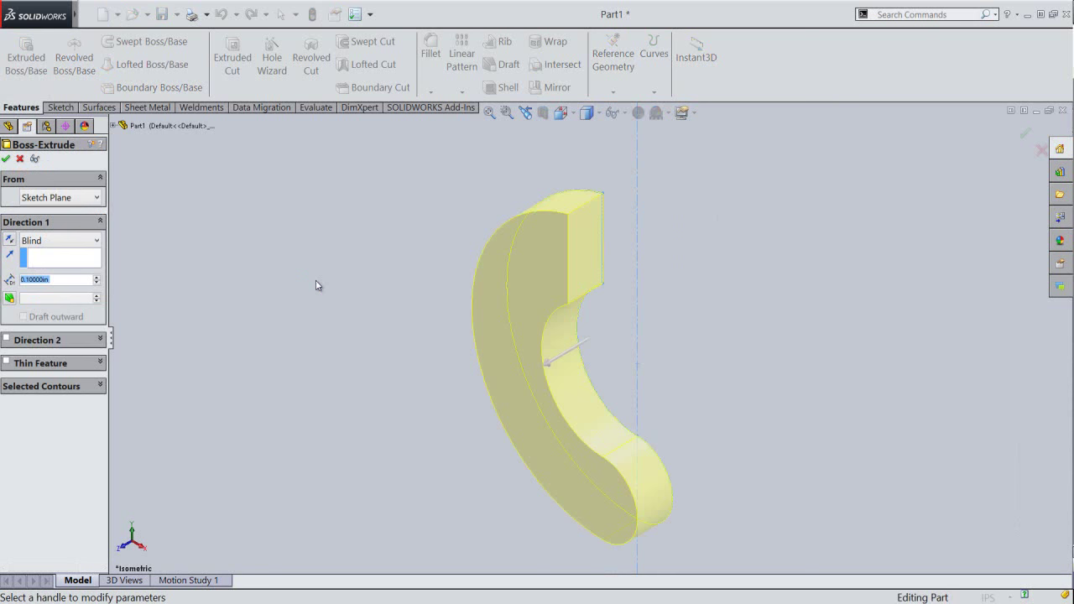
{"action": "left_click", "coordinate": [94, 240]}
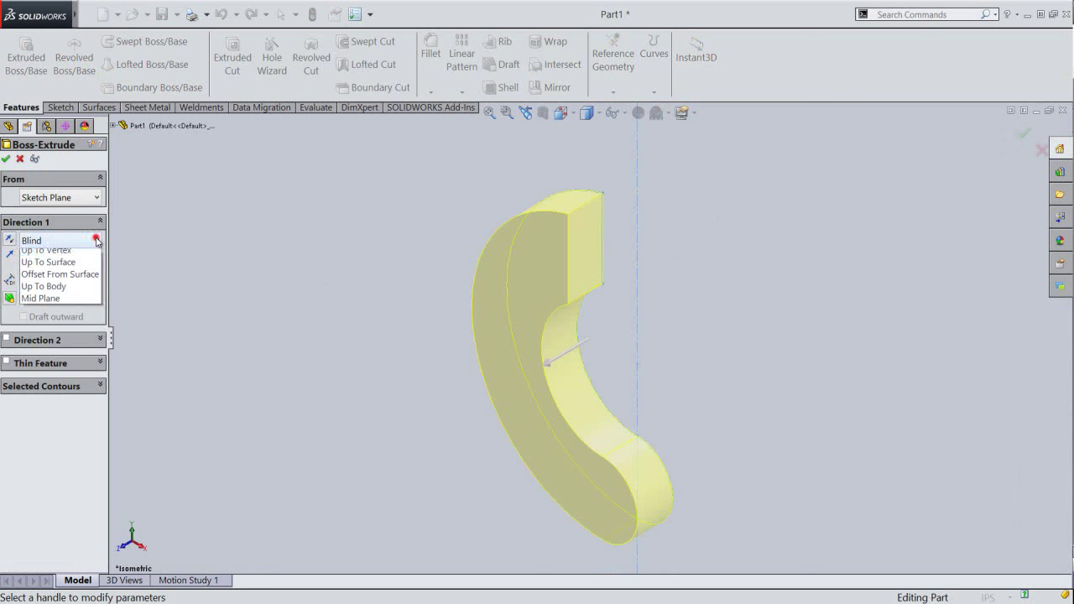
{"action": "left_click", "coordinate": [63, 316]}
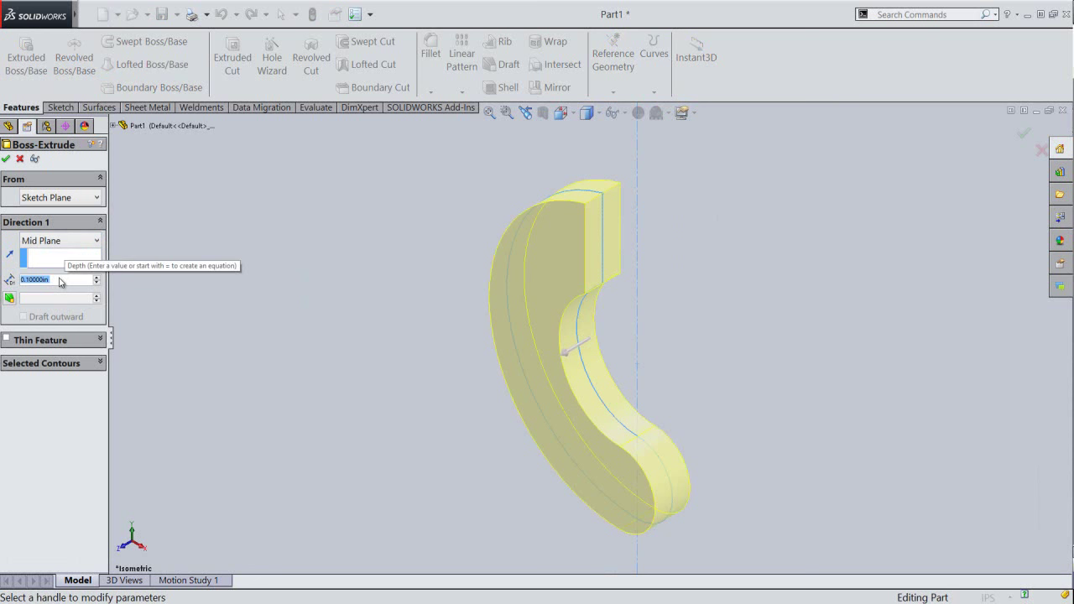
{"action": "type", "text": ".25"}
{"action": "key", "text": "Return"}
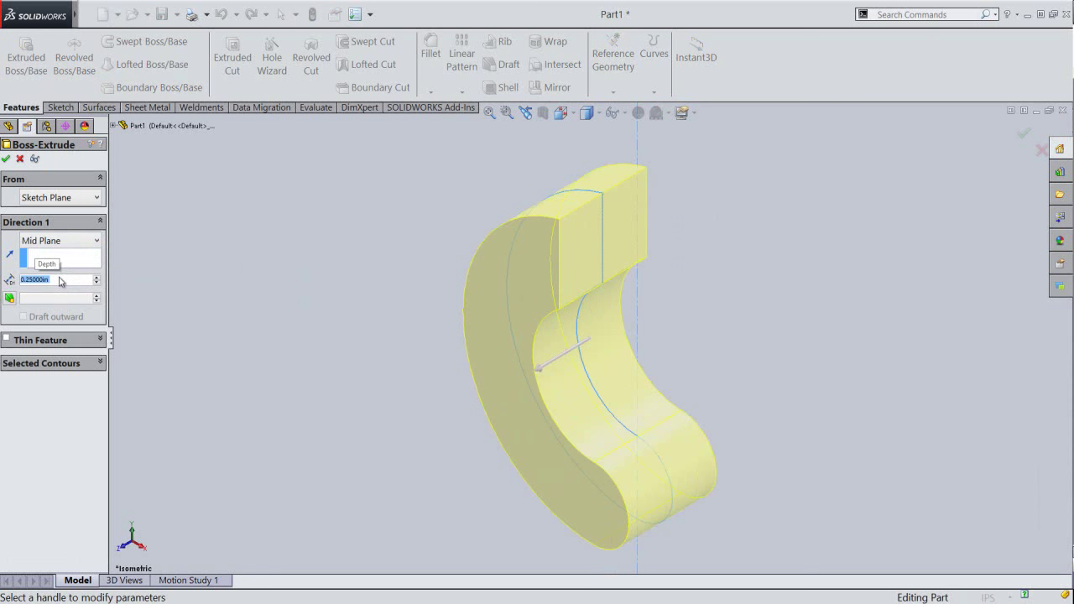
{"action": "left_click", "coordinate": [7, 160]}
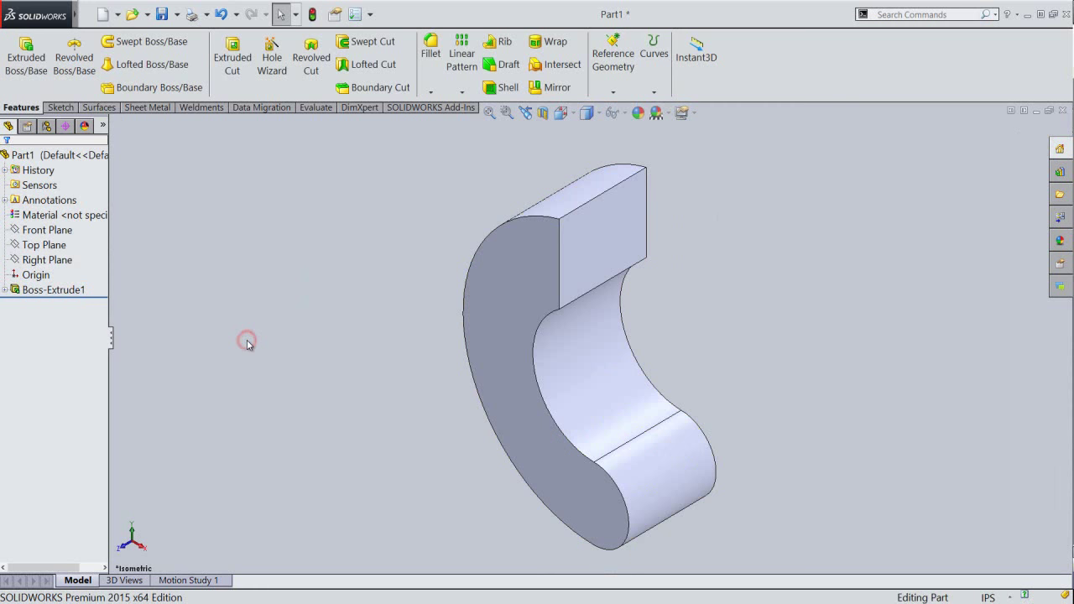
Start an extruded cut with a circle sketched on the front face inside the rounded lower lobe.
{"action": "left_click", "coordinate": [295, 346]}
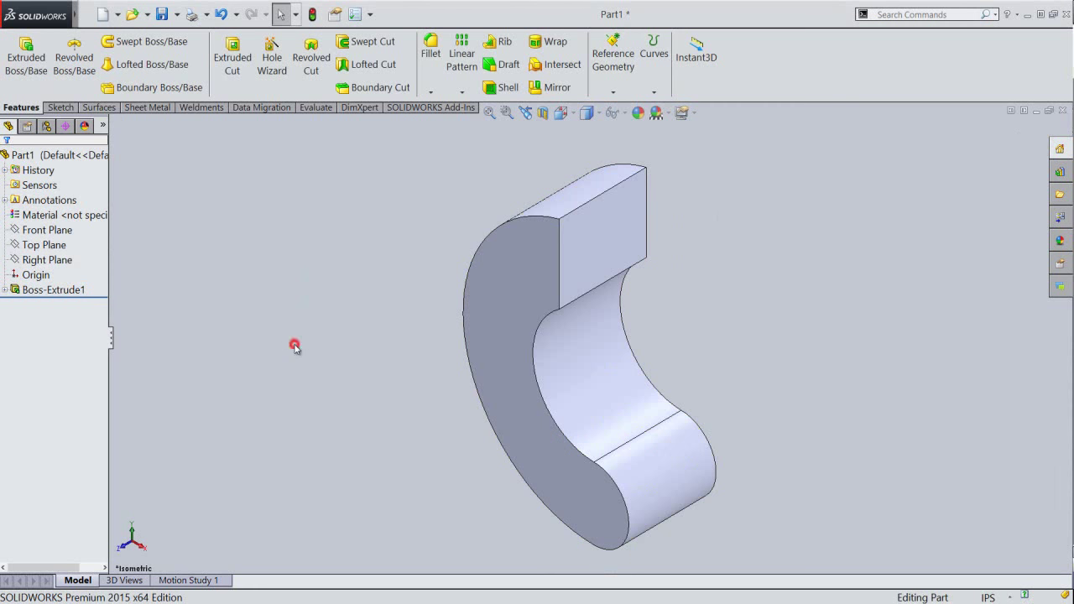
{"action": "left_click", "coordinate": [233, 57]}
{"action": "left_click", "coordinate": [598, 500]}
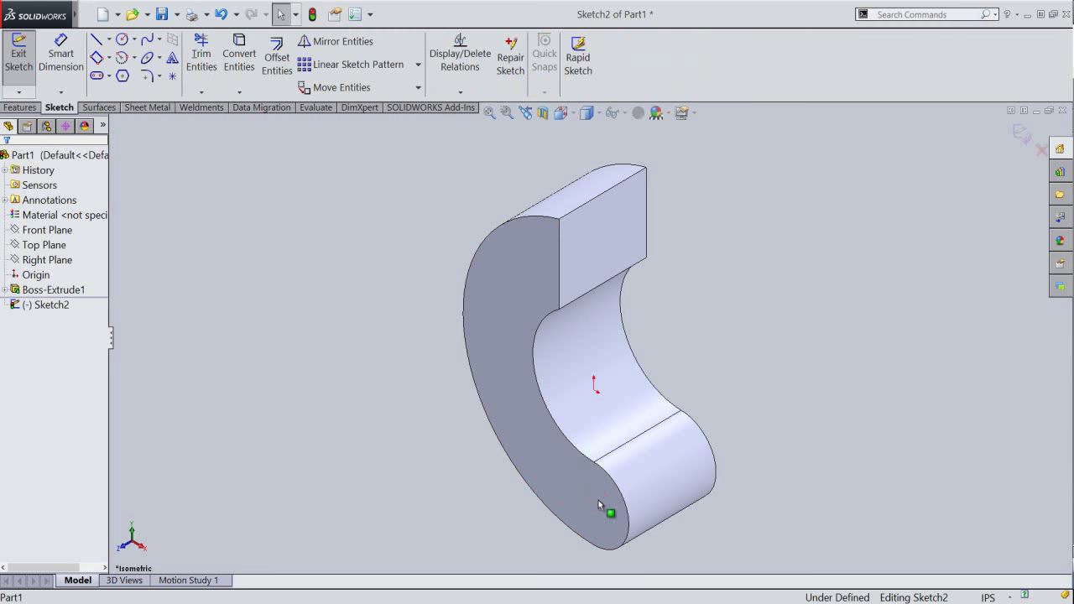
{"action": "right_click", "coordinate": [352, 229]}
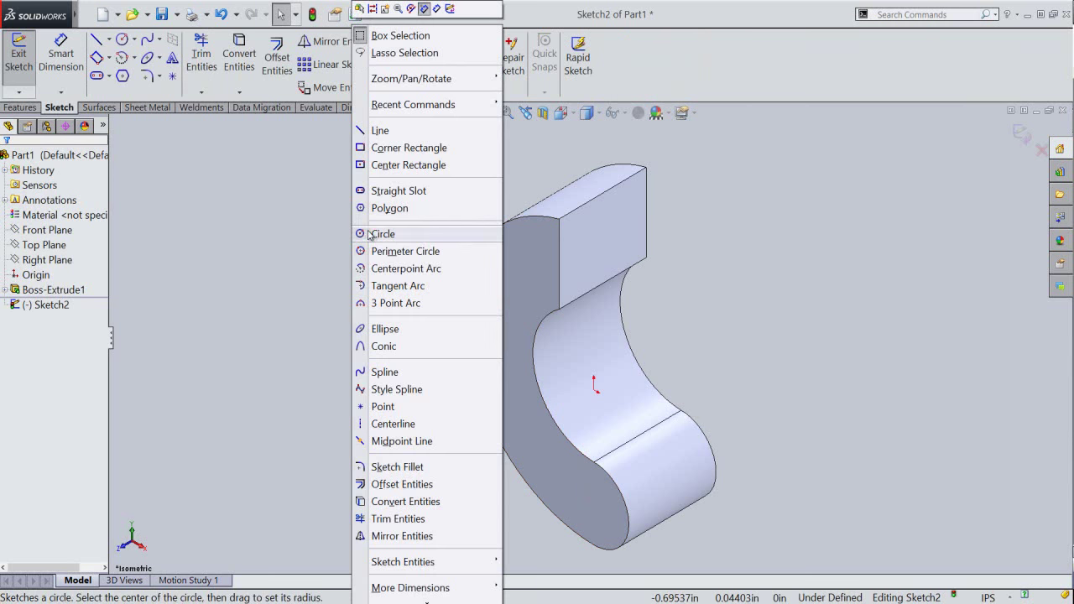
{"action": "left_click", "coordinate": [373, 234]}
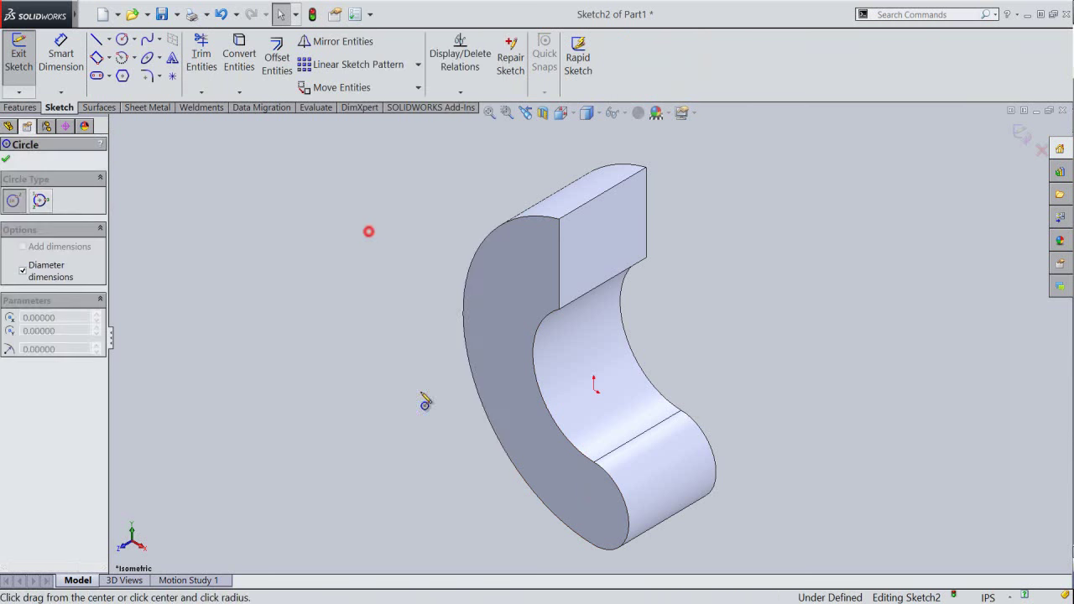
{"action": "left_click", "coordinate": [594, 505]}
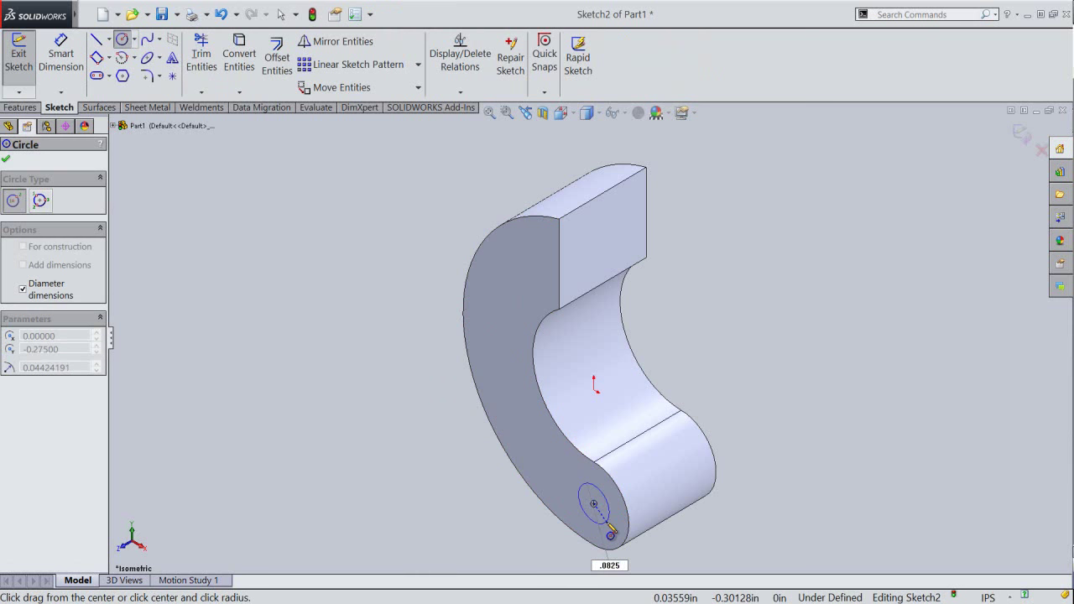
{"action": "left_click", "coordinate": [611, 530]}
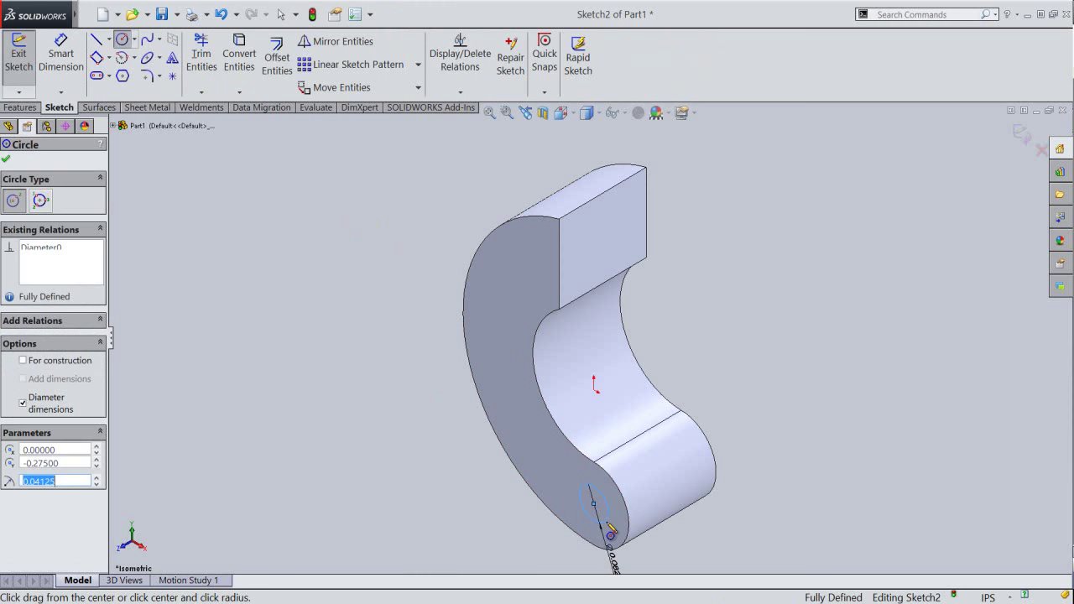
Apply the cut as a through hole and orbit the part to inspect it.
{"action": "right_click", "coordinate": [677, 378]}
{"action": "left_click", "coordinate": [760, 357]}
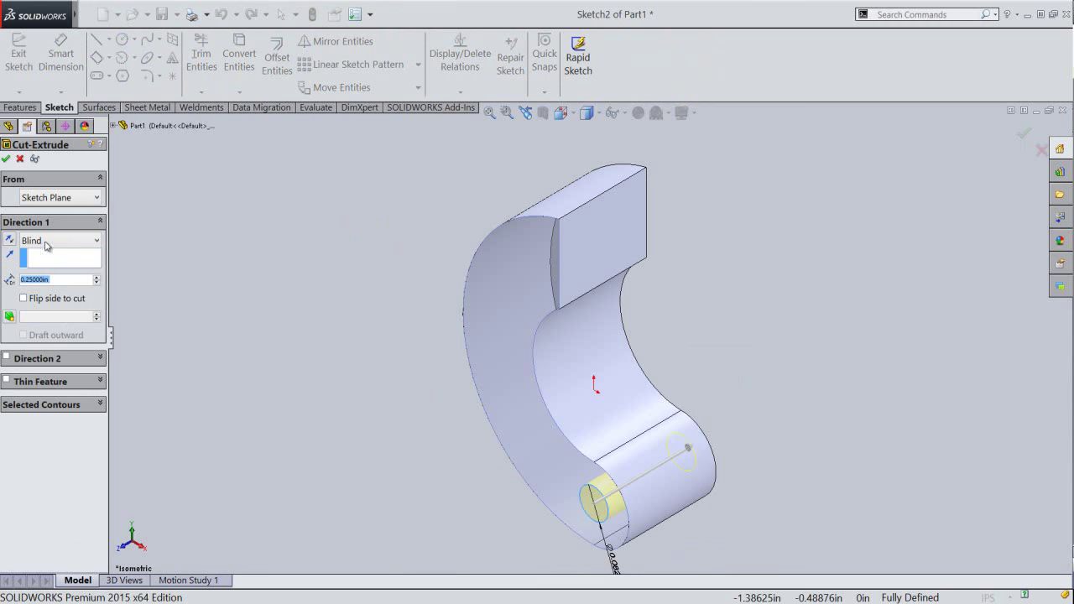
{"action": "left_click", "coordinate": [7, 160]}
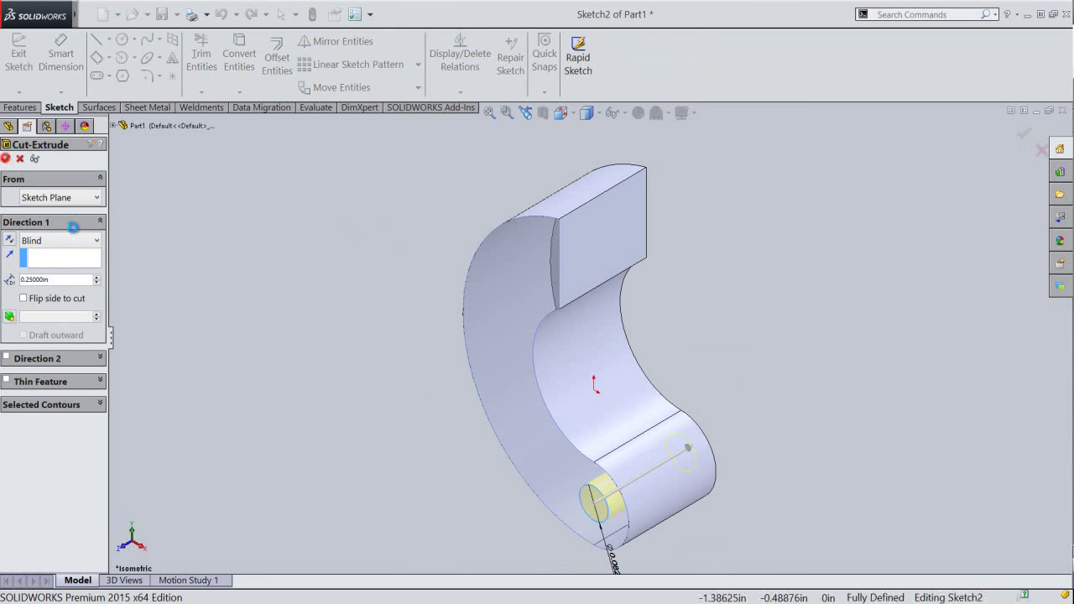
{"action": "left_click", "coordinate": [367, 390]}
{"action": "middle_click_drag", "start_coordinate": [564, 480], "coordinate": [458, 468]}
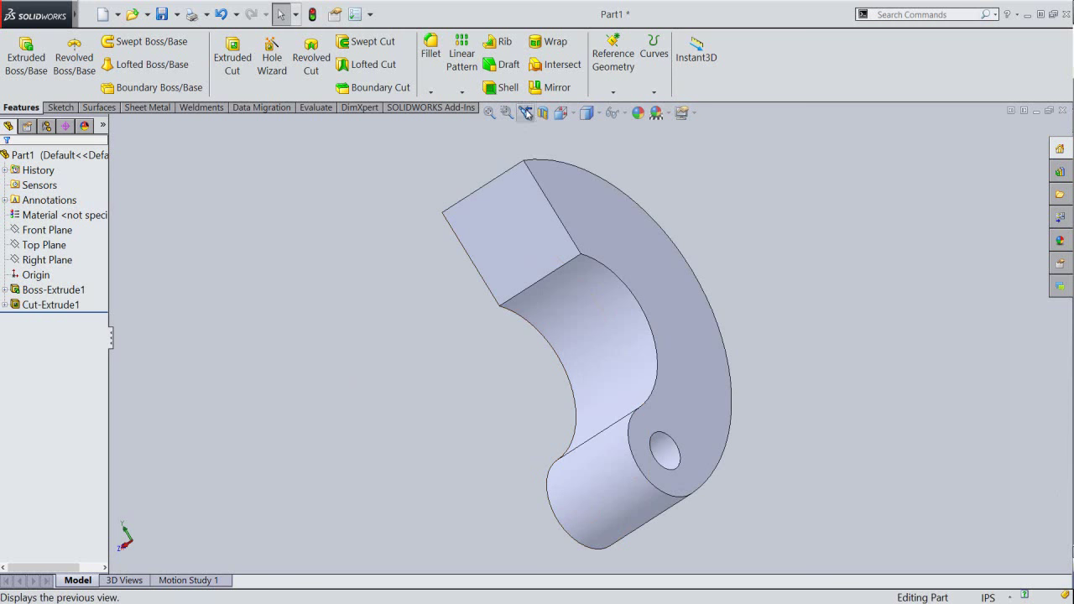
Restore the isometric view, zoom to fit, and save the part as Clutch-2.
{"action": "left_click", "coordinate": [525, 112]}
{"action": "left_click", "coordinate": [489, 112]}
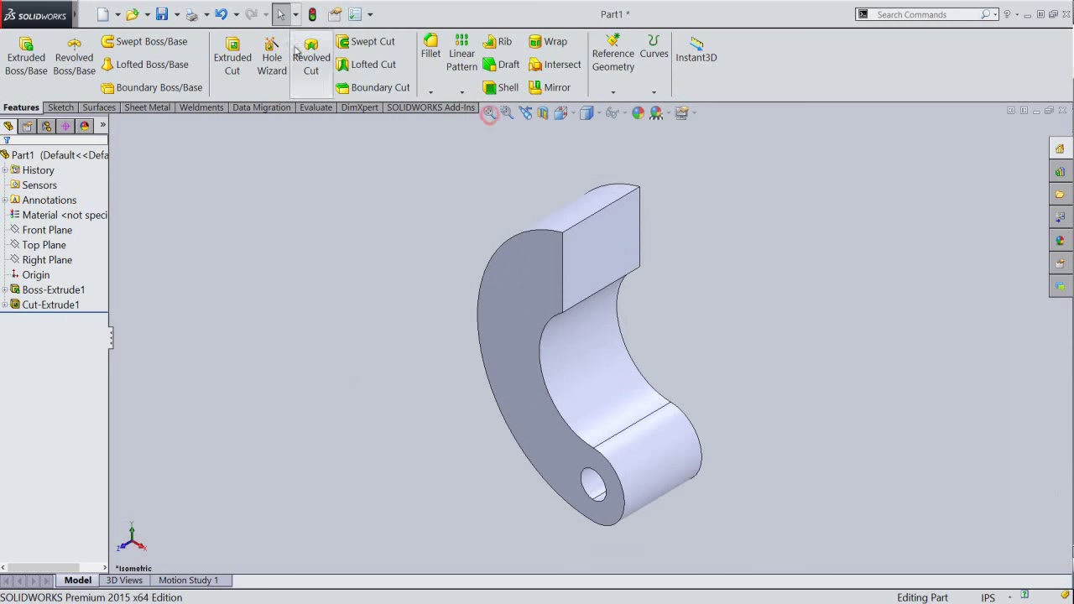
{"action": "left_click", "coordinate": [161, 13]}
{"action": "type", "text": "Clutch-2"}
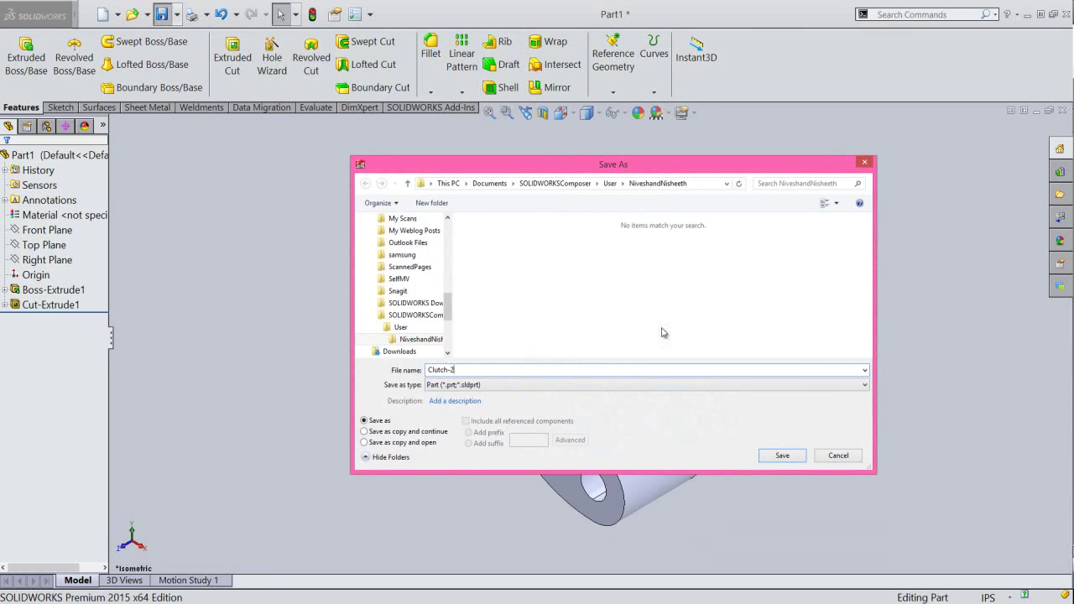
{"action": "left_click", "coordinate": [787, 456]}
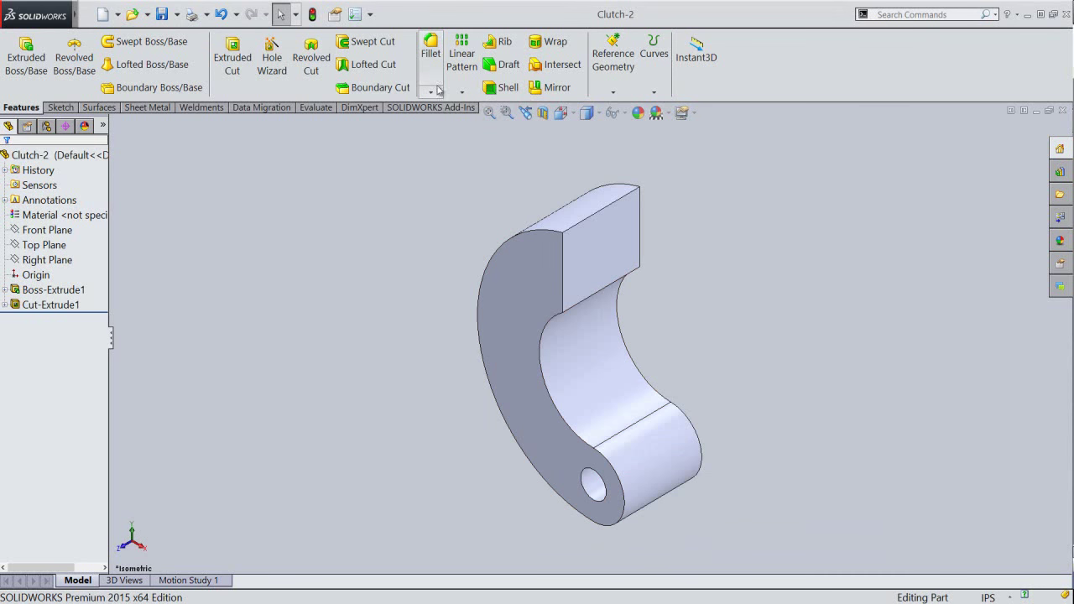
Fillet the top and lower edges of the block end with a 0.0625 in radius.
{"action": "left_click", "coordinate": [431, 52]}
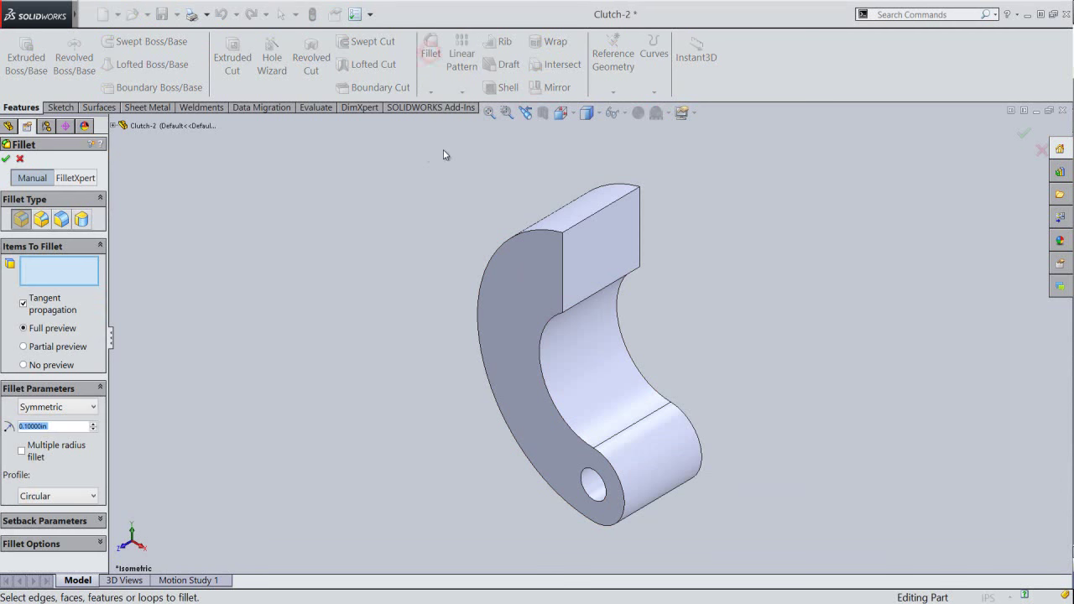
{"action": "left_click", "coordinate": [601, 215]}
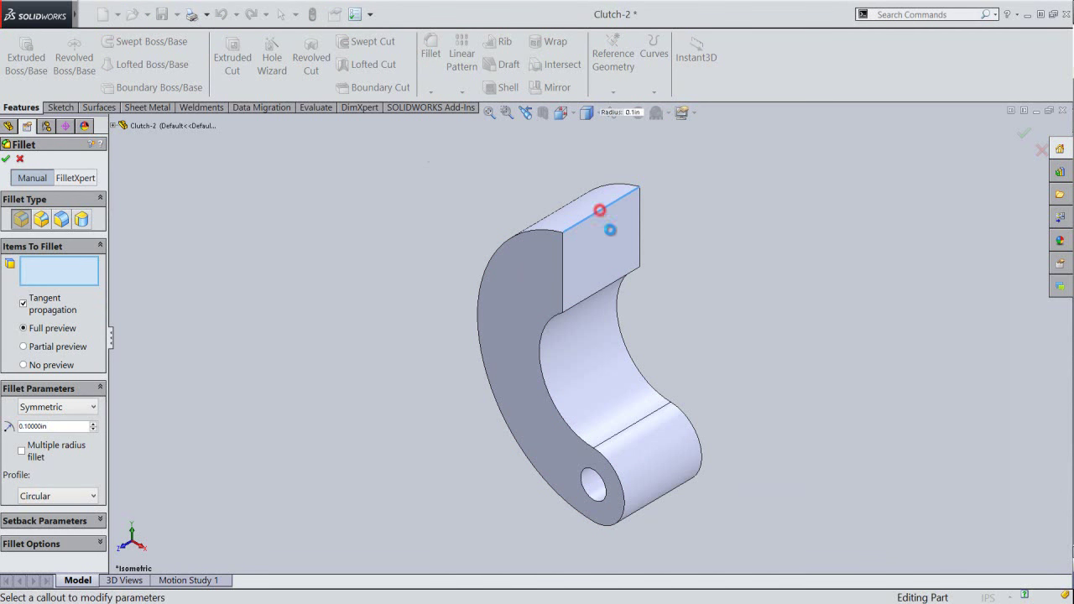
{"action": "left_click", "coordinate": [630, 275]}
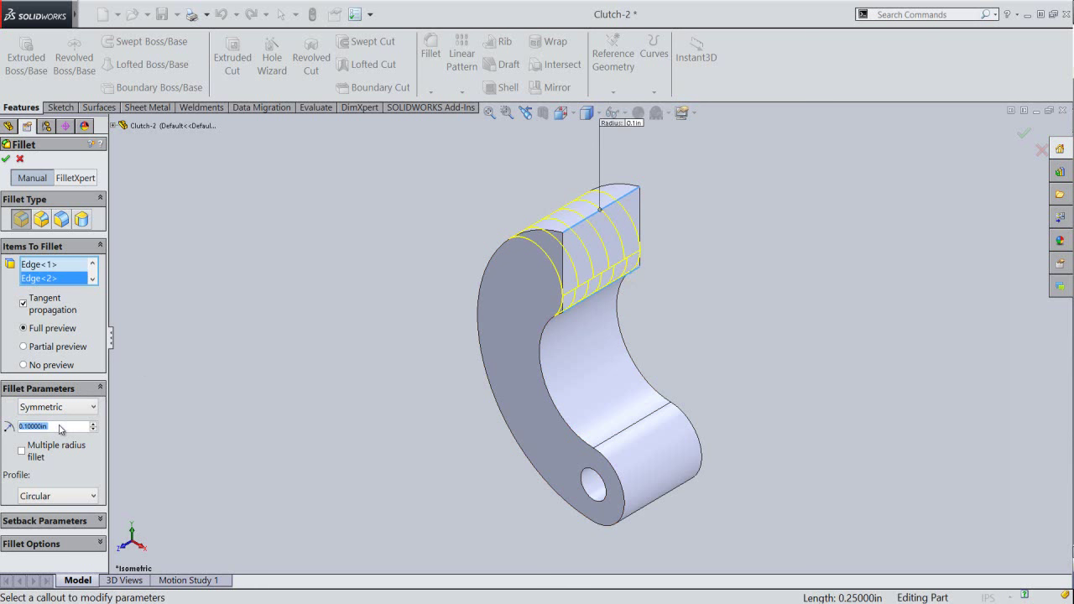
{"action": "type", "text": ".0625"}
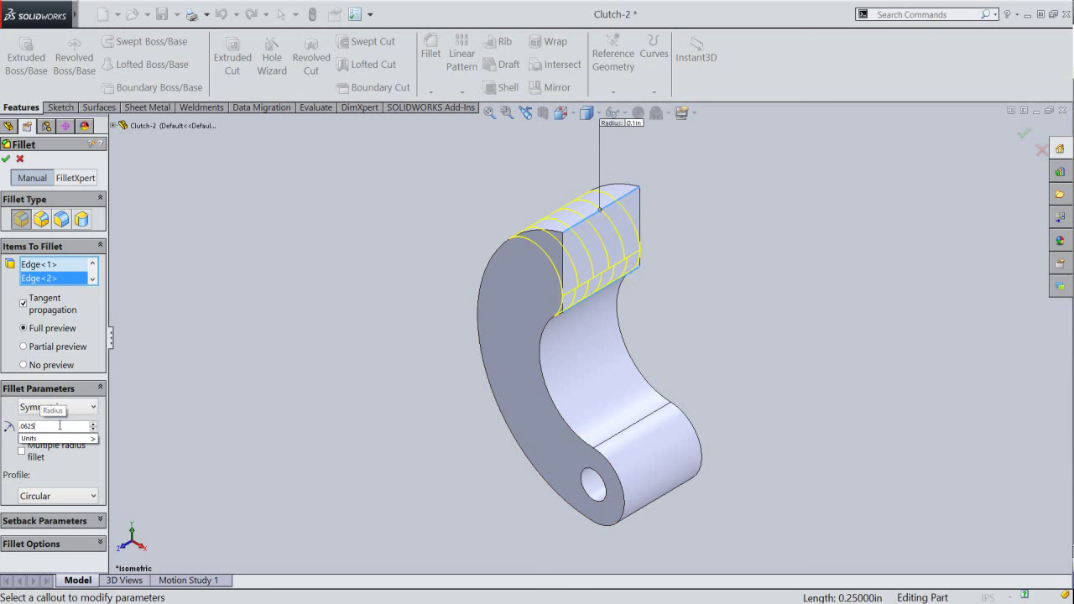
{"action": "key", "text": "Return"}
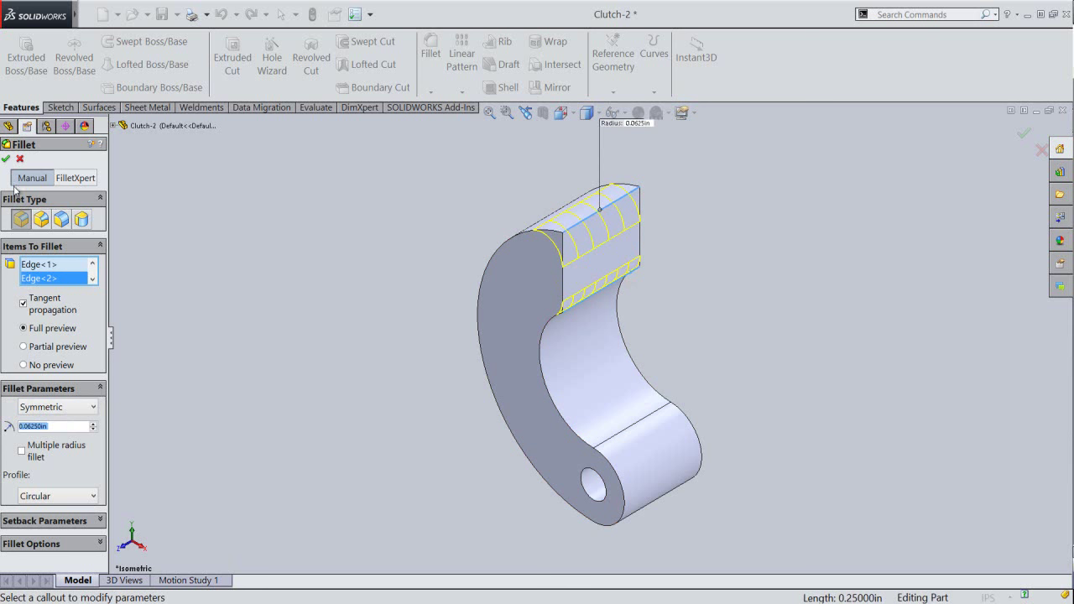
{"action": "left_click", "coordinate": [7, 159]}
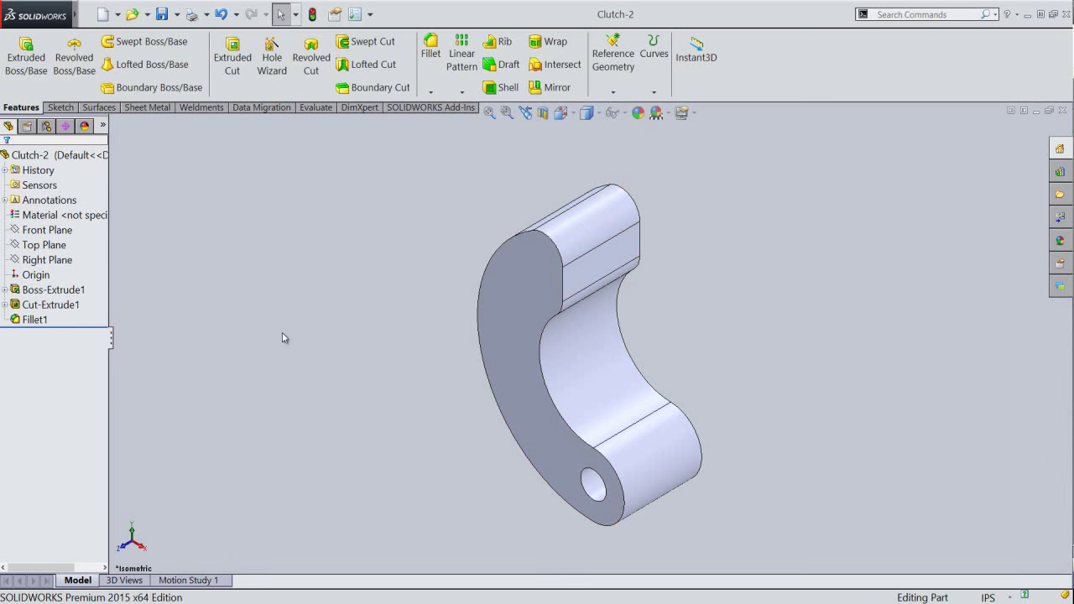
Start an extruded cut on the Front Plane and convert the Clutch-2 body into intersection curves.
{"action": "left_click", "coordinate": [340, 199]}
{"action": "left_click", "coordinate": [232, 59]}
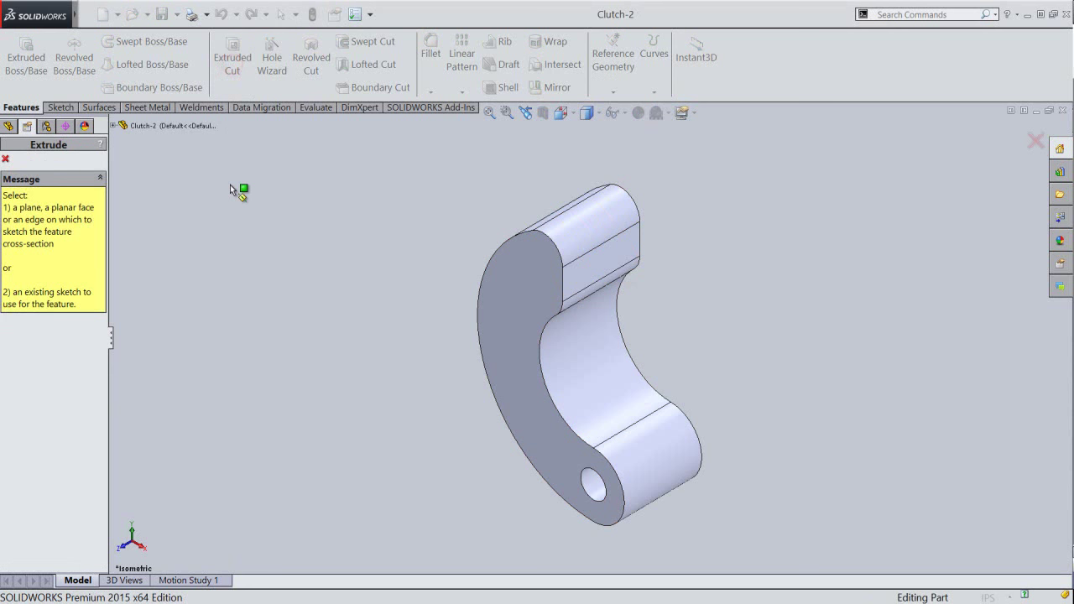
{"action": "left_click", "coordinate": [113, 126]}
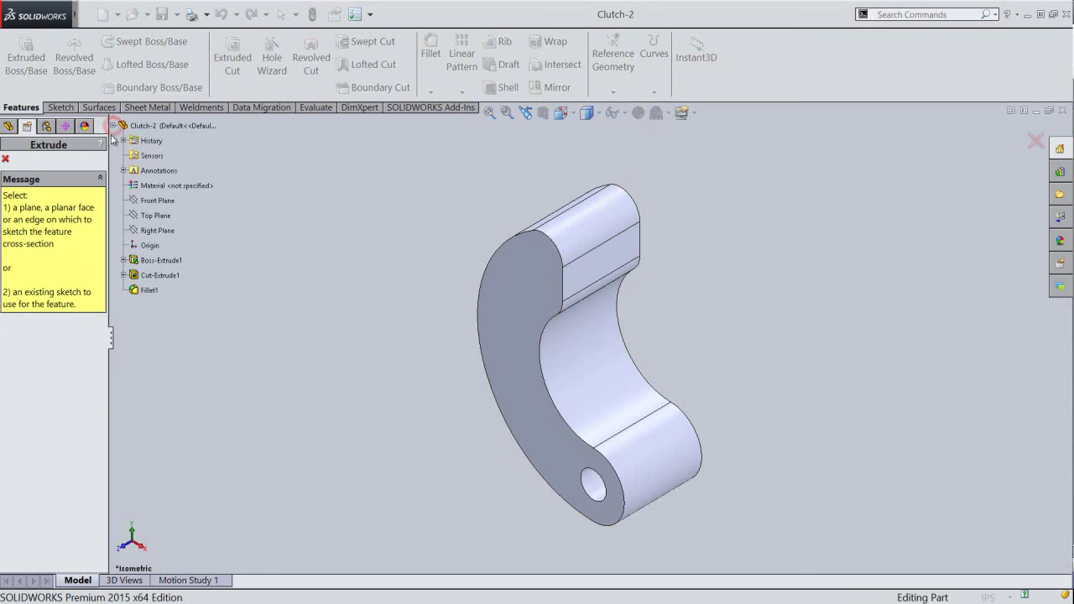
{"action": "left_click", "coordinate": [150, 201]}
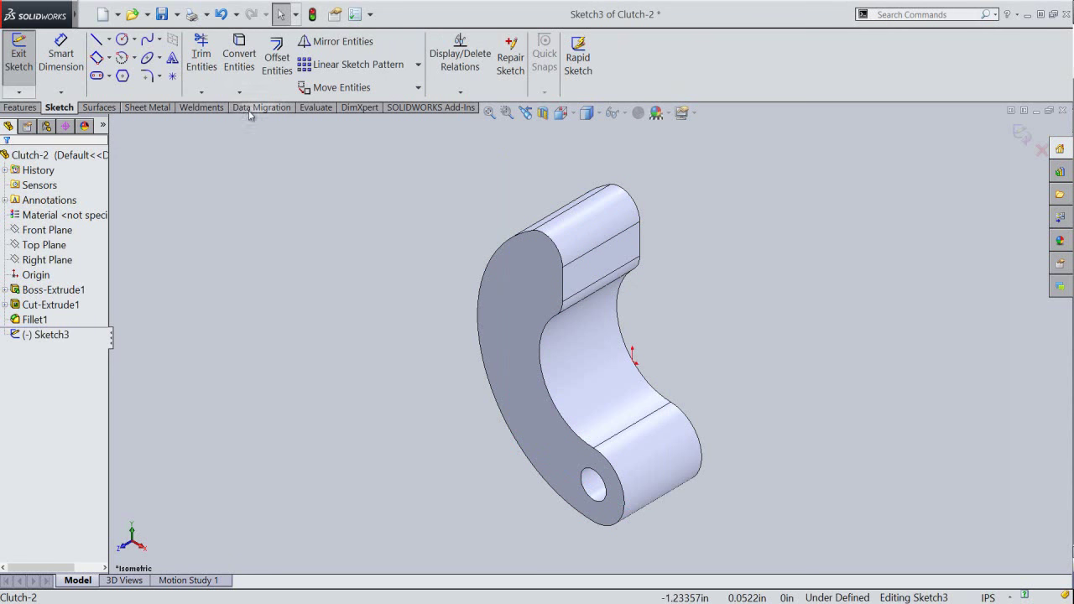
{"action": "left_click", "coordinate": [239, 92]}
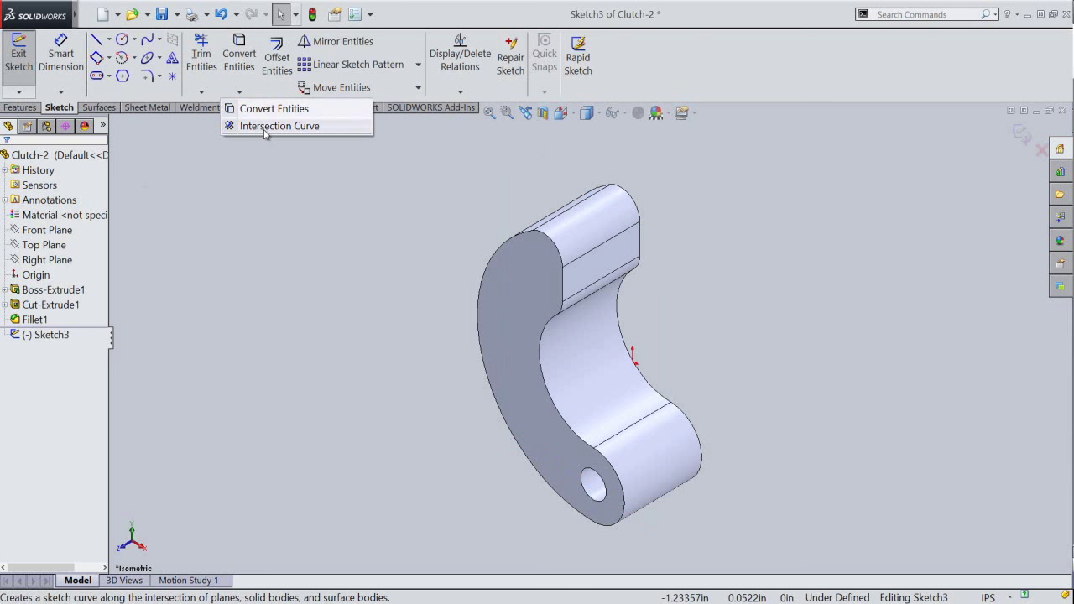
{"action": "left_click", "coordinate": [265, 128]}
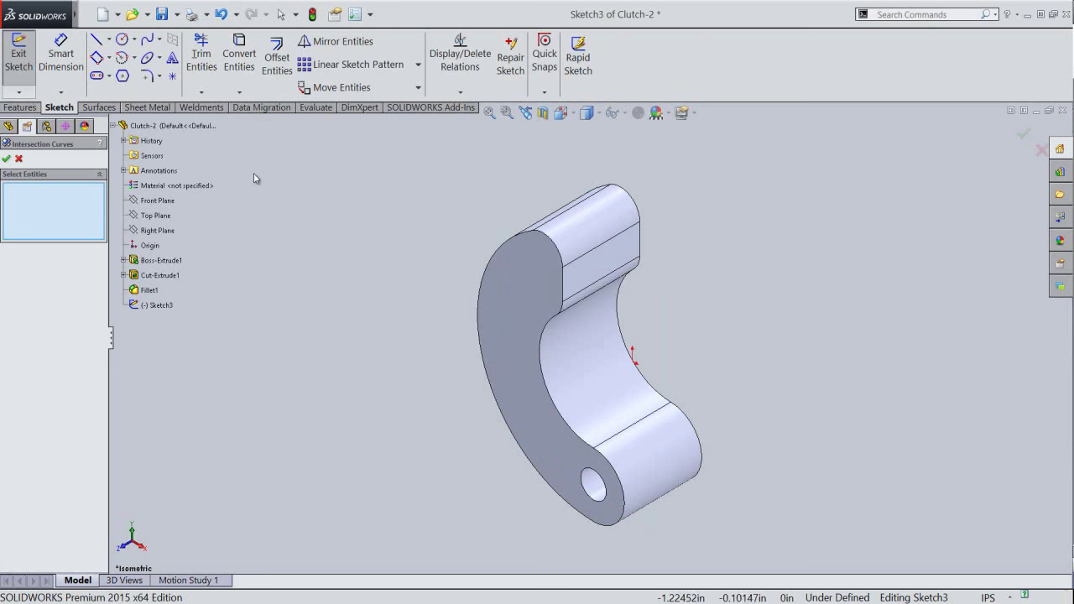
{"action": "left_click", "coordinate": [183, 126]}
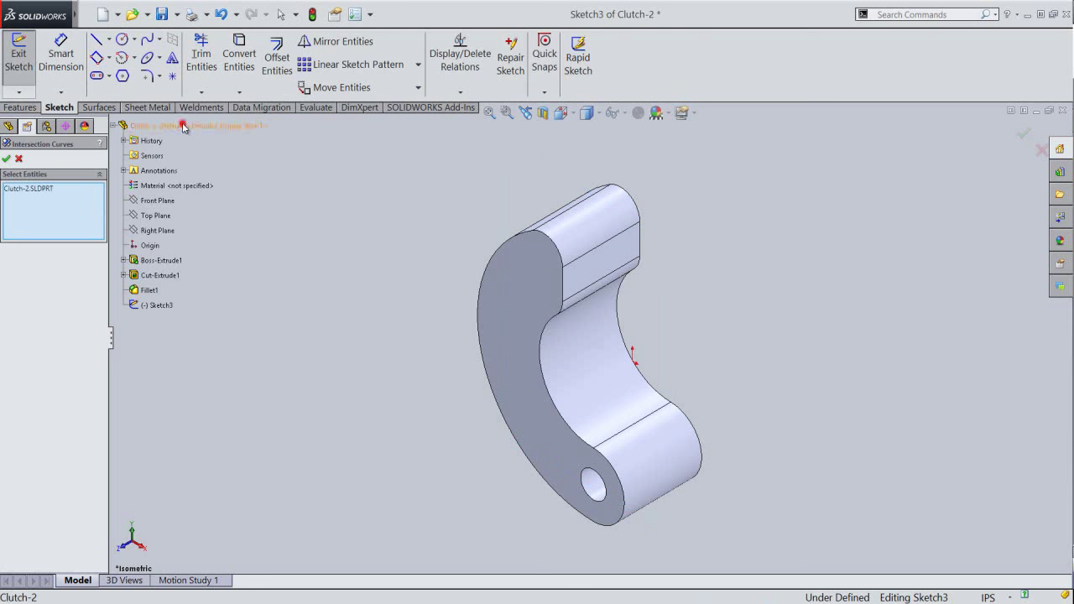
{"action": "left_click", "coordinate": [7, 159]}
{"action": "left_click", "coordinate": [6, 159]}
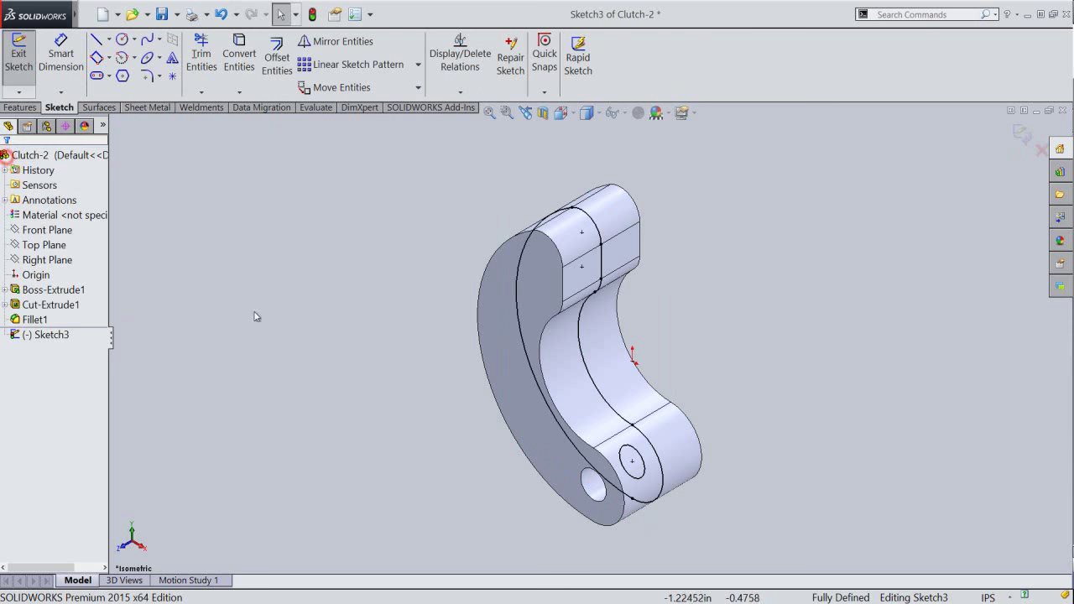
Preview the part sectioned at the Front Plane, then close the section view.
{"action": "left_click", "coordinate": [56, 233]}
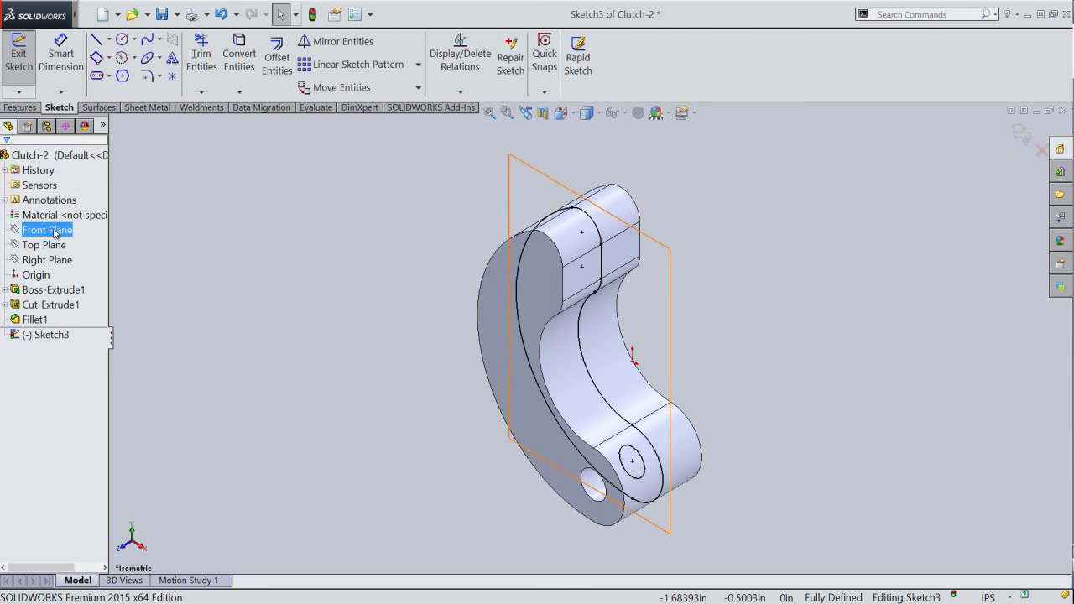
{"action": "left_click", "coordinate": [544, 113]}
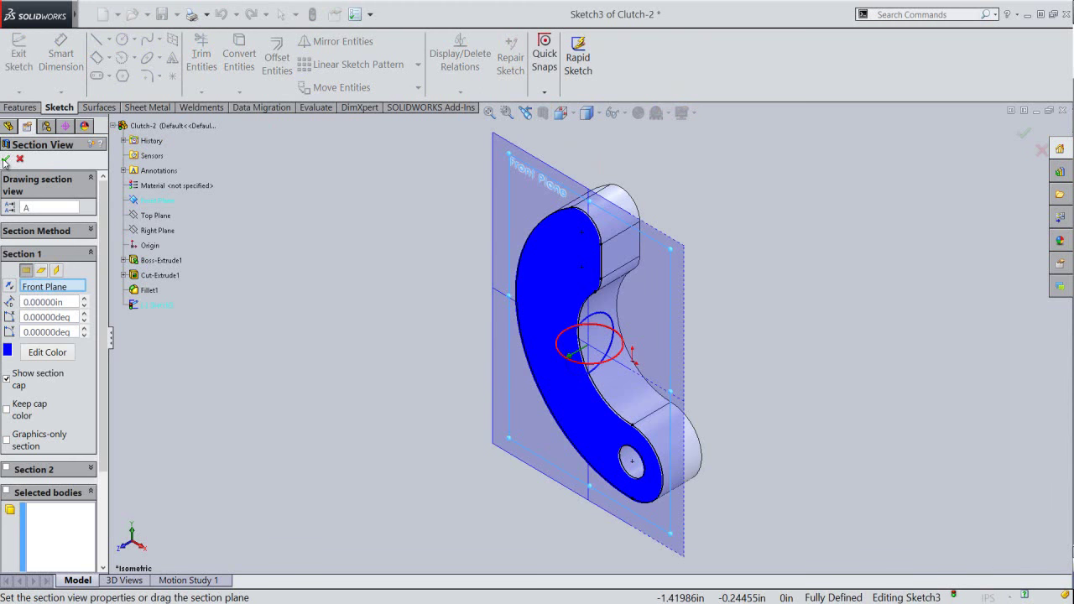
{"action": "left_click", "coordinate": [5, 159]}
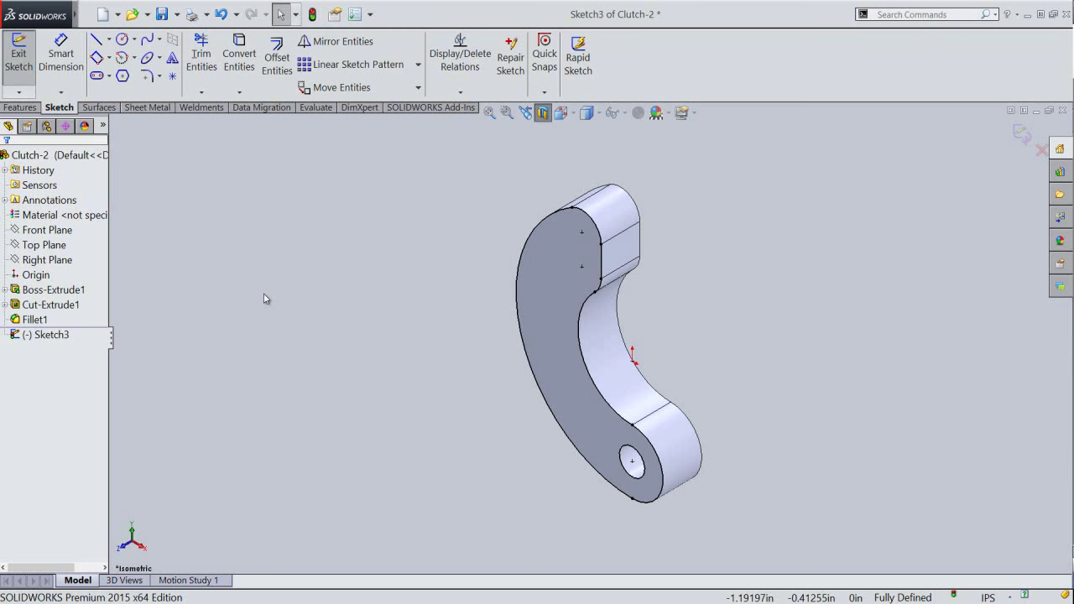
Add a 0.225 in diameter circle centred on the hole in the rounded end.
{"action": "left_click", "coordinate": [264, 296]}
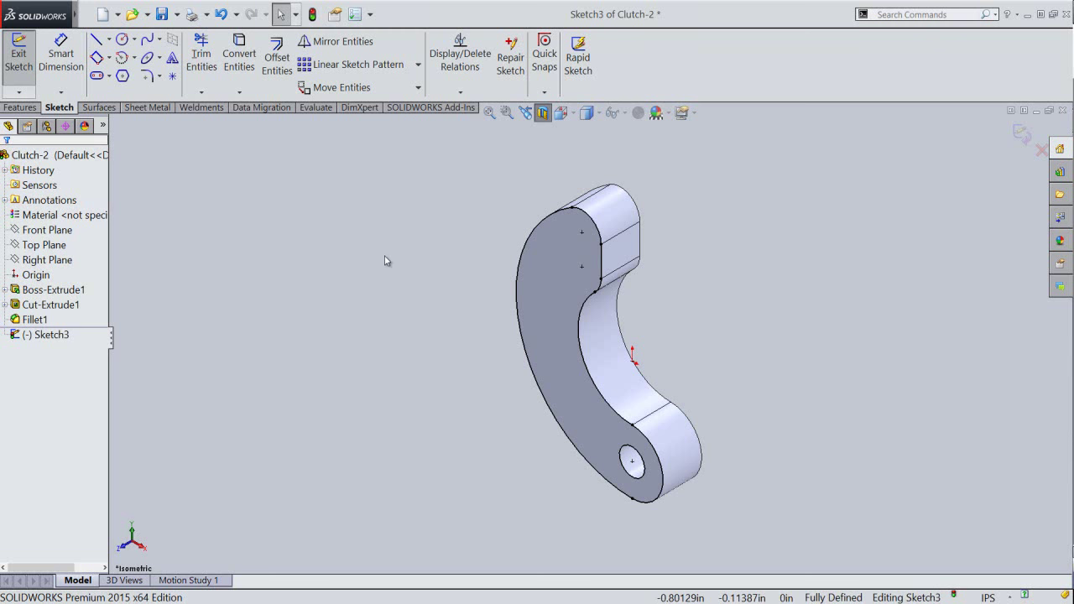
{"action": "right_click", "coordinate": [384, 261]}
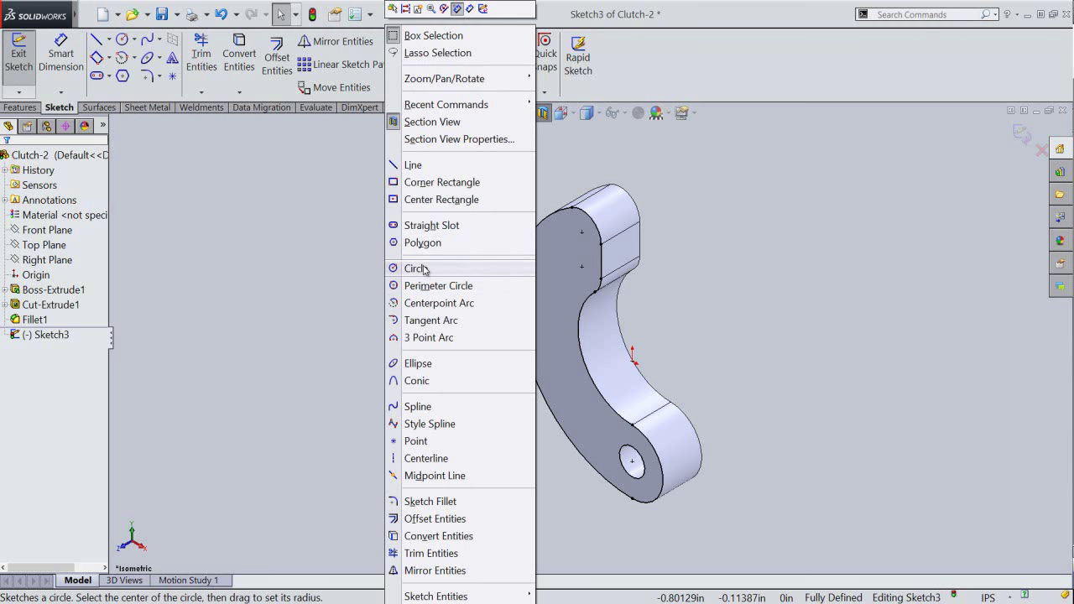
{"action": "left_click", "coordinate": [411, 268]}
{"action": "left_click", "coordinate": [632, 462]}
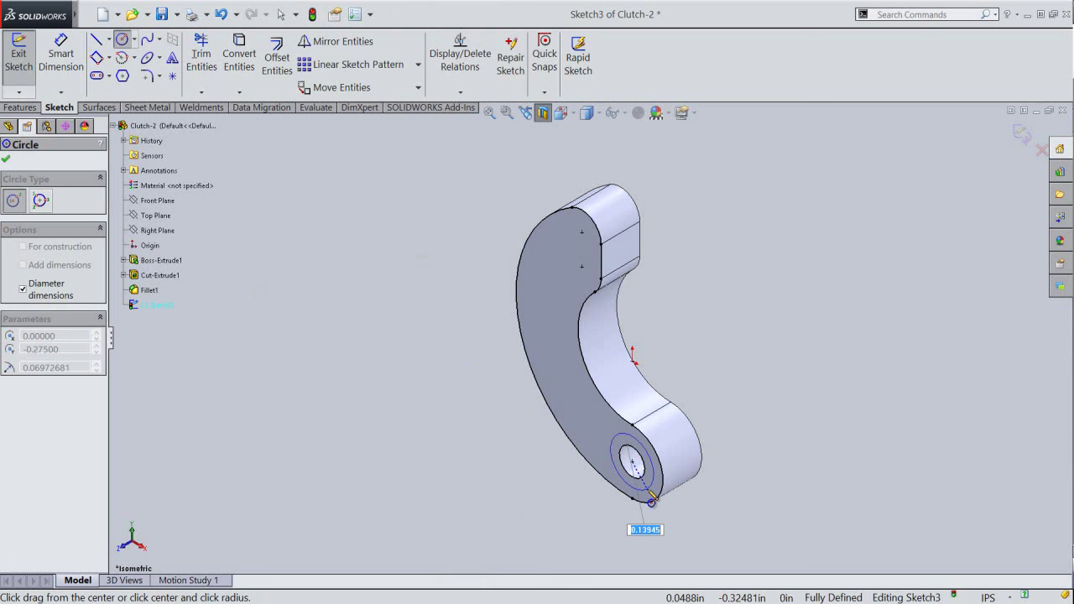
{"action": "key", "text": "Return"}
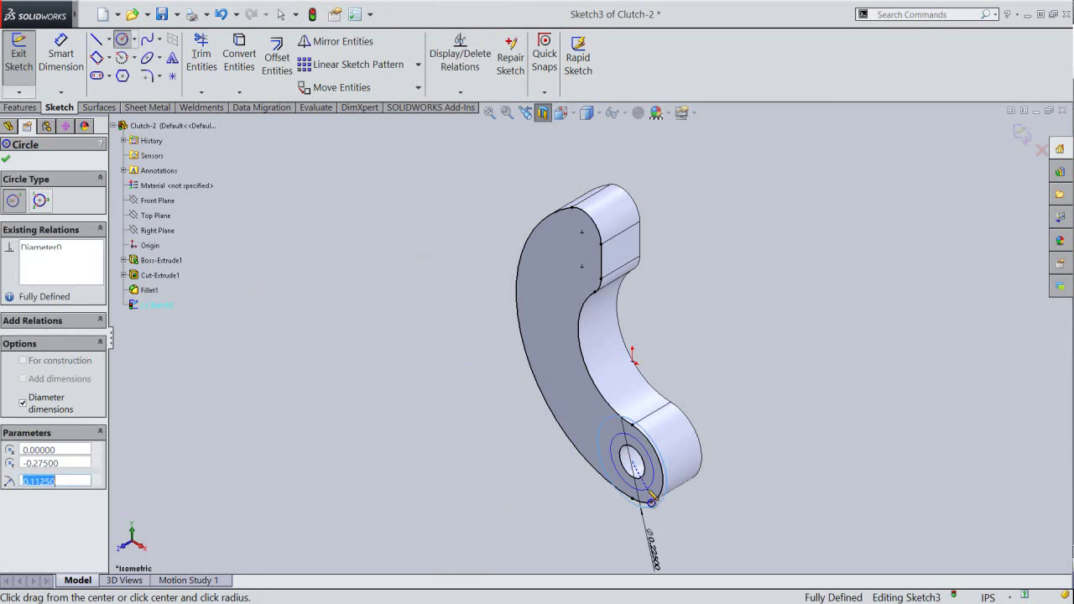
{"action": "right_click", "coordinate": [705, 384]}
{"action": "left_click", "coordinate": [740, 401]}
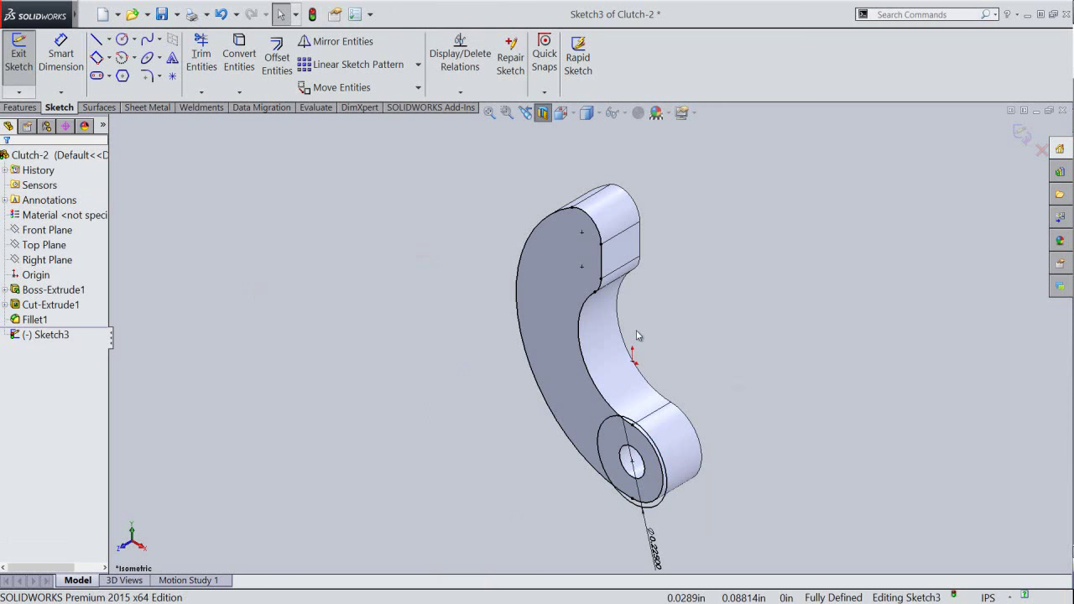
{"action": "left_click", "coordinate": [454, 167]}
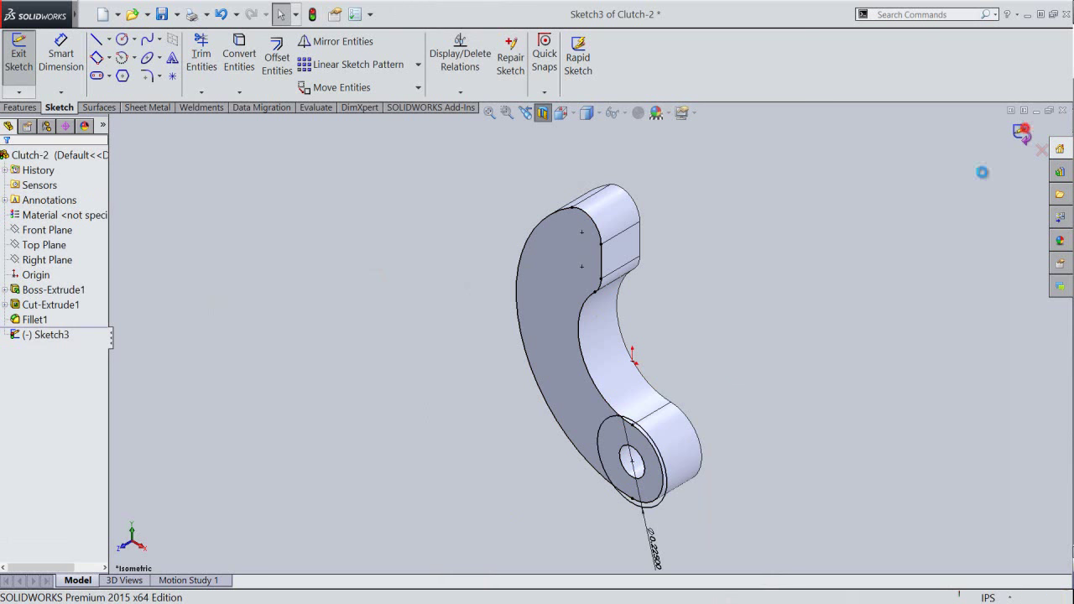
Cut the ring around the lower hub hole Mid Plane, 0.1 in deep, leaving two lugs.
{"action": "key", "text": "ctrl+e"}
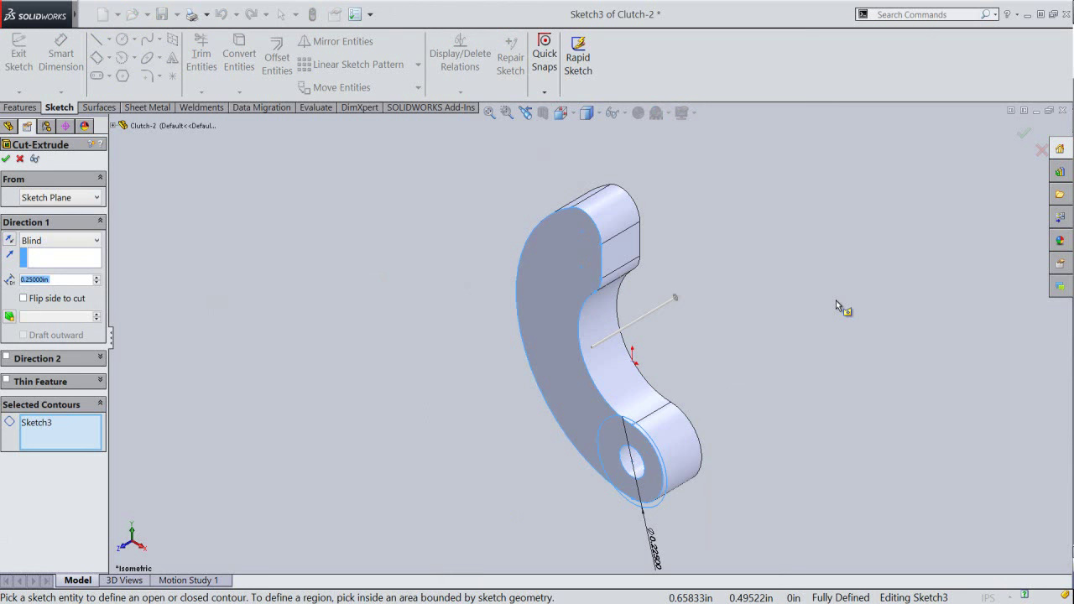
{"action": "right_click", "coordinate": [41, 423]}
{"action": "left_click", "coordinate": [84, 433]}
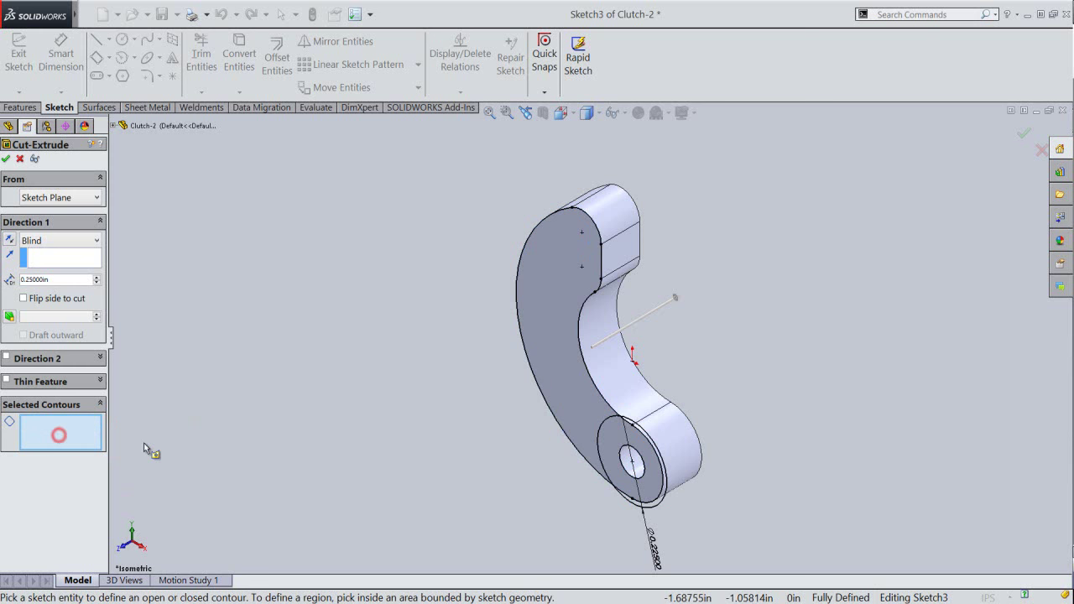
{"action": "left_click", "coordinate": [621, 458]}
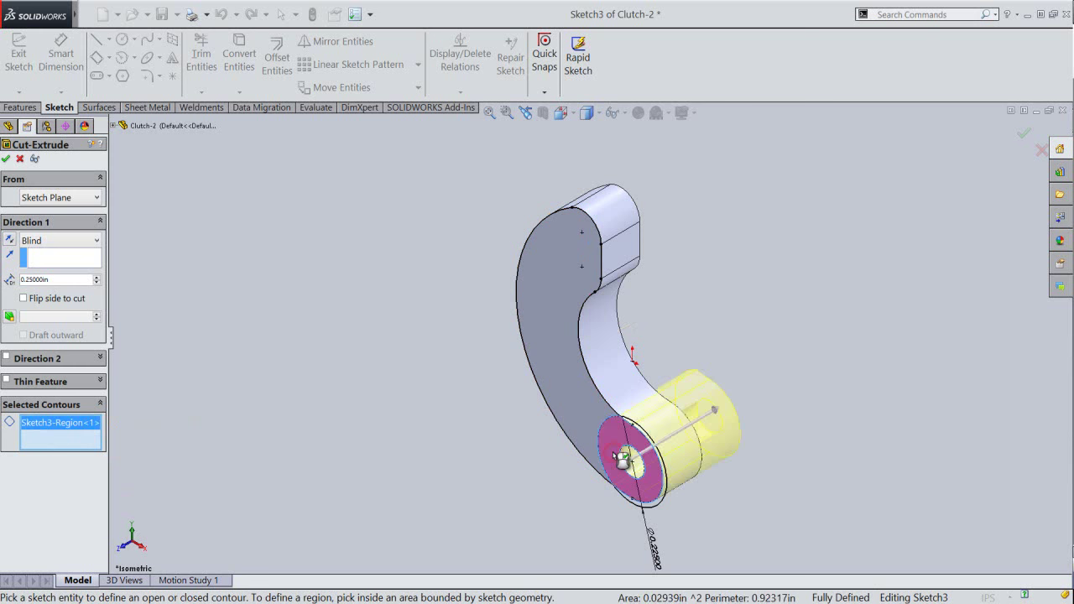
{"action": "left_click", "coordinate": [42, 242]}
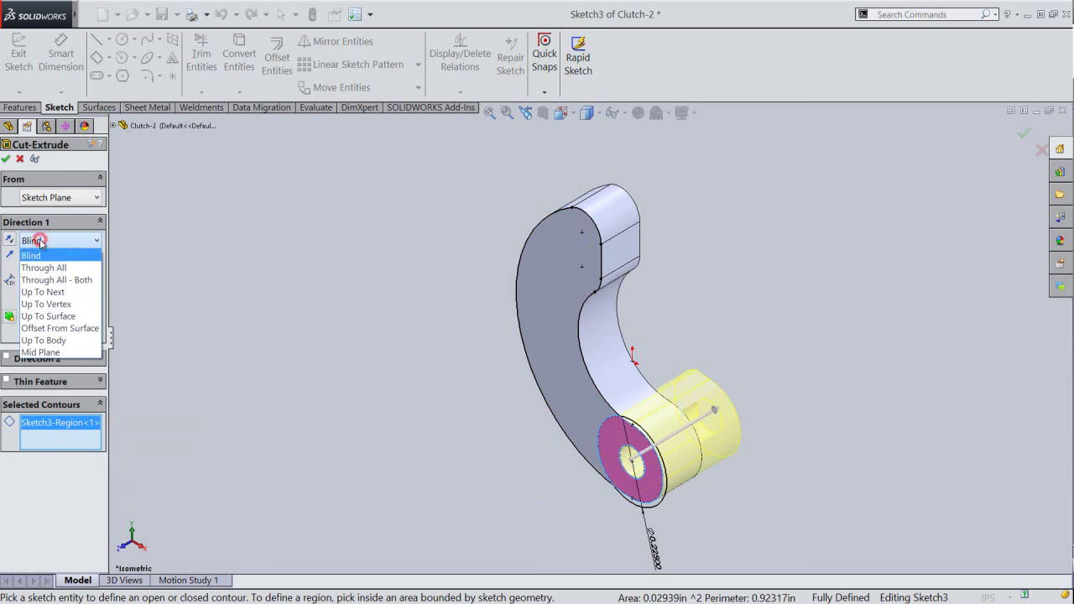
{"action": "left_click", "coordinate": [58, 353]}
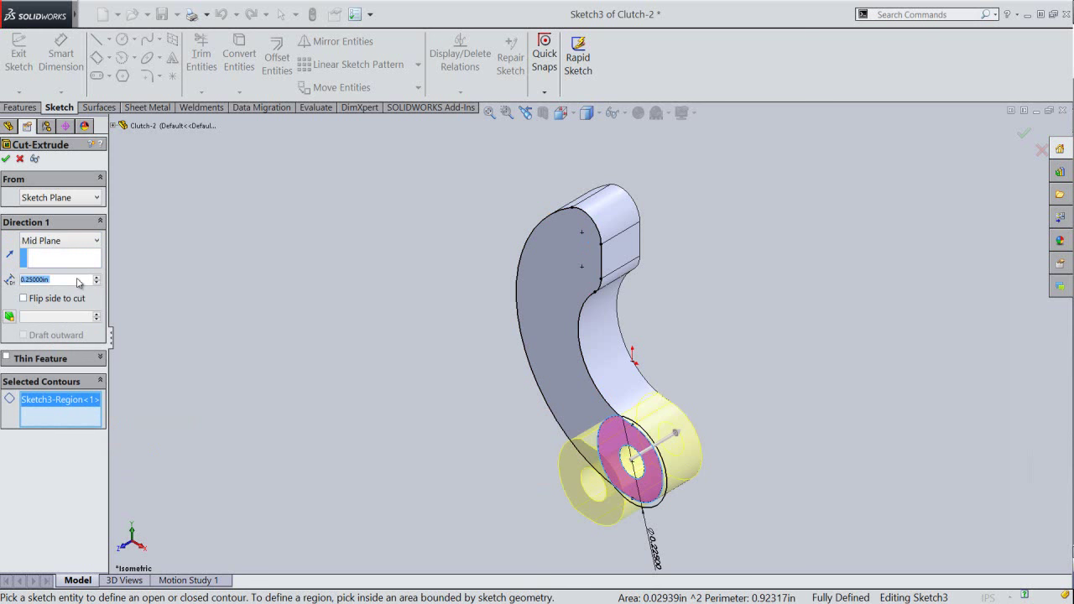
{"action": "type", "text": ".1"}
{"action": "key", "text": "Return"}
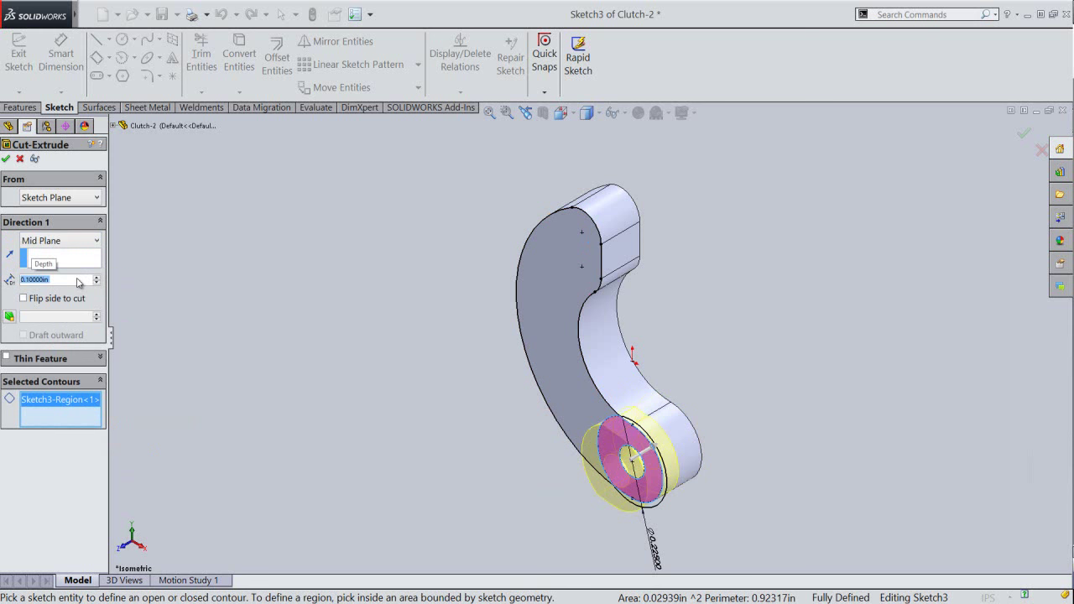
{"action": "left_click", "coordinate": [7, 163]}
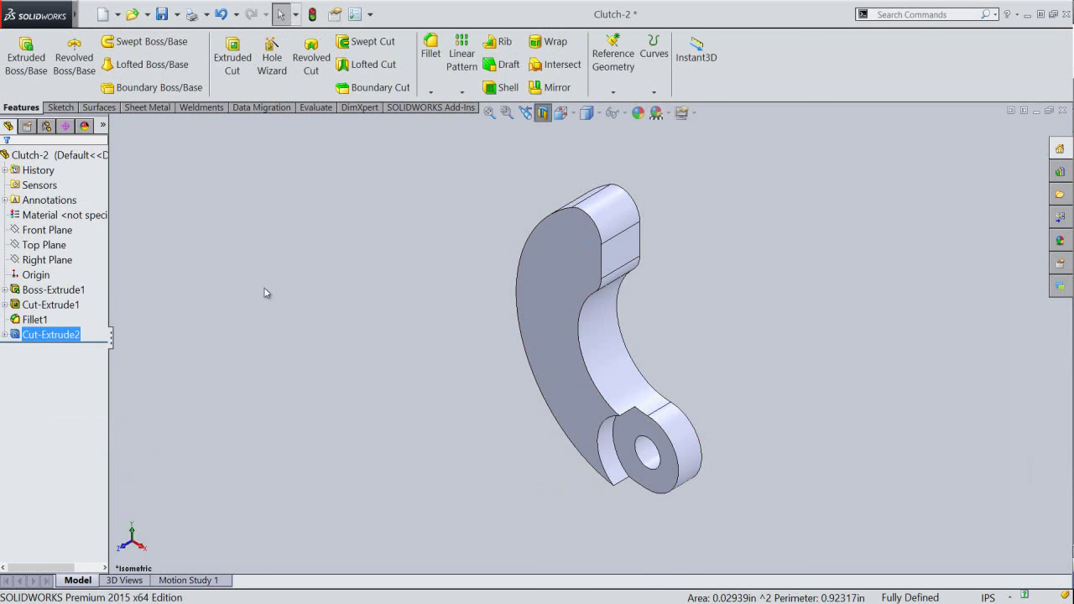
Save the part and give Clutch-2 the cream high gloss plastic appearance.
{"action": "left_click", "coordinate": [526, 112]}
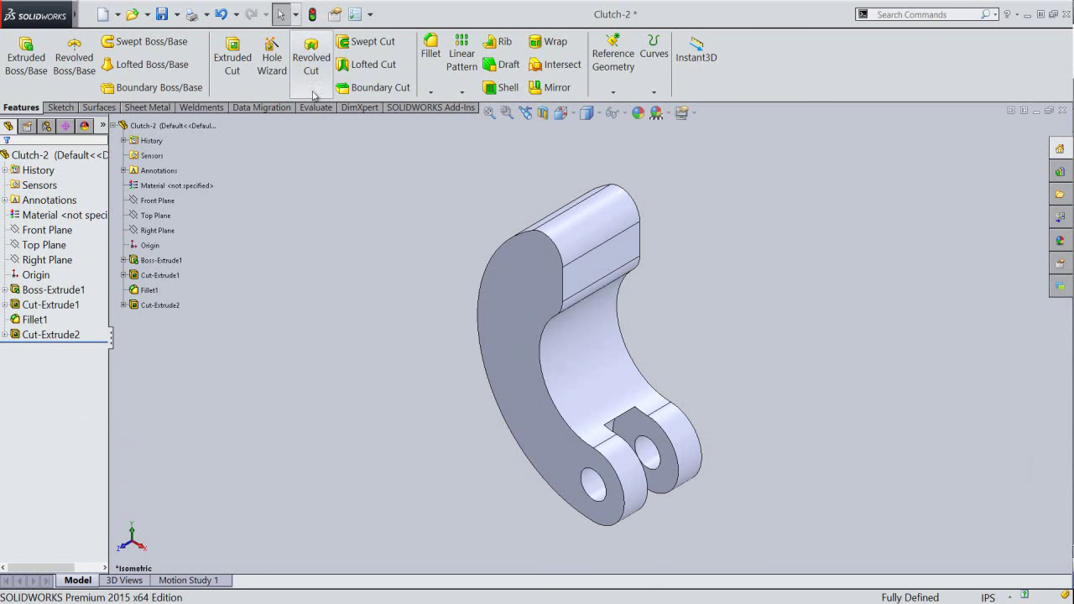
{"action": "left_click", "coordinate": [162, 13]}
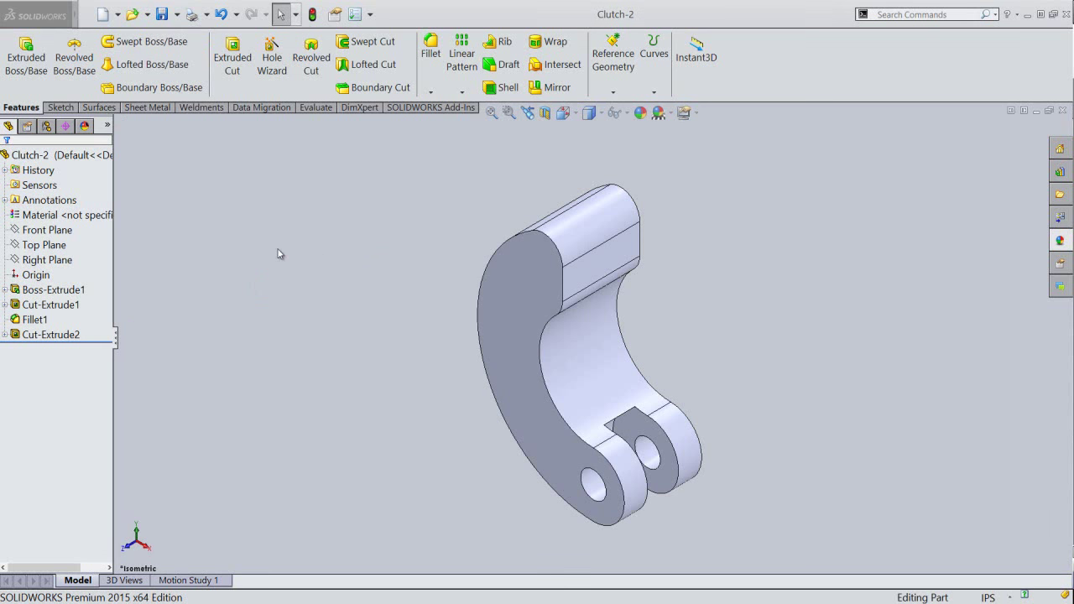
{"action": "left_click", "coordinate": [89, 156]}
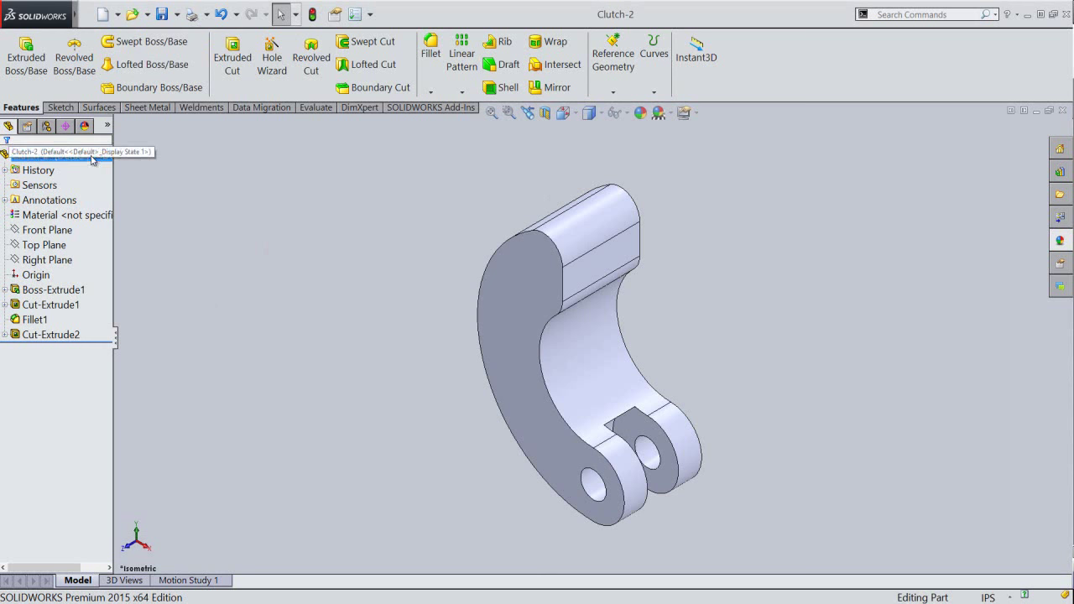
{"action": "left_click", "coordinate": [640, 112]}
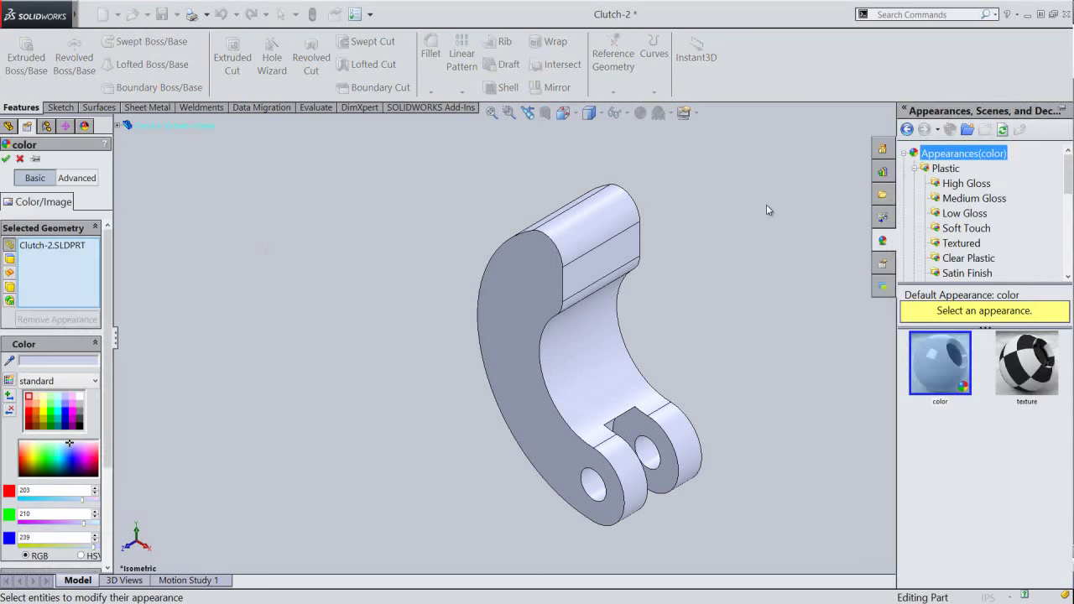
{"action": "left_click", "coordinate": [971, 186]}
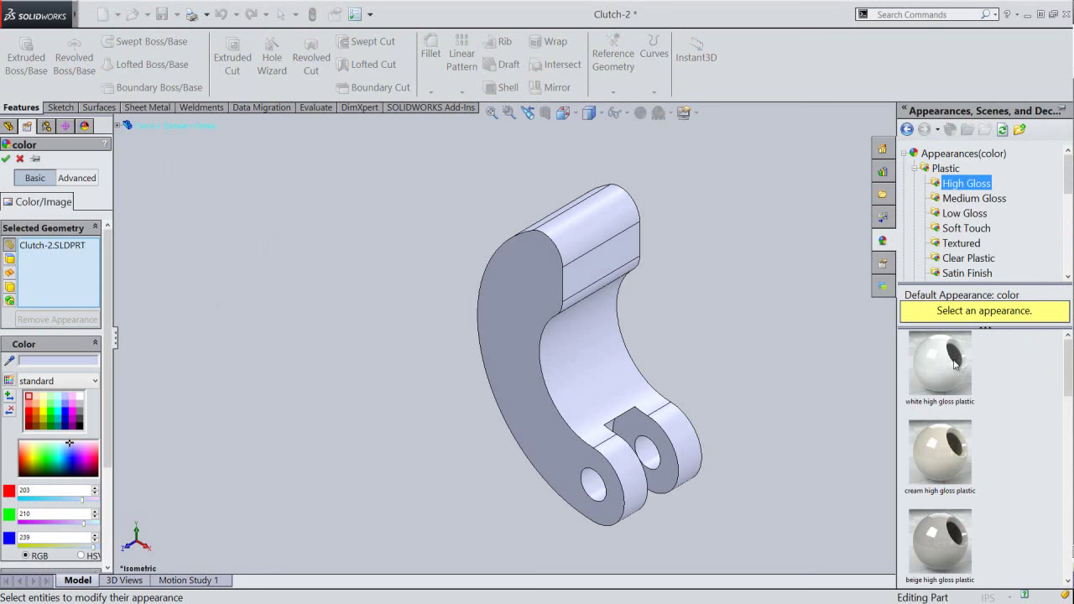
{"action": "mouse_move", "coordinate": [940, 453]}
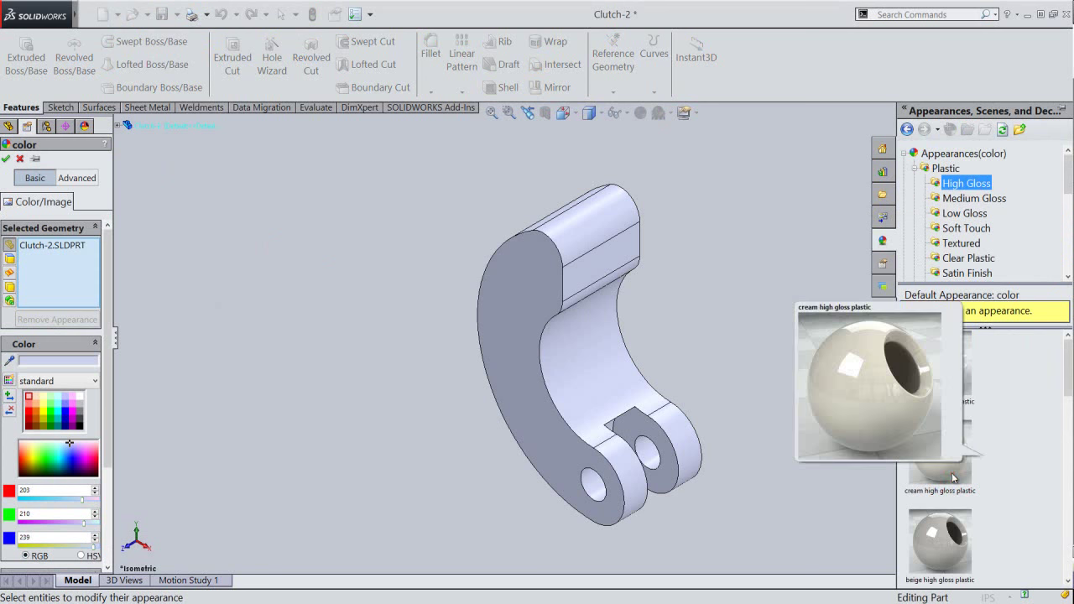
{"action": "left_click", "coordinate": [954, 478]}
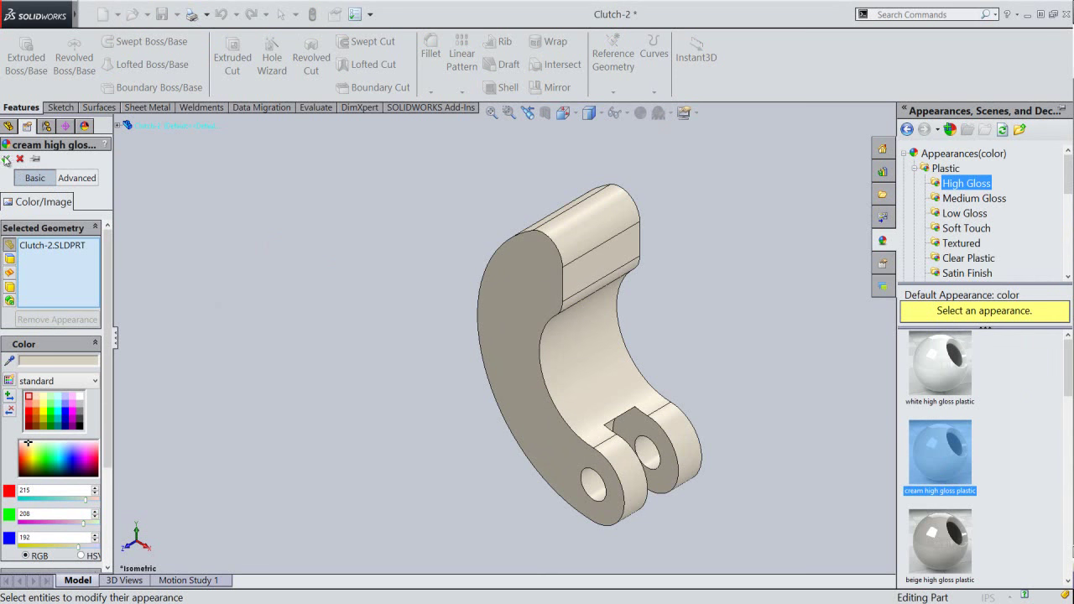
{"action": "left_click", "coordinate": [7, 159]}
Turn on the Directional4 light and save the part again.
{"action": "left_click", "coordinate": [83, 126]}
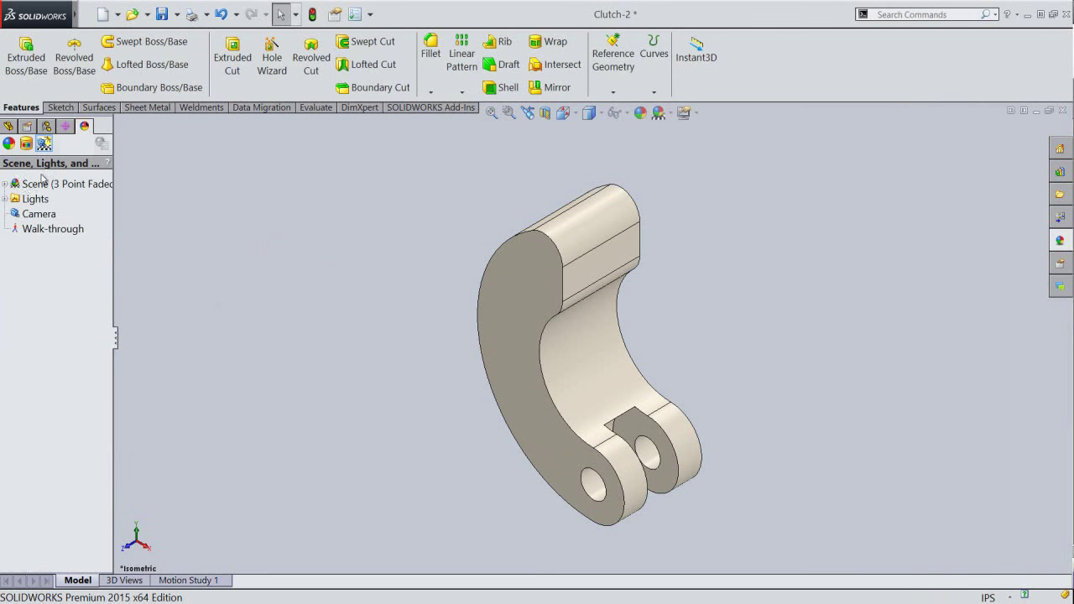
{"action": "left_click", "coordinate": [7, 201]}
{"action": "left_click", "coordinate": [38, 273]}
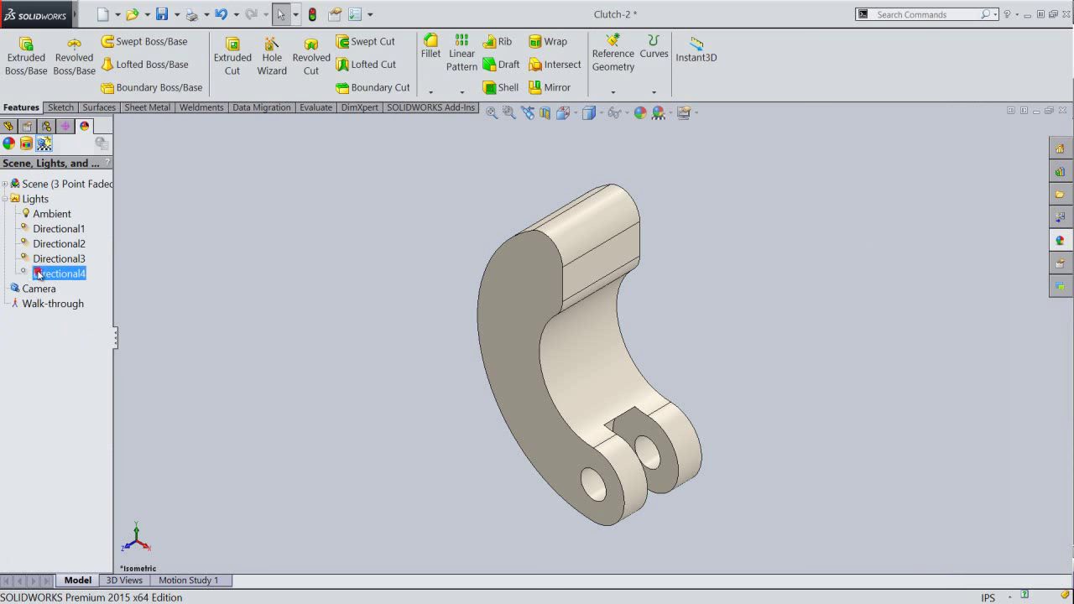
{"action": "right_click", "coordinate": [38, 273]}
{"action": "left_click", "coordinate": [51, 278]}
{"action": "left_click", "coordinate": [179, 294]}
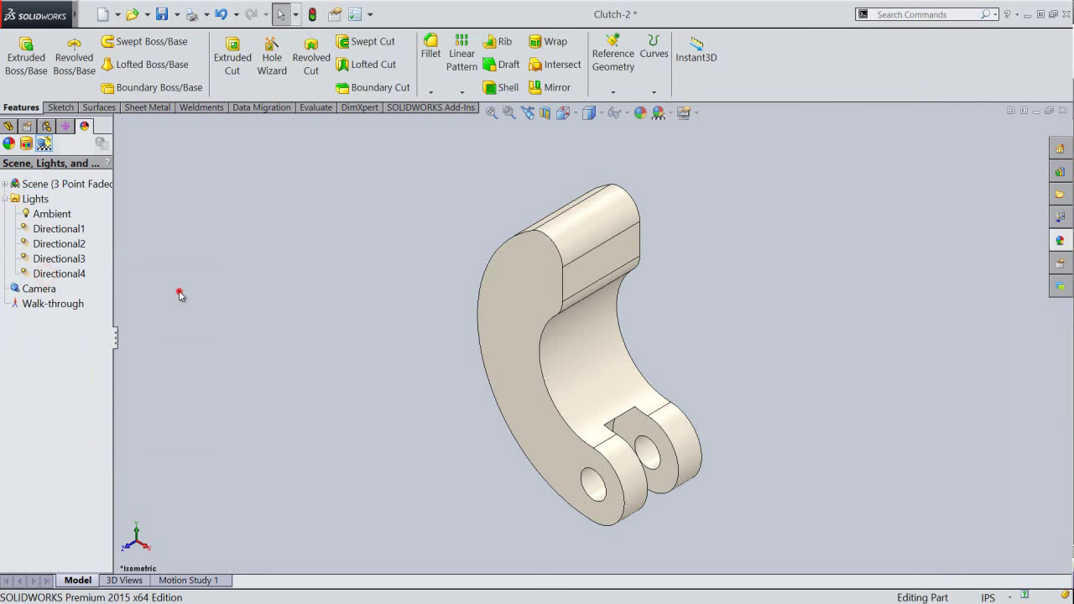
{"action": "left_click", "coordinate": [4, 199]}
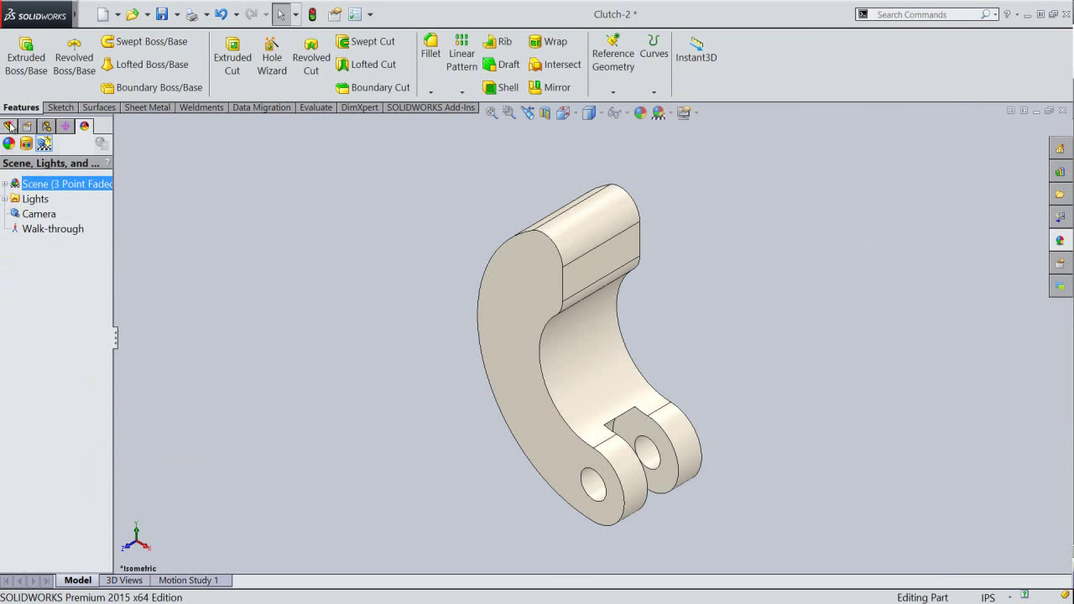
{"action": "left_click", "coordinate": [8, 126]}
{"action": "left_click", "coordinate": [162, 14]}
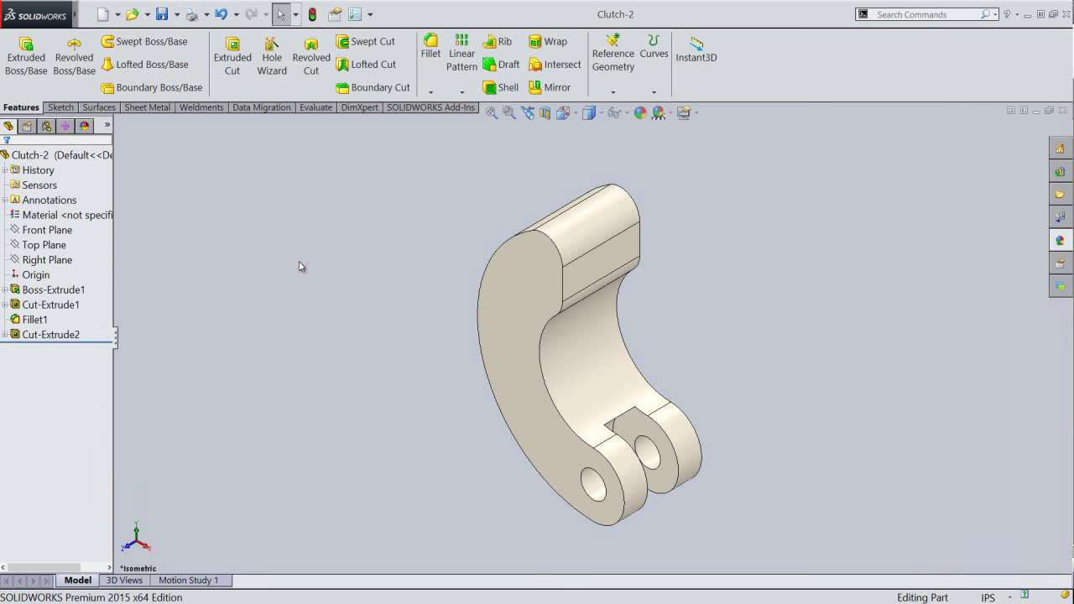
Start a new sketch on the Front Plane, briefly toggling the section view.
{"action": "left_click", "coordinate": [54, 231]}
{"action": "left_click", "coordinate": [52, 231]}
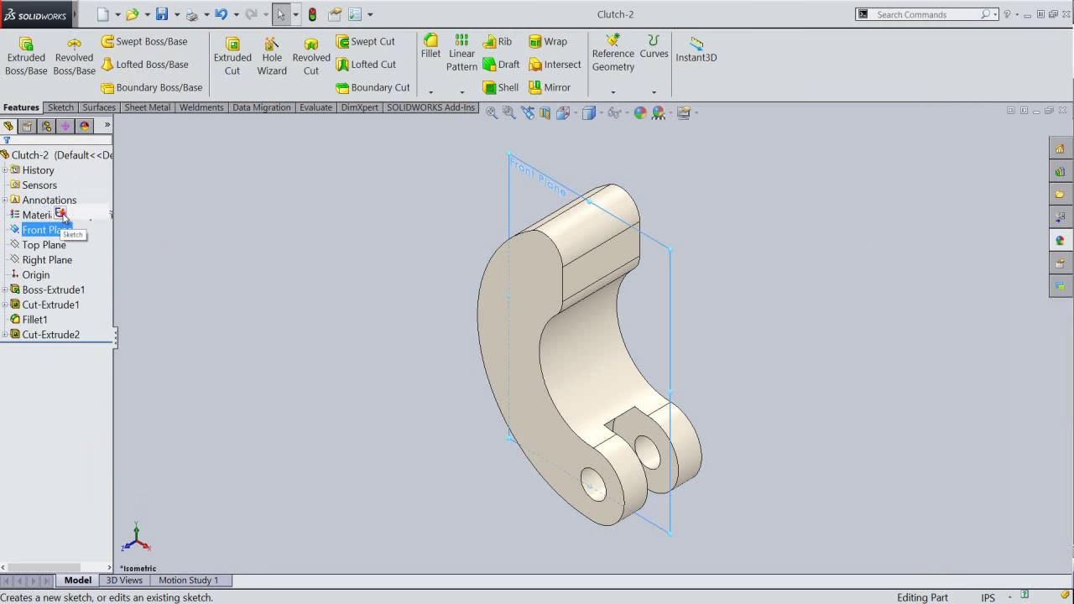
{"action": "left_click", "coordinate": [61, 213]}
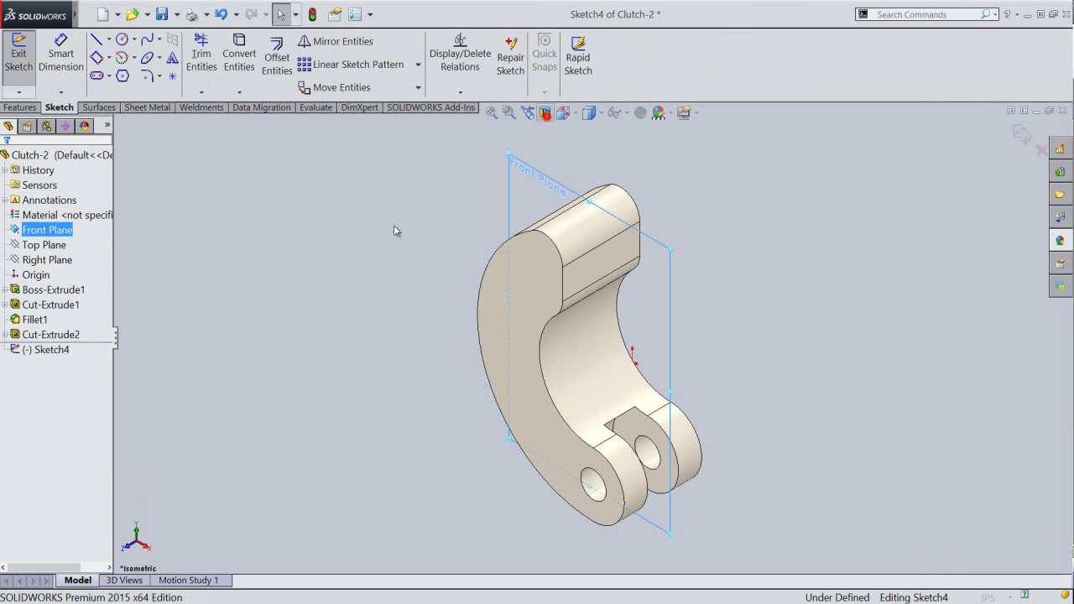
{"action": "left_click", "coordinate": [545, 115]}
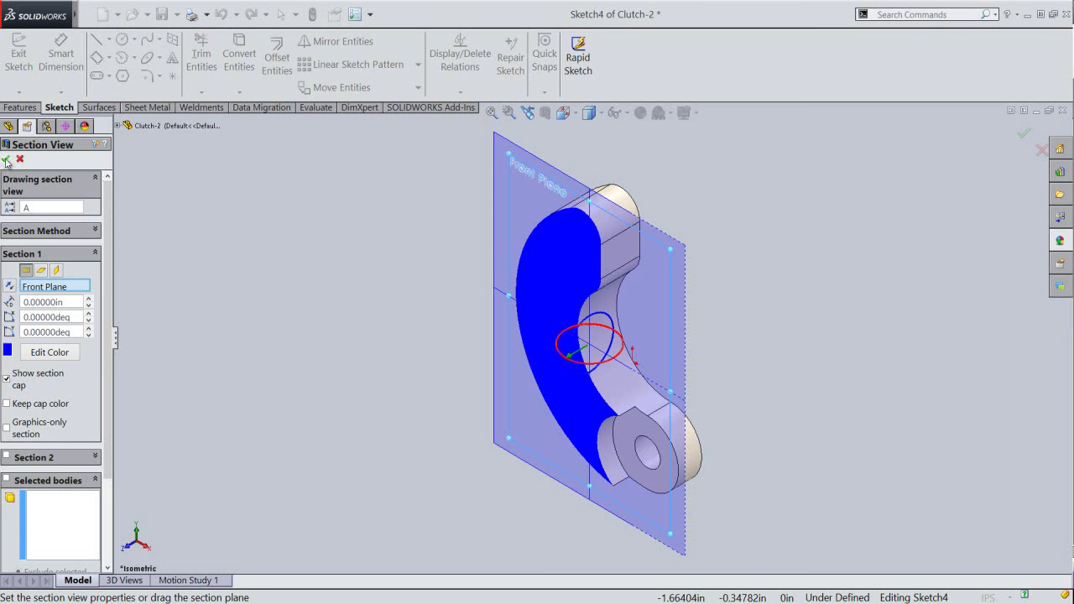
{"action": "left_click", "coordinate": [6, 159]}
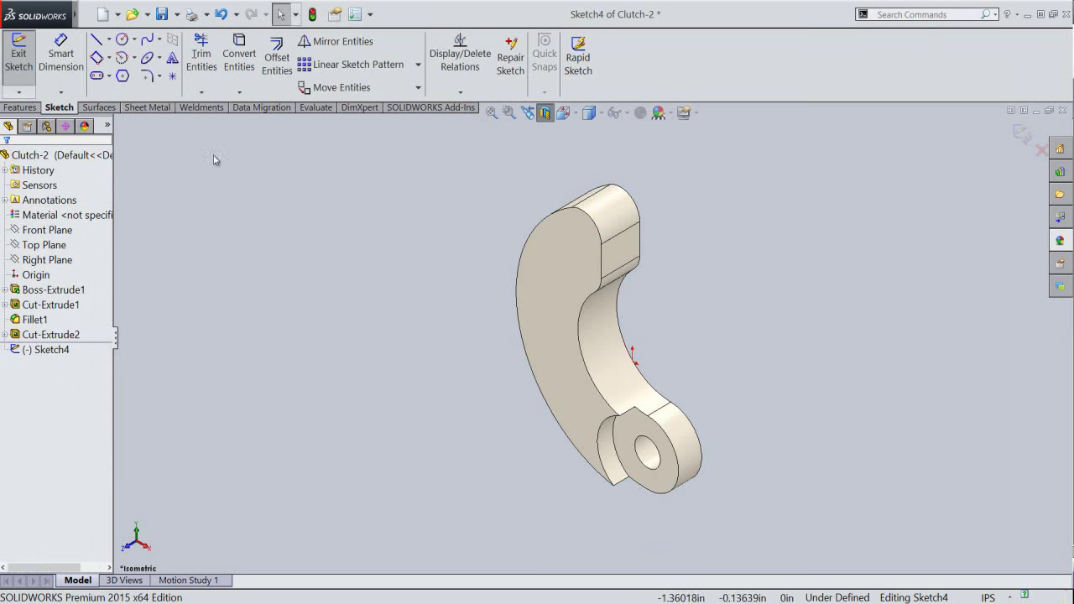
Create intersection curves where Clutch-2 meets the Front Plane.
{"action": "left_click", "coordinate": [239, 92]}
{"action": "left_click", "coordinate": [249, 127]}
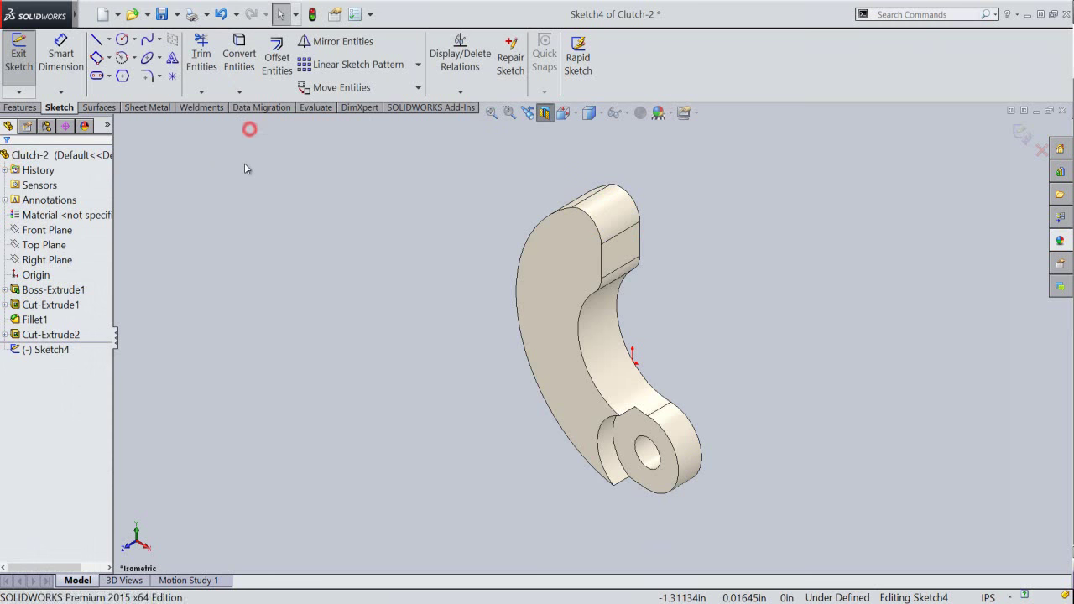
{"action": "left_click", "coordinate": [200, 125]}
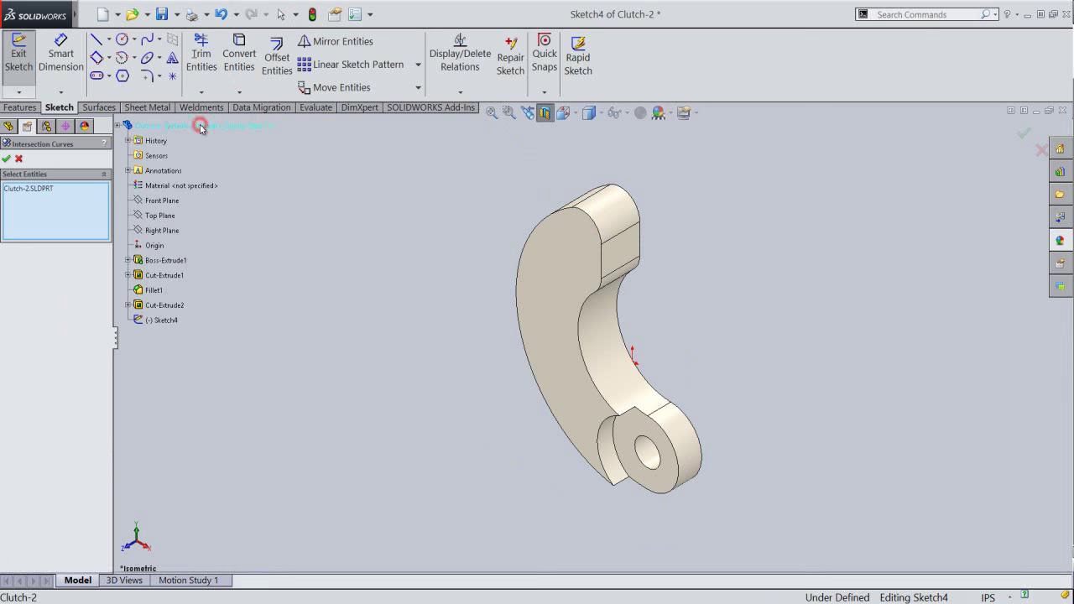
{"action": "left_click", "coordinate": [6, 159]}
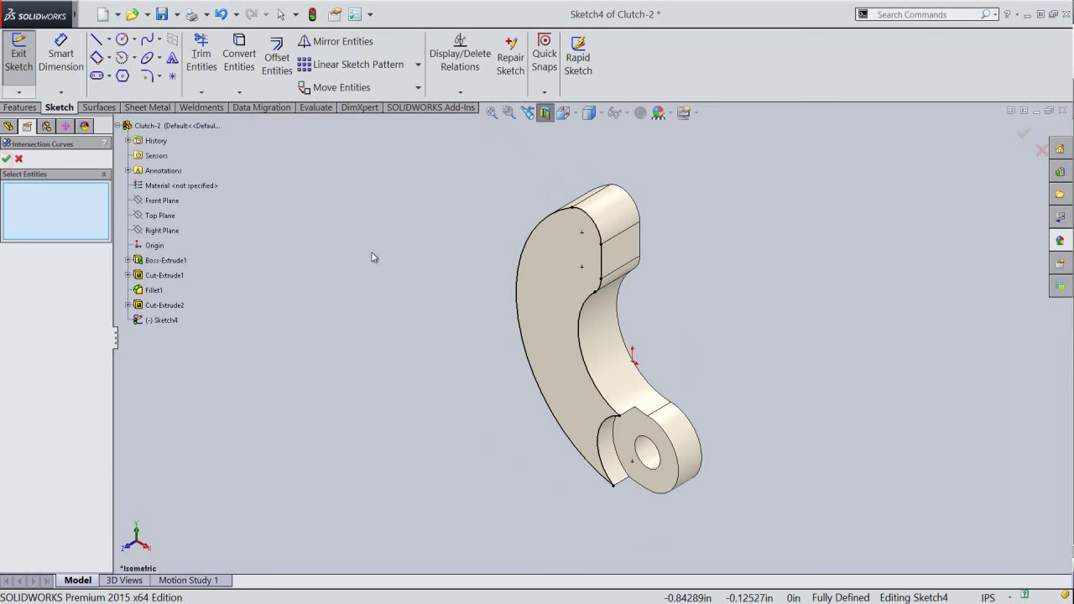
{"action": "key", "text": "Escape"}
{"action": "left_click", "coordinate": [231, 227]}
{"action": "left_click", "coordinate": [212, 224]}
Convert the lug hole's edge into a sketch circle and box-select the sketch curves.
{"action": "left_click", "coordinate": [238, 67]}
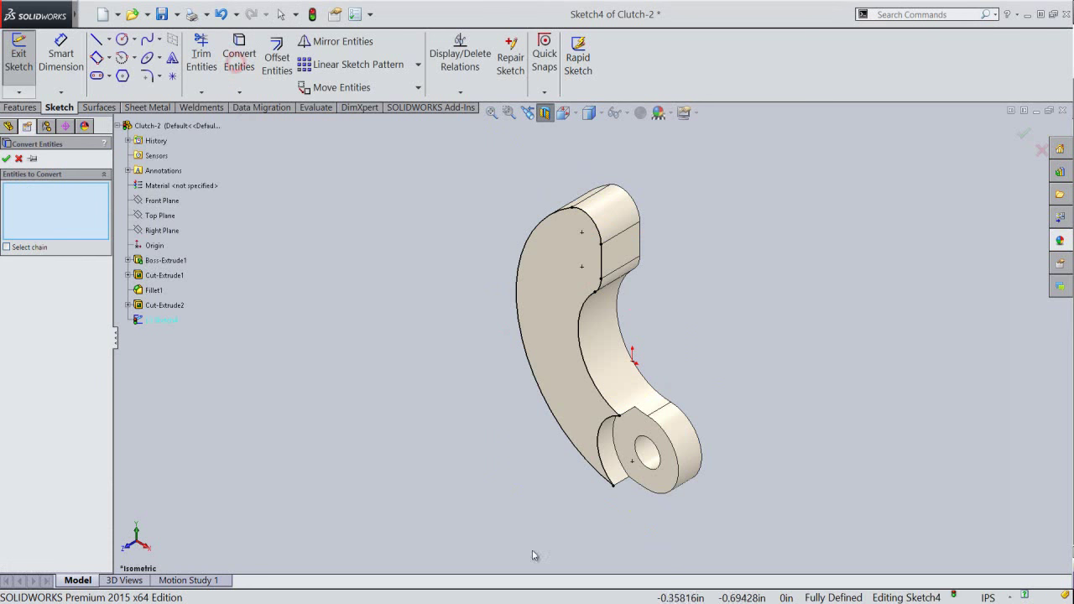
{"action": "left_click", "coordinate": [652, 470]}
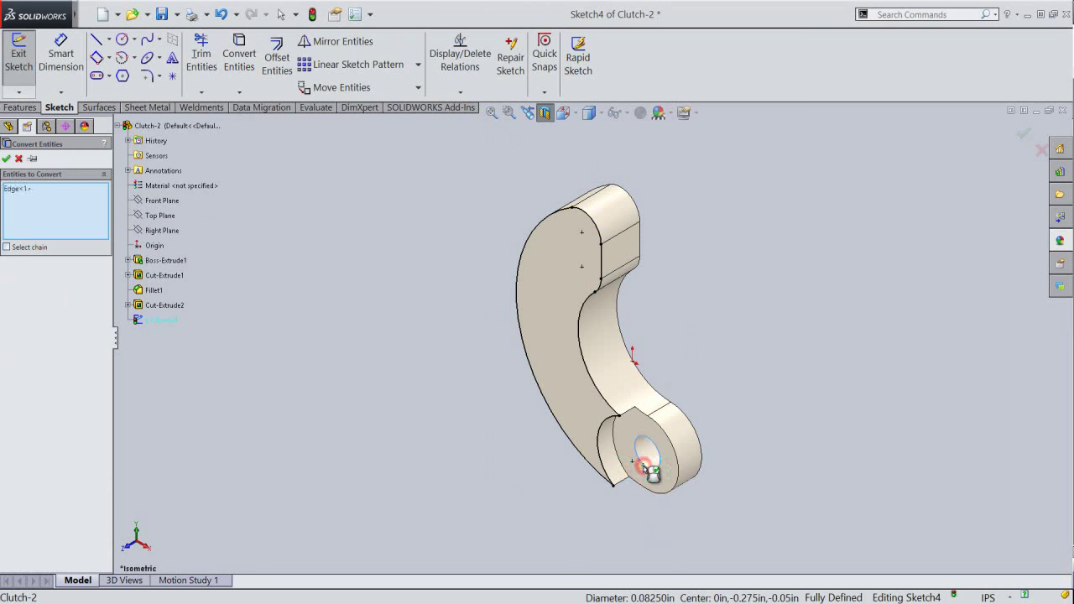
{"action": "left_click", "coordinate": [363, 383]}
{"action": "left_click_drag", "start_coordinate": [440, 155], "coordinate": [706, 531]}
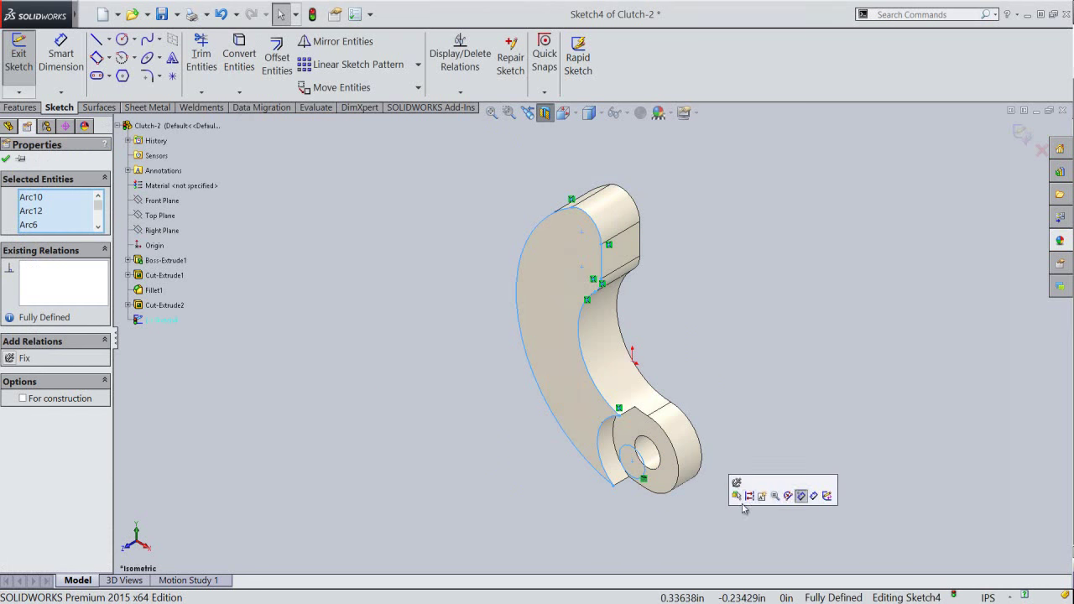
{"action": "left_click", "coordinate": [752, 497]}
{"action": "left_click", "coordinate": [735, 208]}
Draw two origin-centred circles, an outer and an inner, around the curved arm.
{"action": "right_click", "coordinate": [735, 209]}
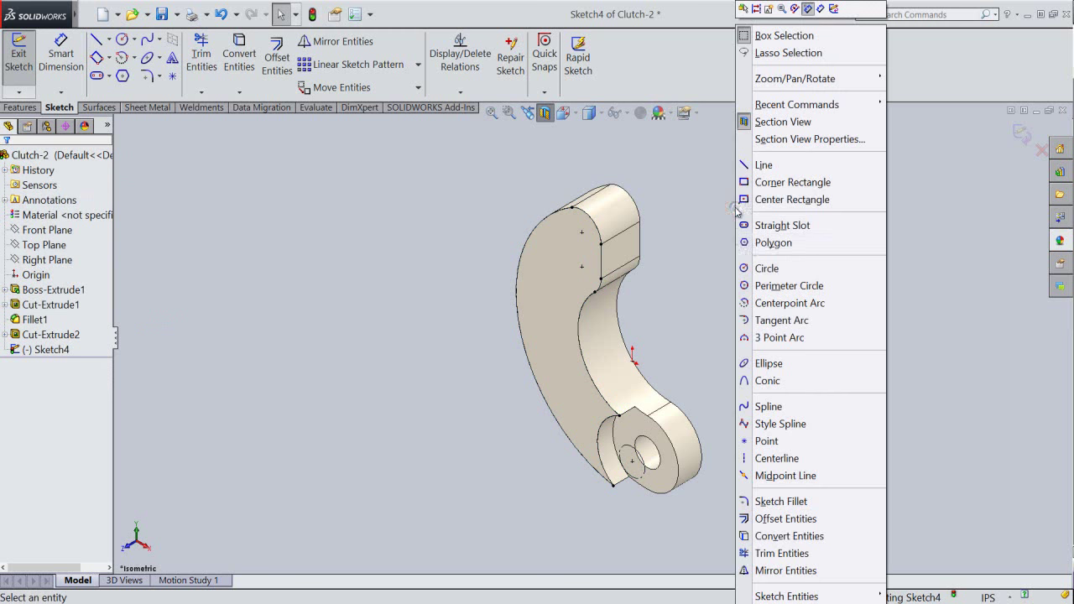
{"action": "left_click", "coordinate": [761, 266]}
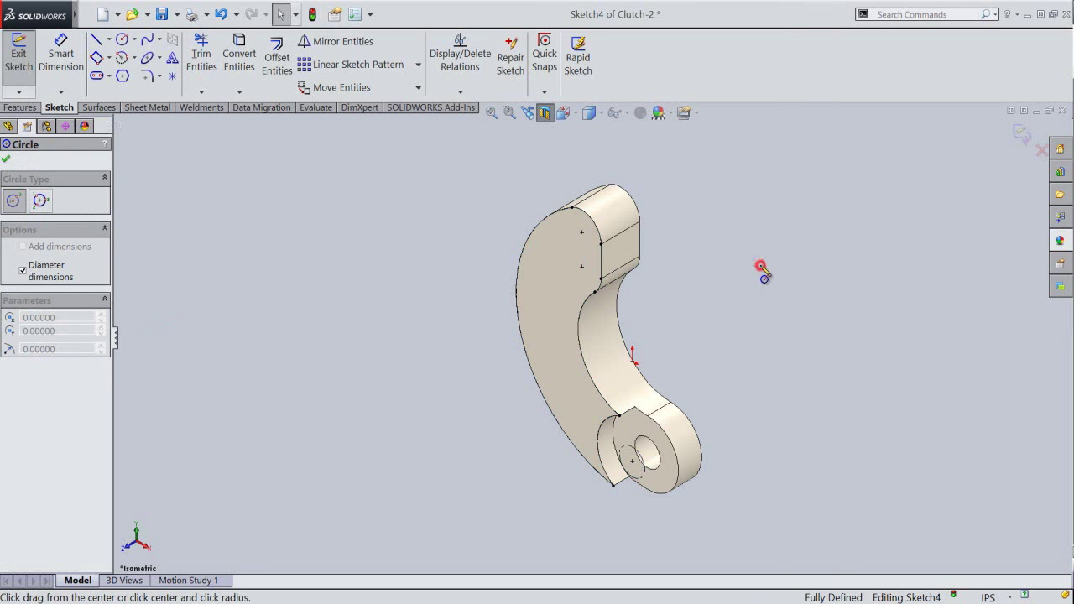
{"action": "left_click", "coordinate": [632, 358]}
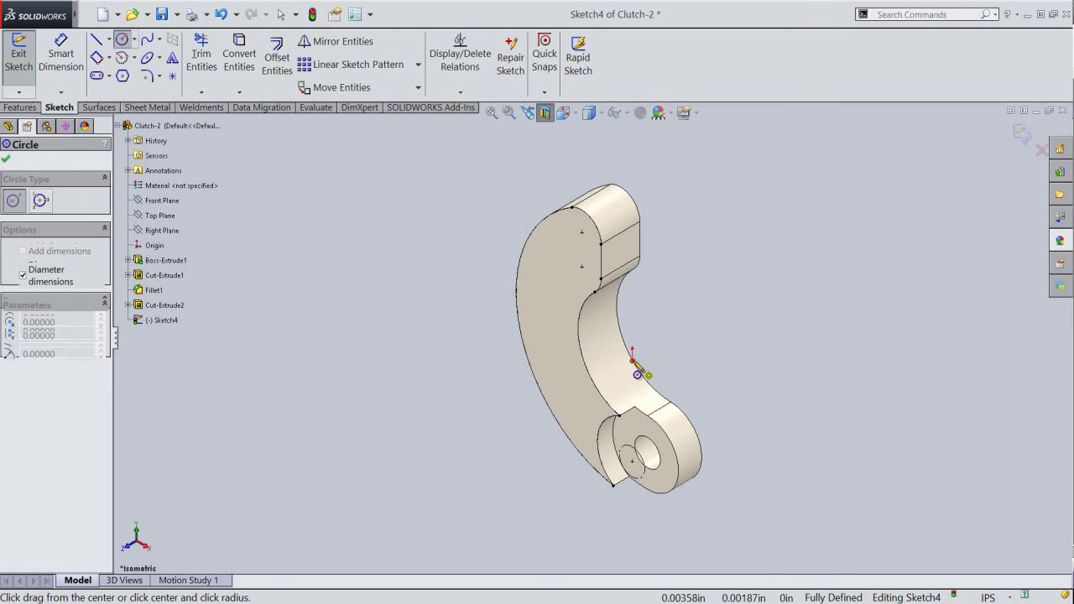
{"action": "left_click", "coordinate": [617, 500]}
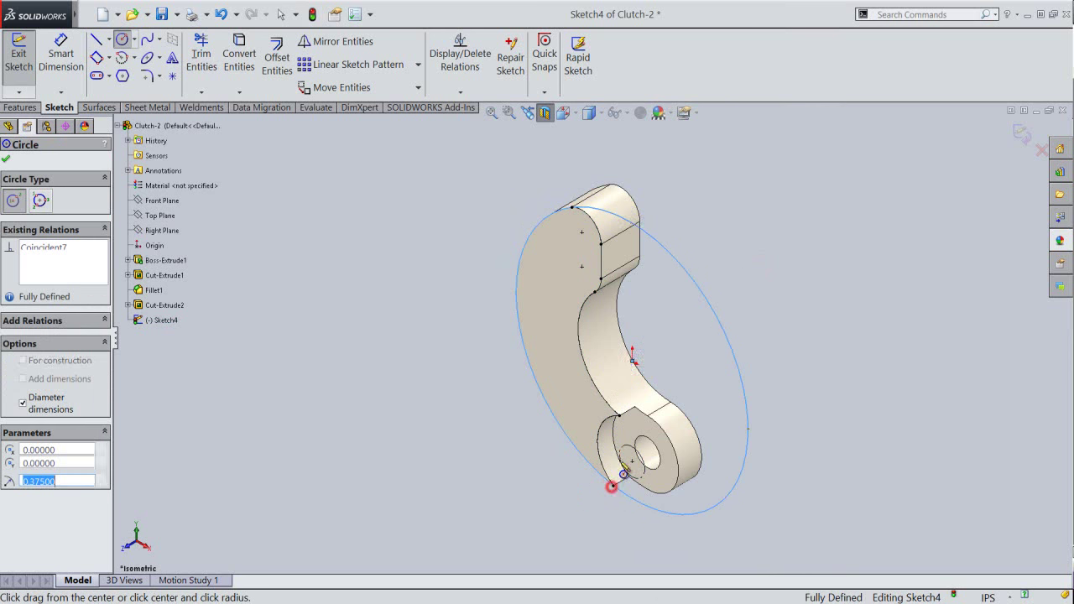
{"action": "left_click", "coordinate": [633, 361]}
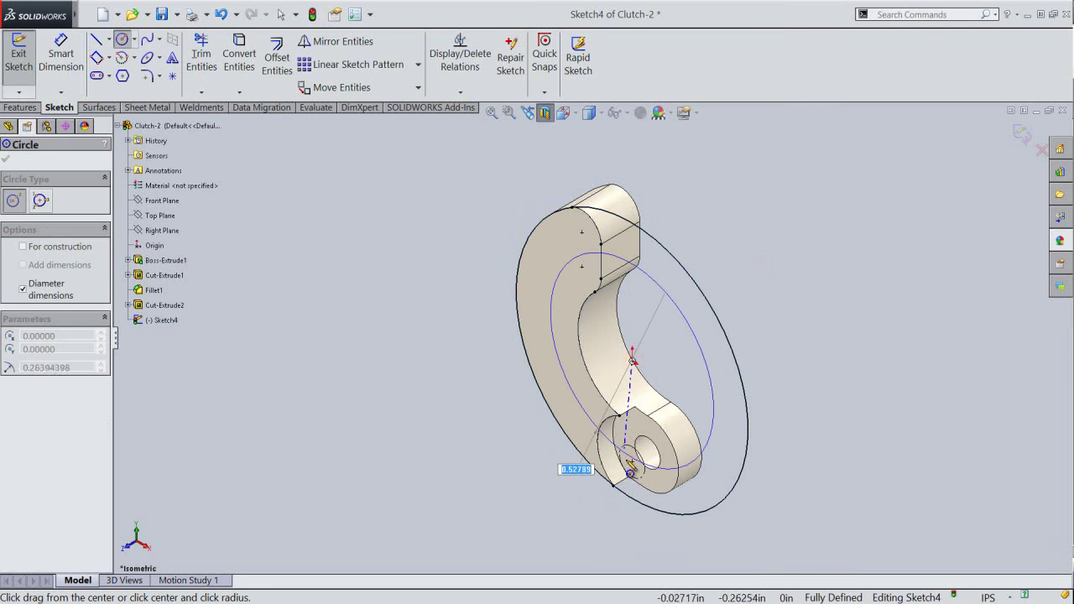
{"action": "left_click", "coordinate": [632, 494]}
{"action": "right_click", "coordinate": [678, 346]}
{"action": "left_click", "coordinate": [705, 377]}
Make the inner circle tangent to the small lower circle, then exit the sketch.
{"action": "scroll", "coordinate": [613, 491], "scroll_direction": "down", "scroll_amount": 3}
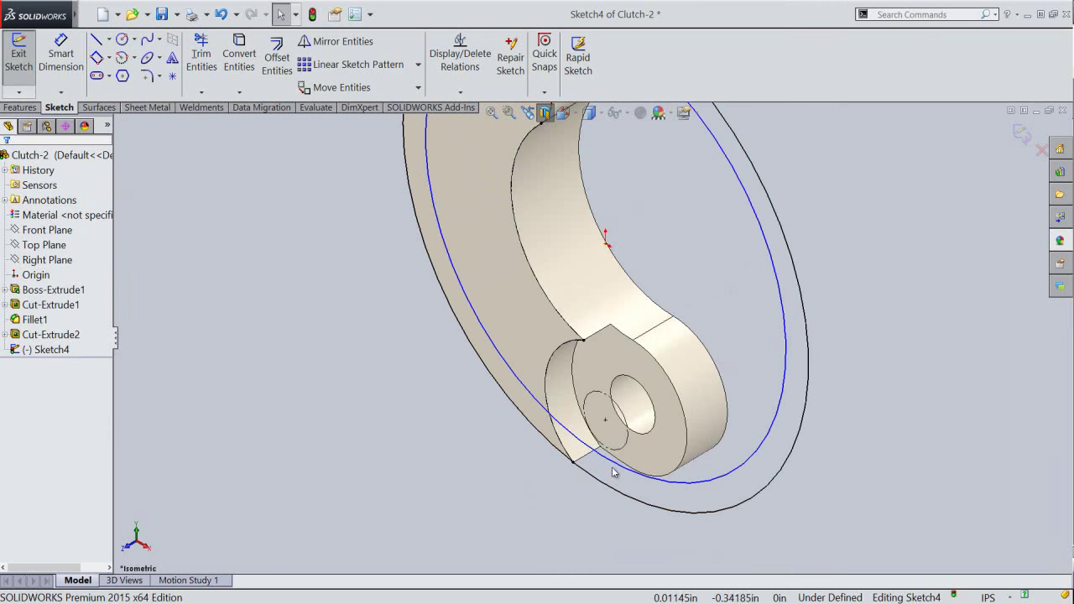
{"action": "left_click", "coordinate": [614, 464]}
{"action": "scroll", "coordinate": [615, 467], "scroll_direction": "down", "scroll_amount": 2}
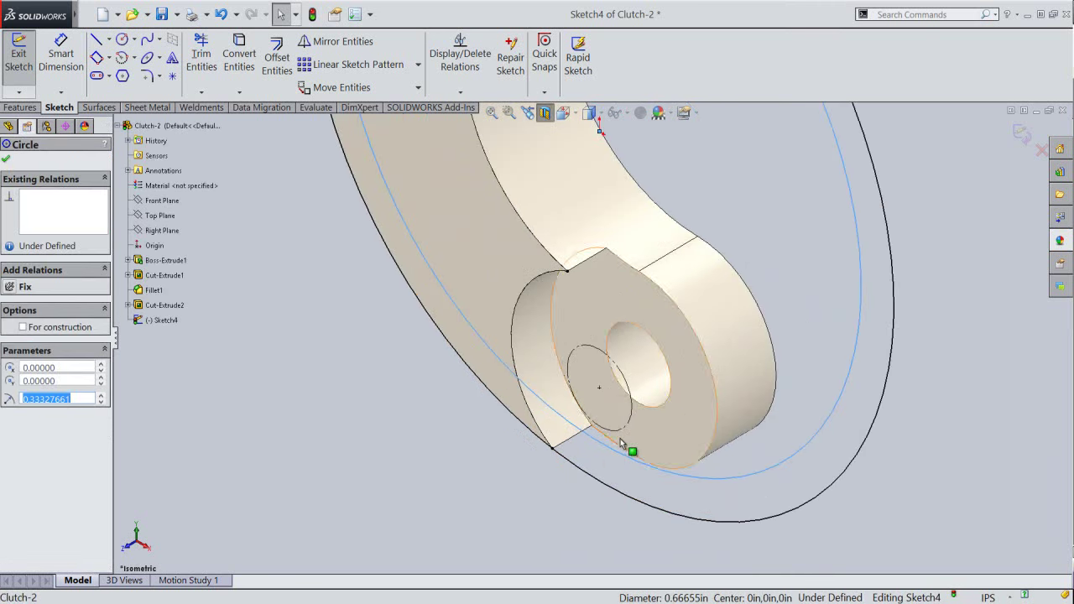
{"action": "left_click", "coordinate": [620, 433], "text": "ctrl"}
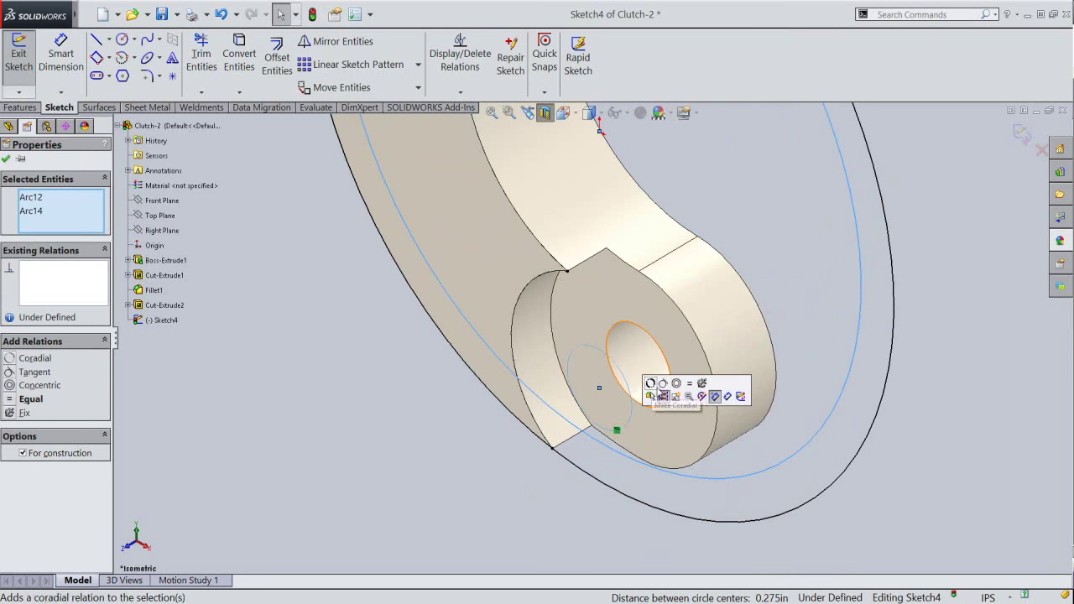
{"action": "left_click", "coordinate": [663, 383]}
{"action": "left_click", "coordinate": [518, 522]}
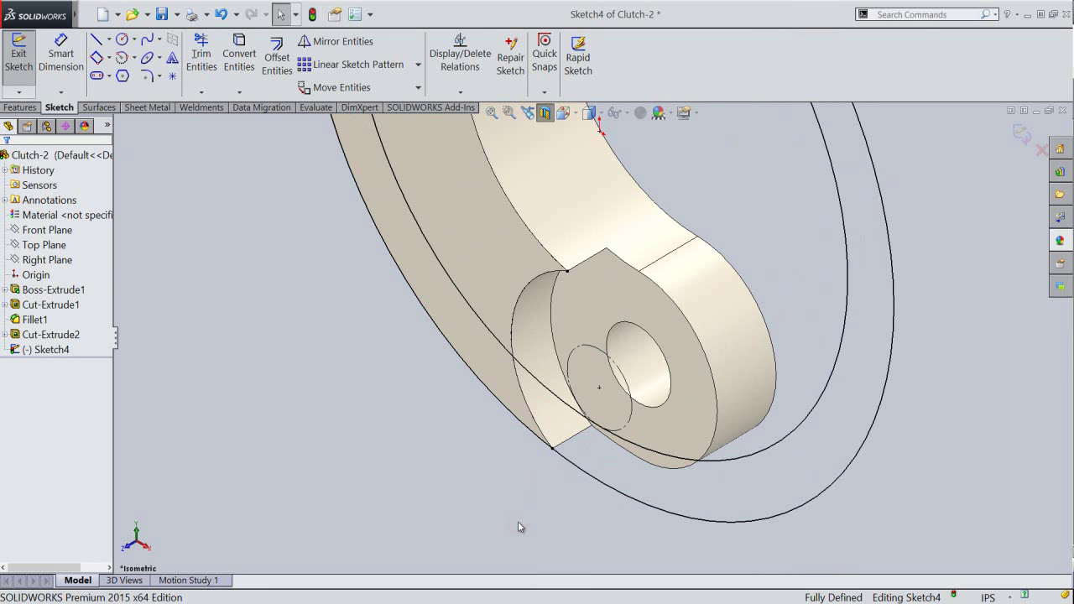
{"action": "left_click", "coordinate": [1026, 136]}
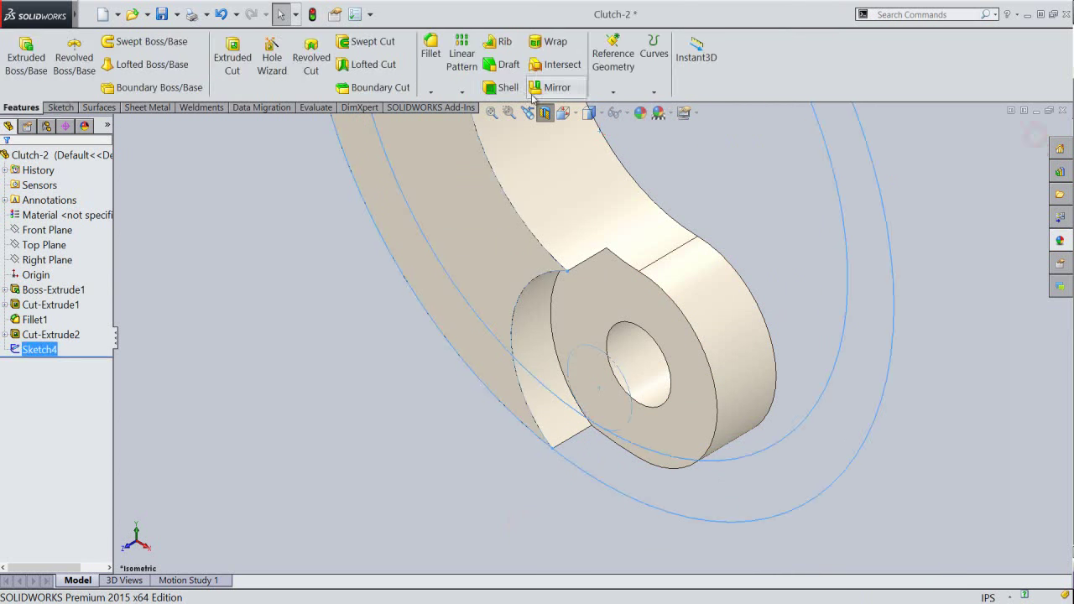
{"action": "left_click", "coordinate": [492, 112]}
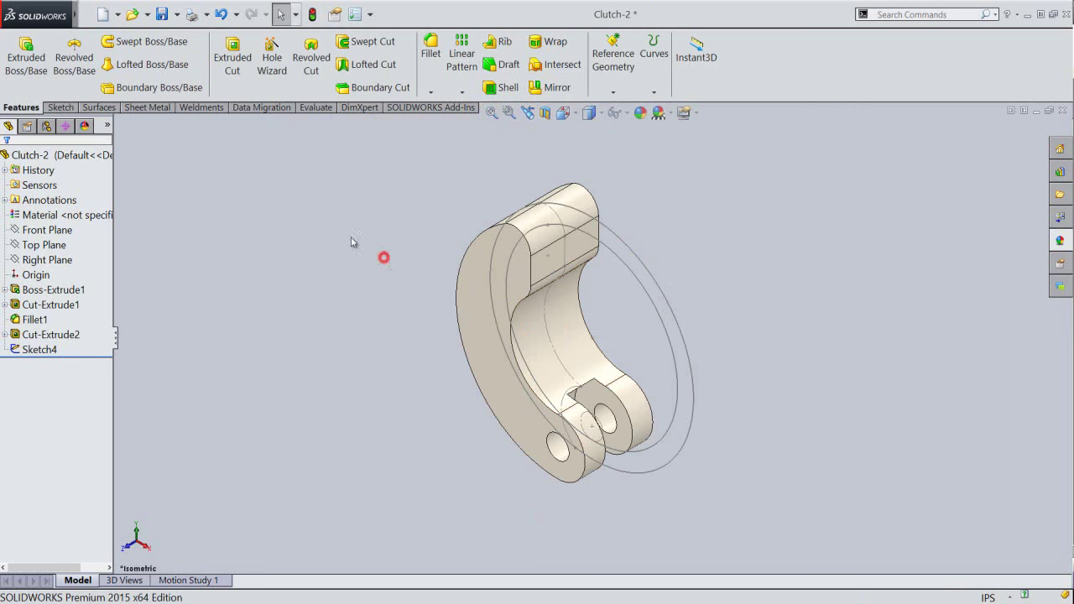
{"action": "left_click", "coordinate": [233, 57]}
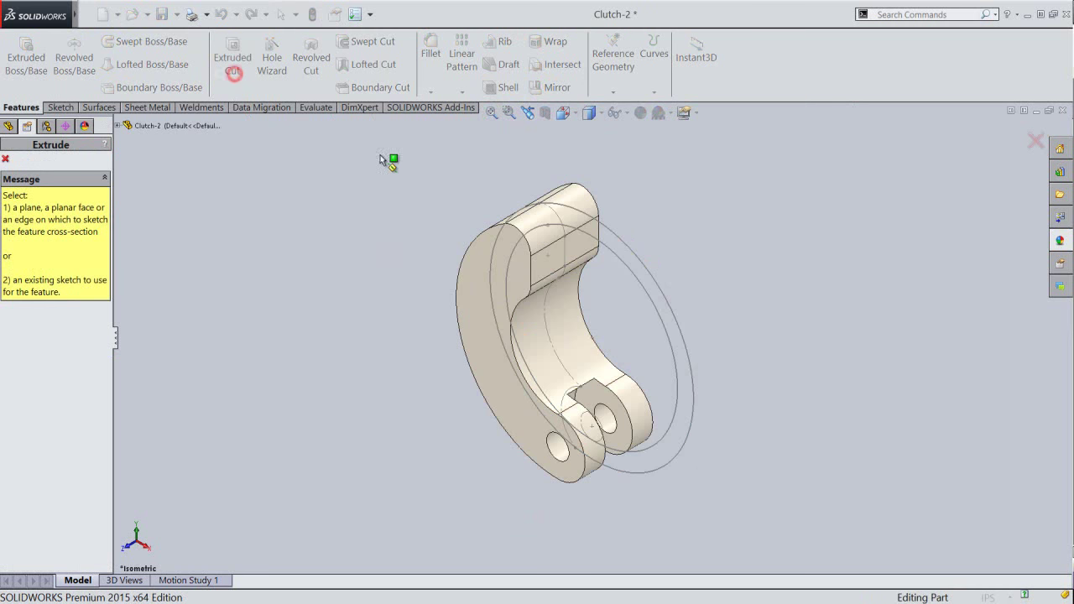
Cut the ring region between Sketch4's two circles Mid Plane at 0.1 in.
{"action": "left_click", "coordinate": [618, 238]}
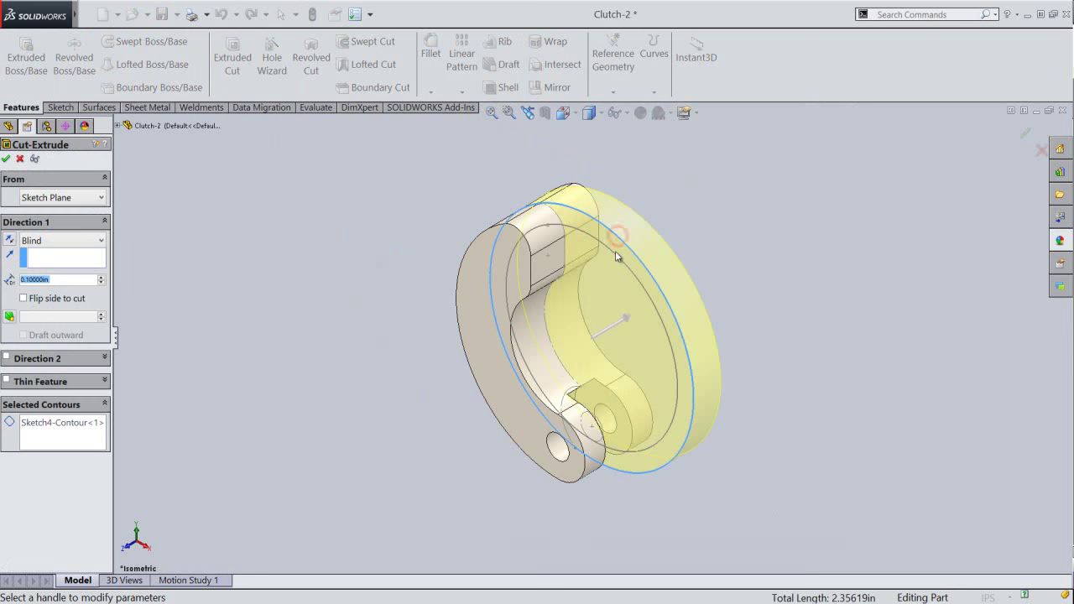
{"action": "left_click", "coordinate": [84, 423]}
{"action": "right_click", "coordinate": [82, 424]}
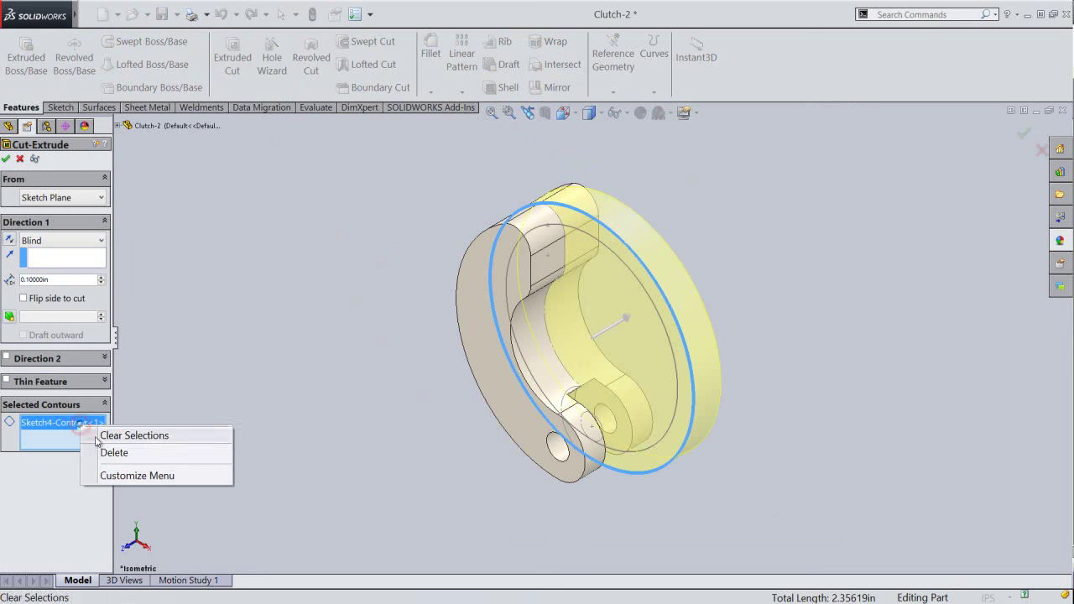
{"action": "left_click", "coordinate": [124, 435]}
{"action": "left_click", "coordinate": [621, 243]}
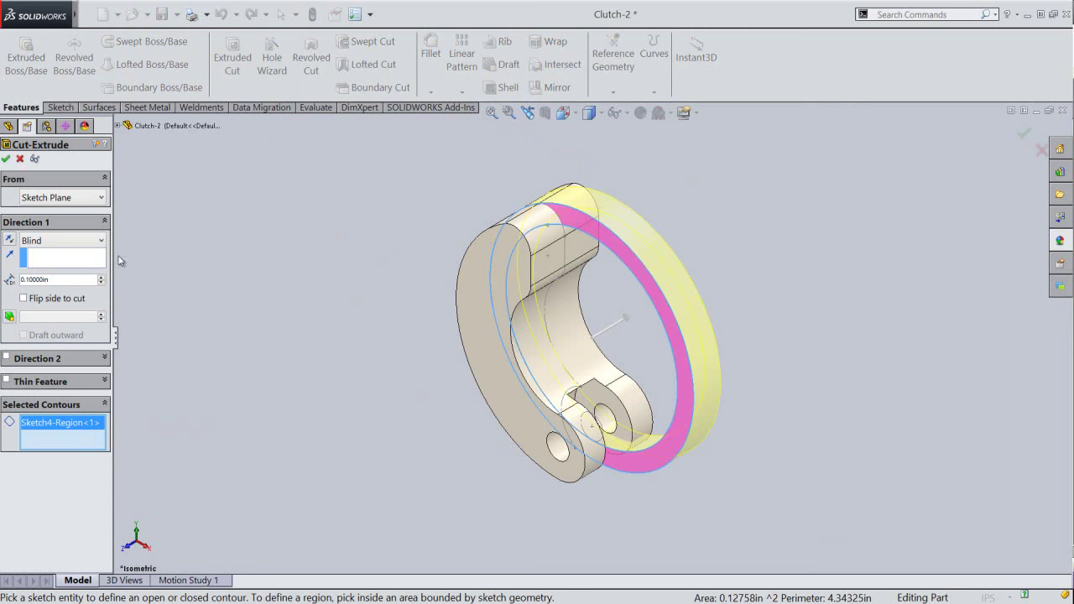
{"action": "left_click", "coordinate": [83, 241]}
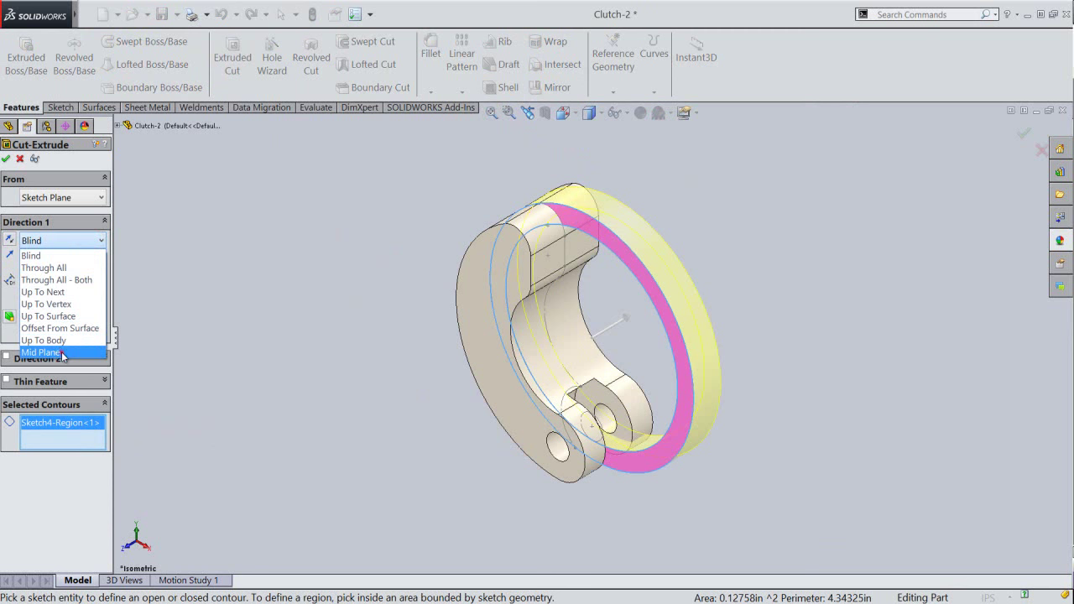
{"action": "left_click", "coordinate": [63, 352]}
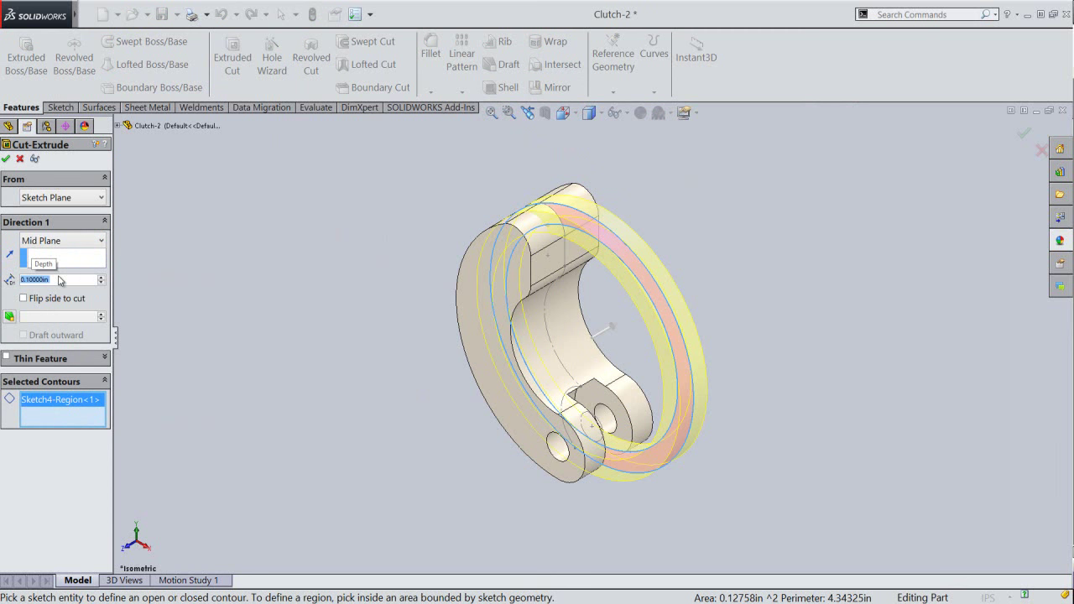
{"action": "left_click", "coordinate": [6, 159]}
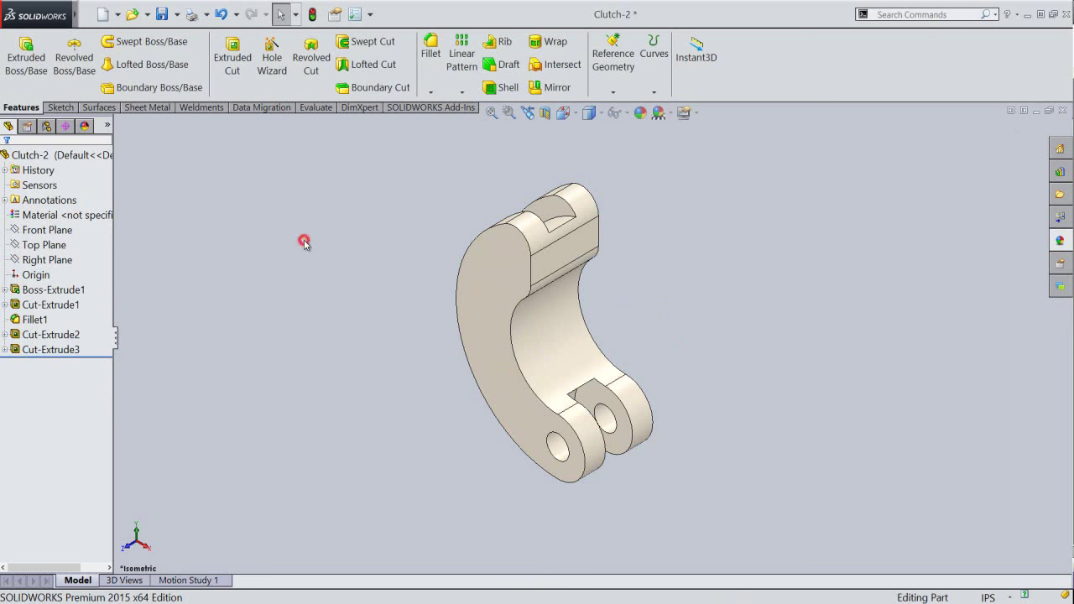
Save, then fillet the edge between the two lugs with a 0.015 in radius.
{"action": "left_click", "coordinate": [163, 14]}
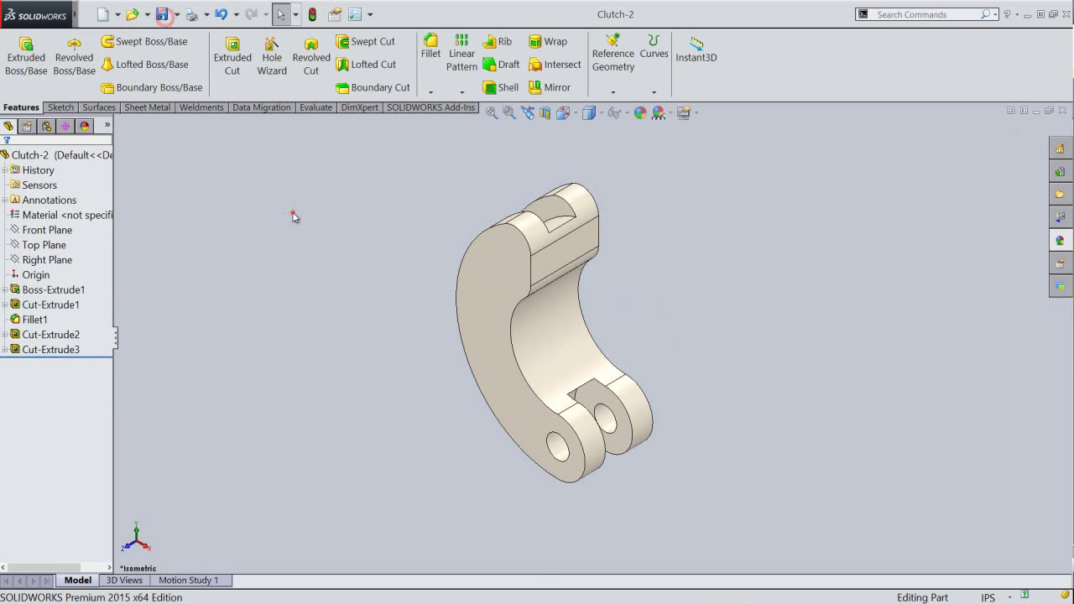
{"action": "left_click", "coordinate": [430, 50]}
{"action": "middle_click_drag", "start_coordinate": [501, 526], "coordinate": [463, 289]}
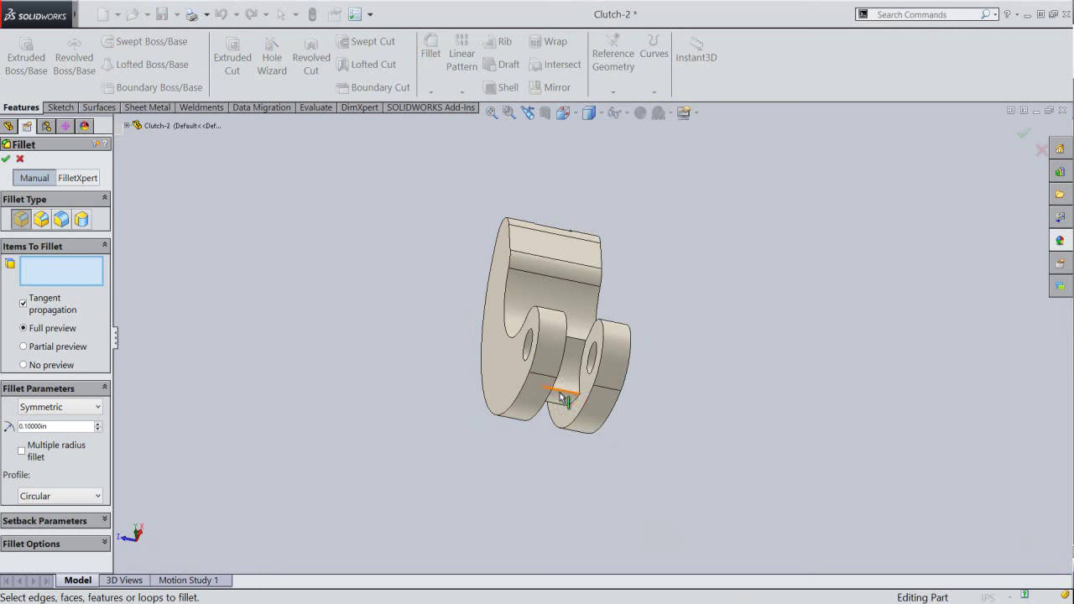
{"action": "left_click", "coordinate": [563, 395]}
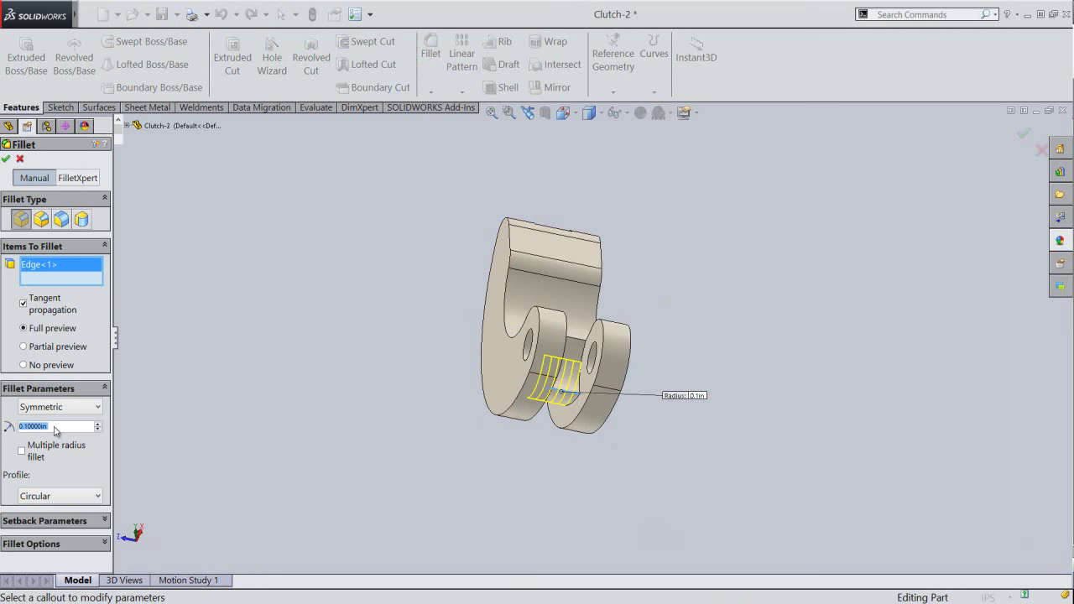
{"action": "type", "text": "0.015"}
{"action": "key", "text": "Return"}
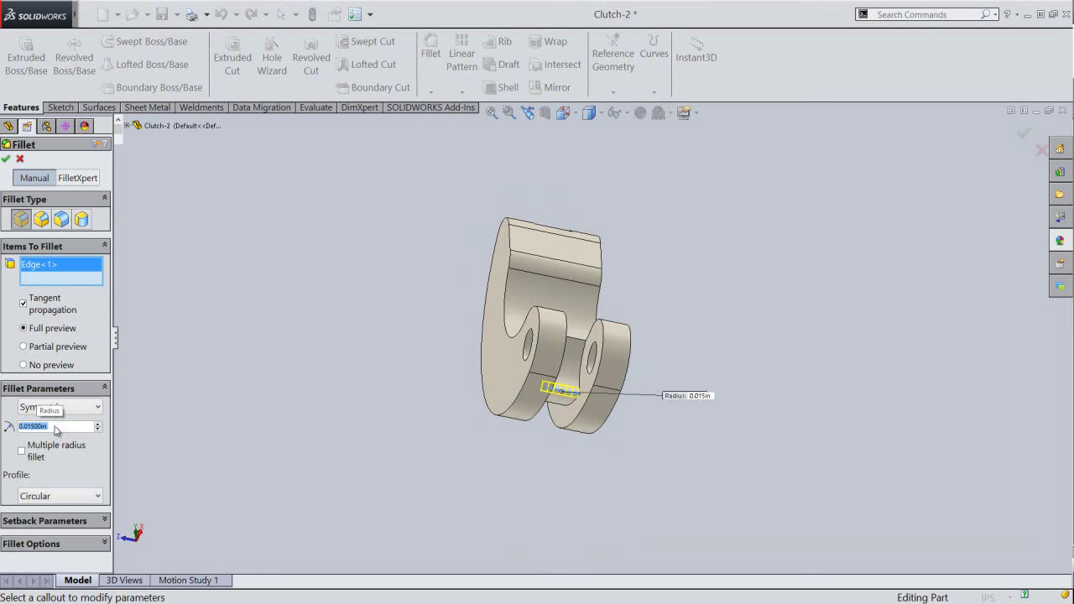
{"action": "left_click", "coordinate": [249, 290]}
{"action": "left_click", "coordinate": [529, 112]}
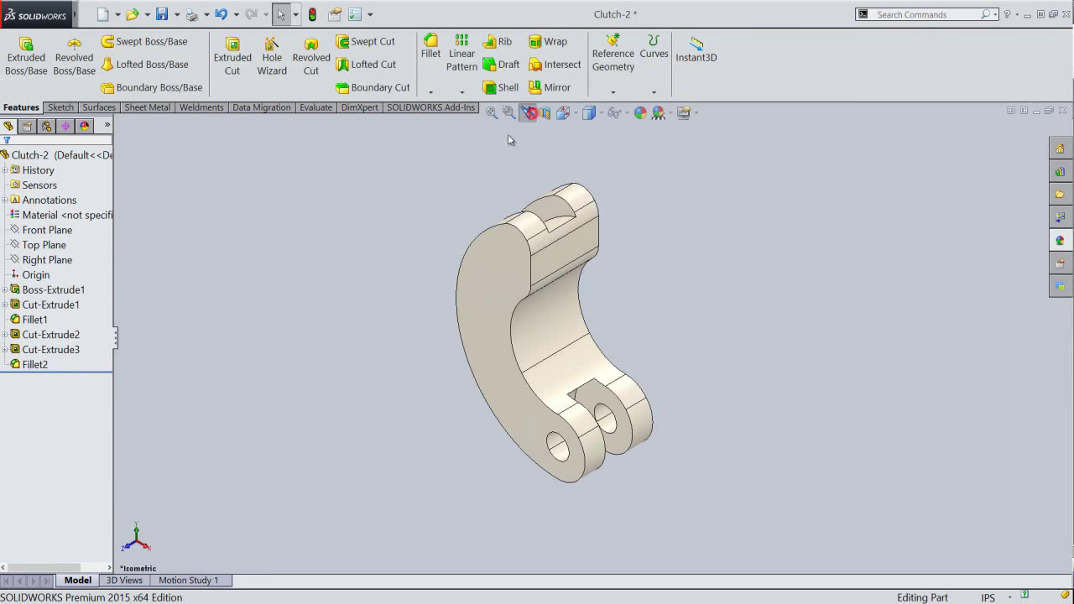
Fillet the curved outer, inner and top arc edges with a 0.005 in radius.
{"action": "left_click", "coordinate": [430, 52]}
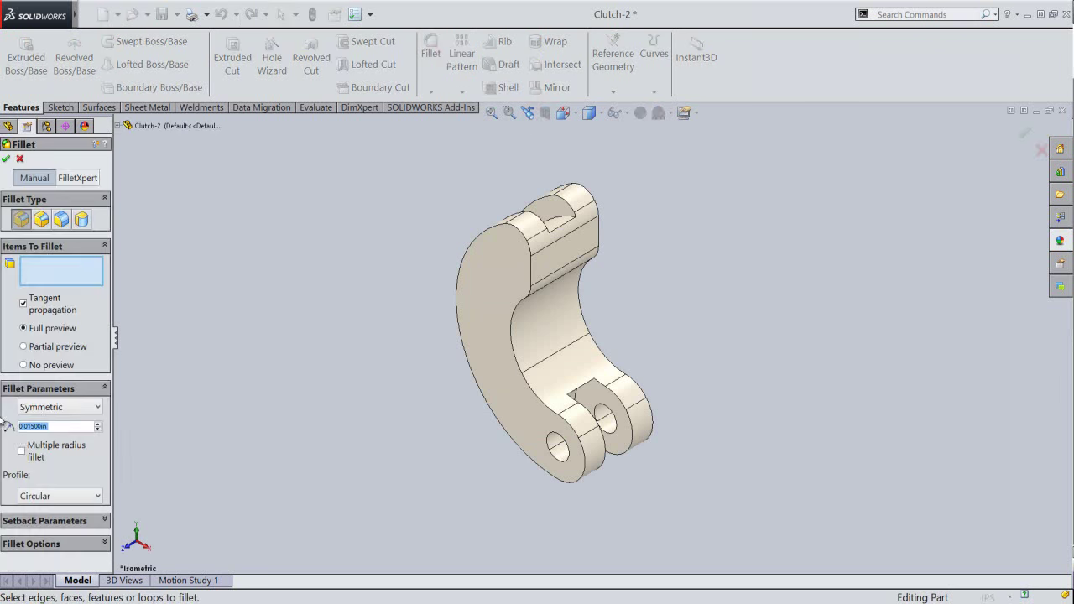
{"action": "type", "text": ".005"}
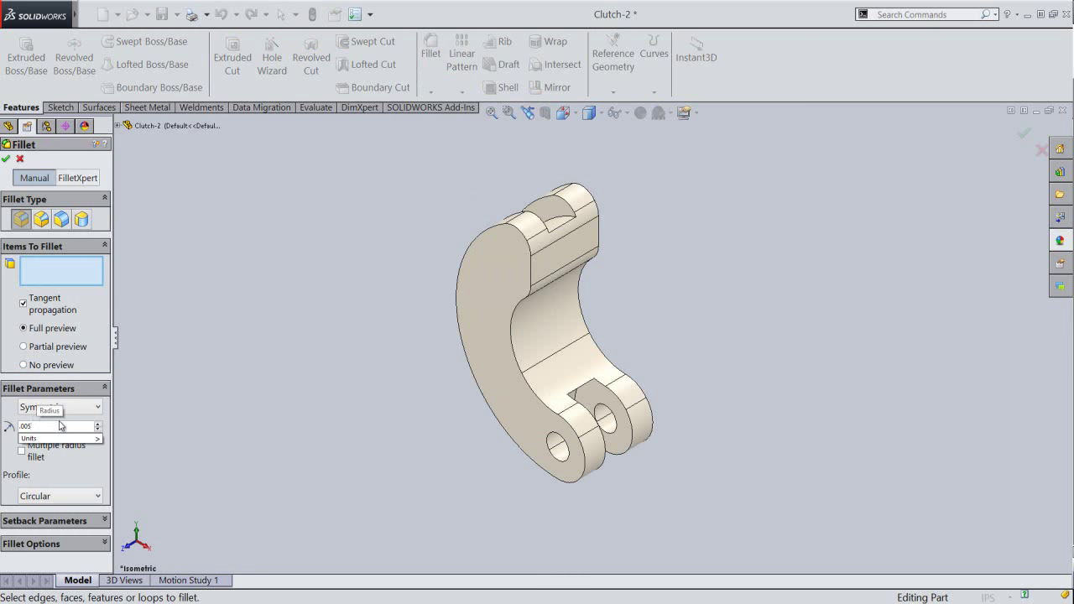
{"action": "key", "text": "Return"}
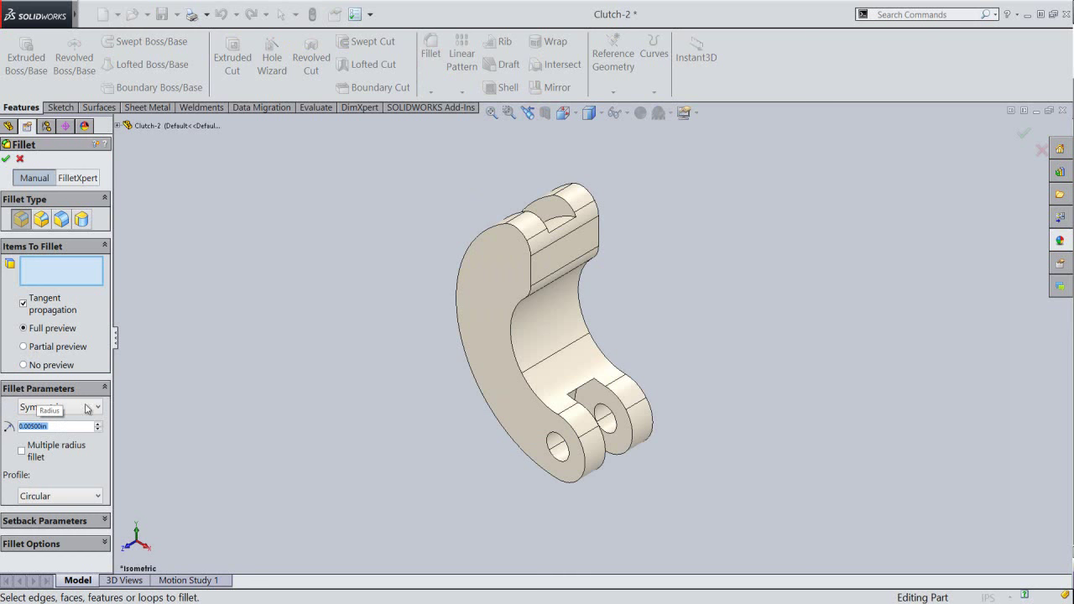
{"action": "left_click", "coordinate": [463, 261]}
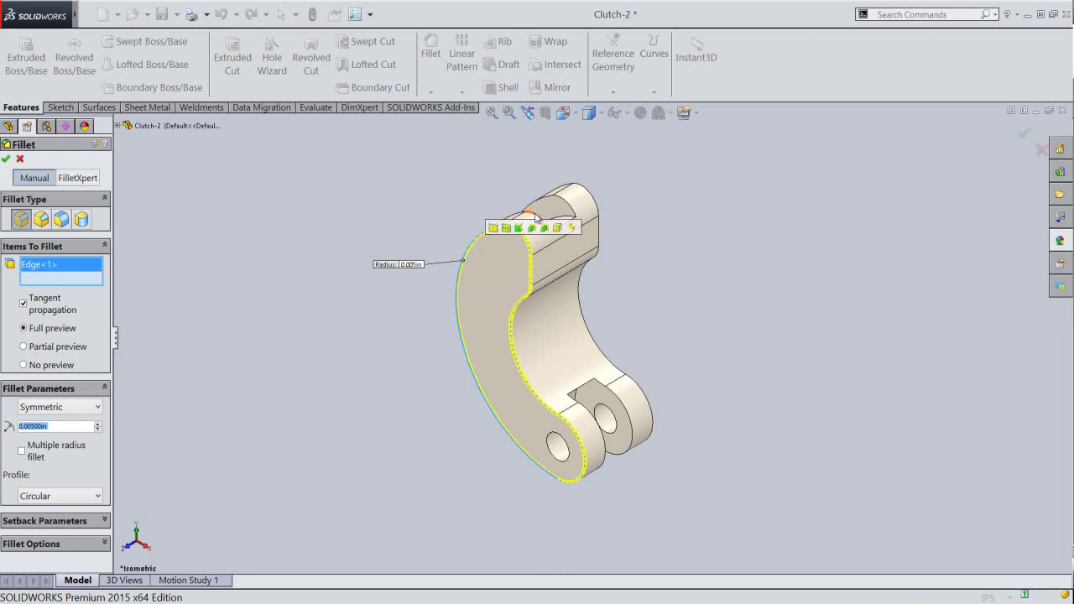
{"action": "left_click", "coordinate": [568, 204]}
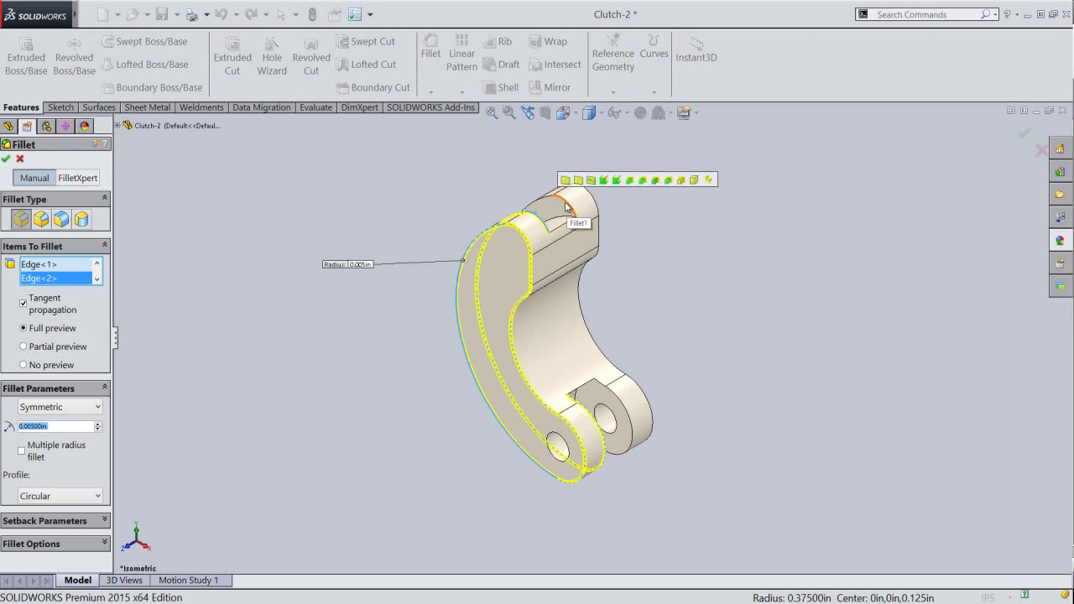
{"action": "left_click", "coordinate": [590, 211]}
{"action": "left_click", "coordinate": [594, 203]}
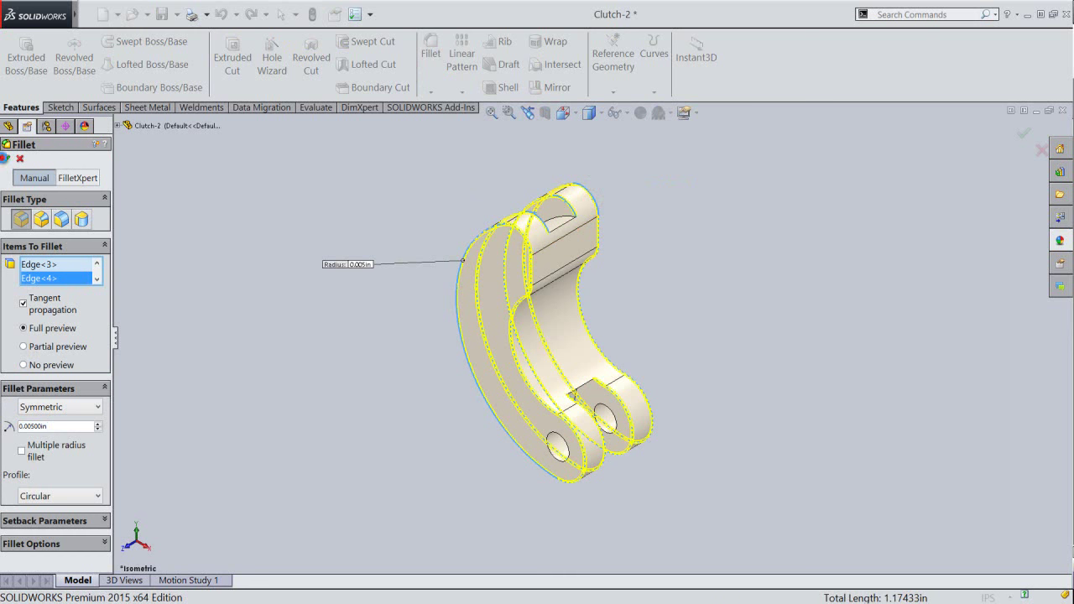
{"action": "right_click", "coordinate": [286, 281]}
{"action": "middle_click_drag", "start_coordinate": [502, 290], "coordinate": [683, 307]}
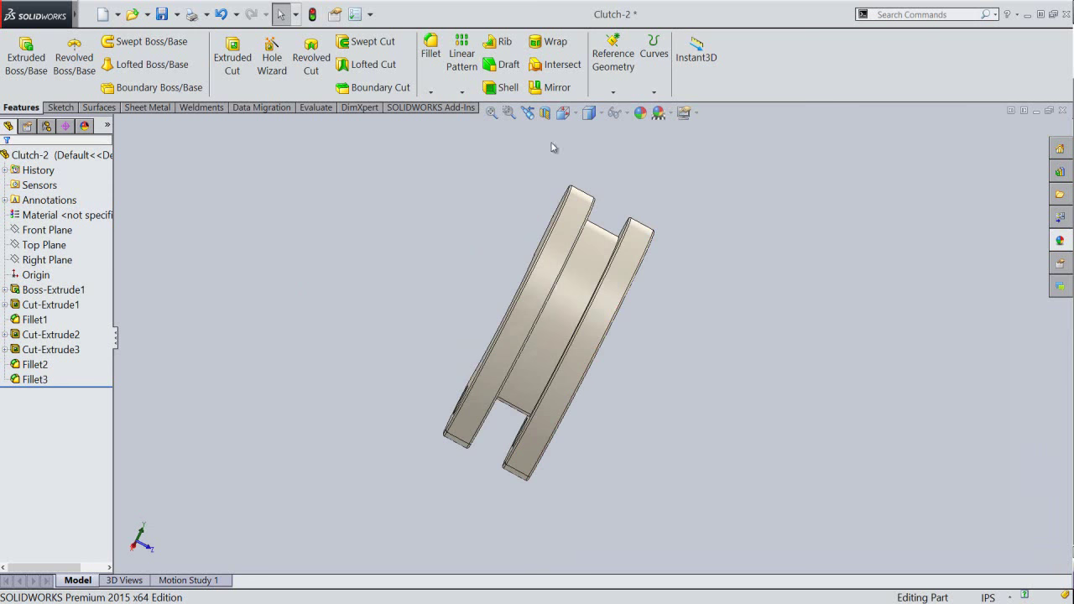
Return to the isometric view, save the part and collapse the feature tree.
{"action": "left_click", "coordinate": [528, 113]}
{"action": "left_click", "coordinate": [491, 113]}
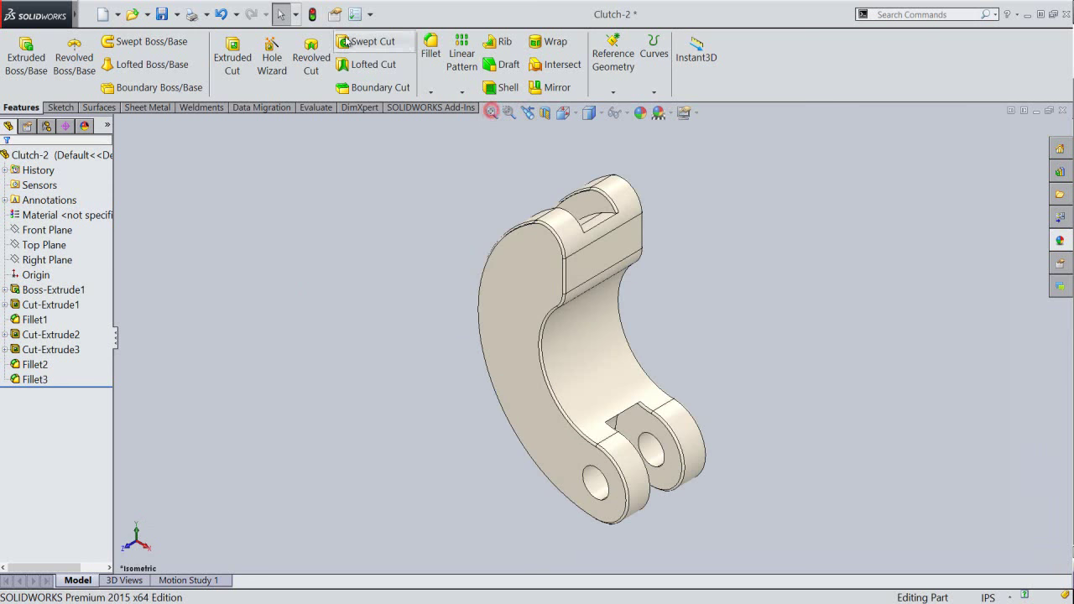
{"action": "left_click", "coordinate": [158, 14]}
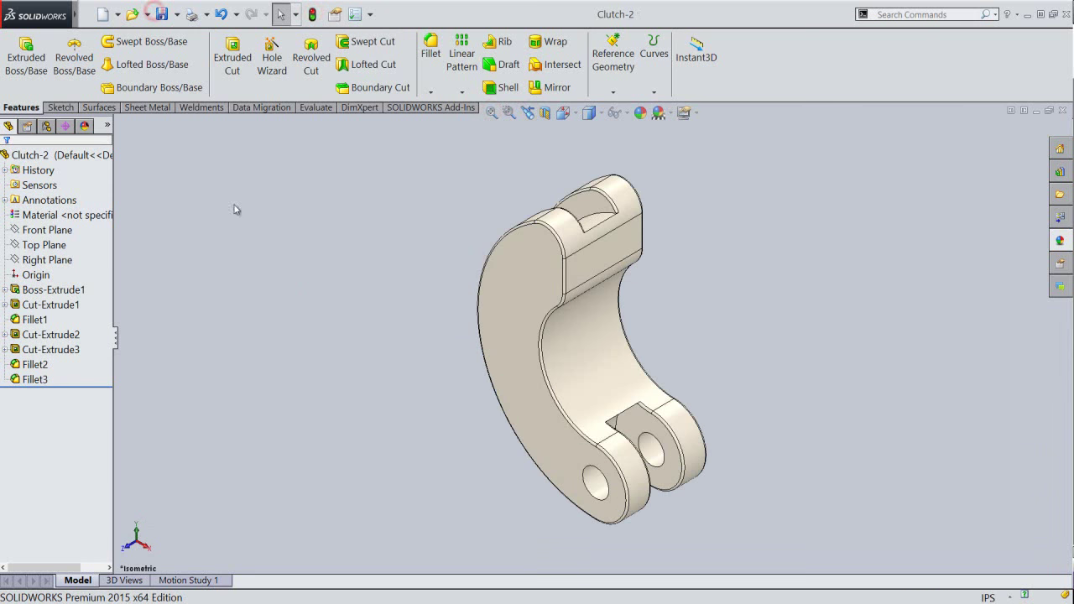
{"action": "left_click", "coordinate": [112, 339]}
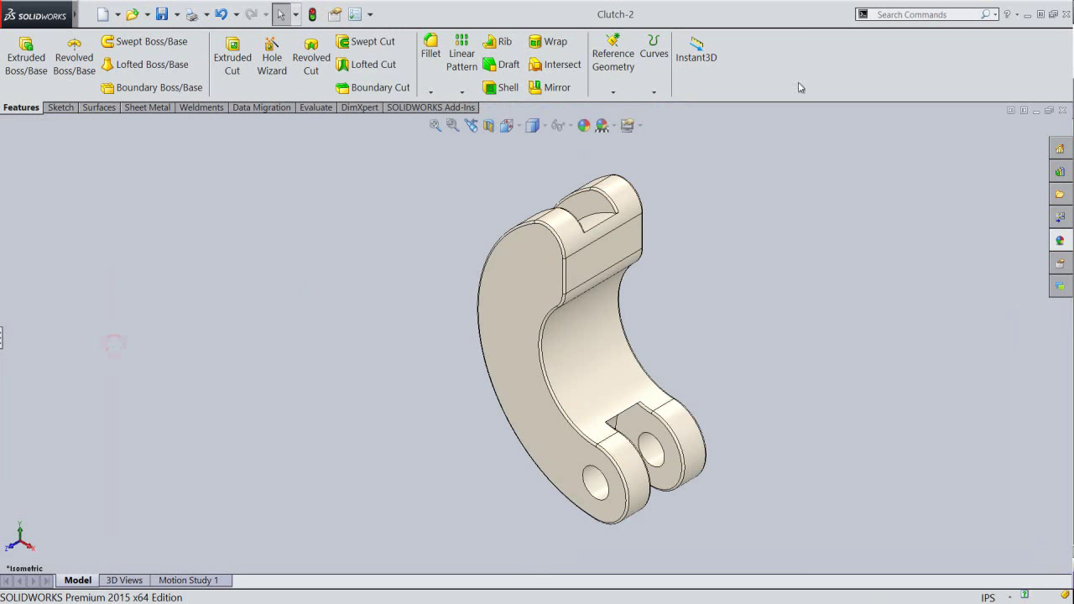
Show commands as small icons without text and hide the task pane and heads-up view toolbar.
{"action": "right_click", "coordinate": [797, 109]}
{"action": "left_click", "coordinate": [814, 38]}
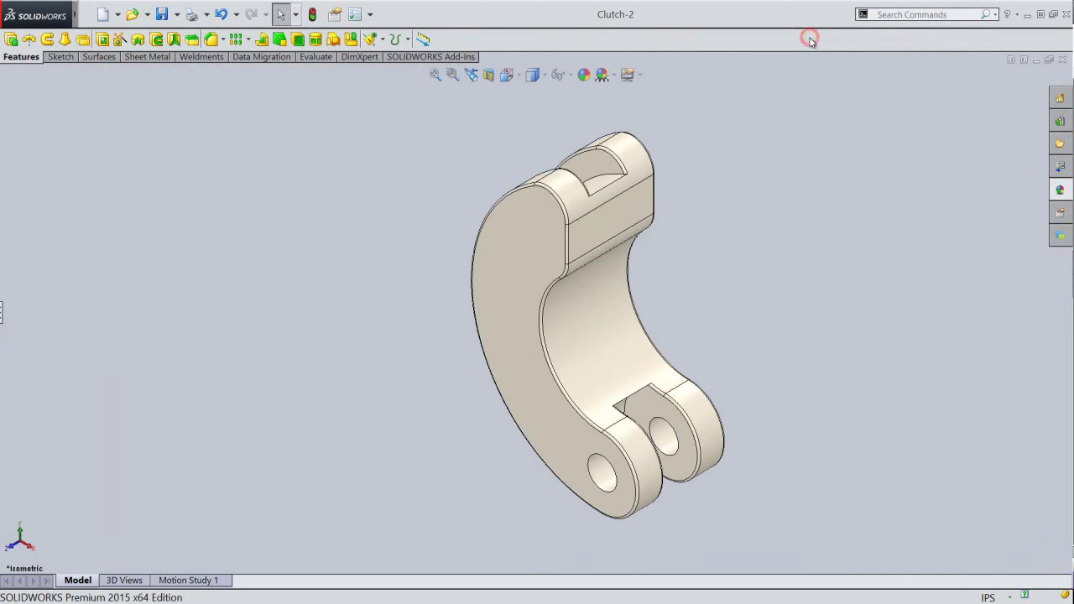
{"action": "right_click", "coordinate": [811, 35]}
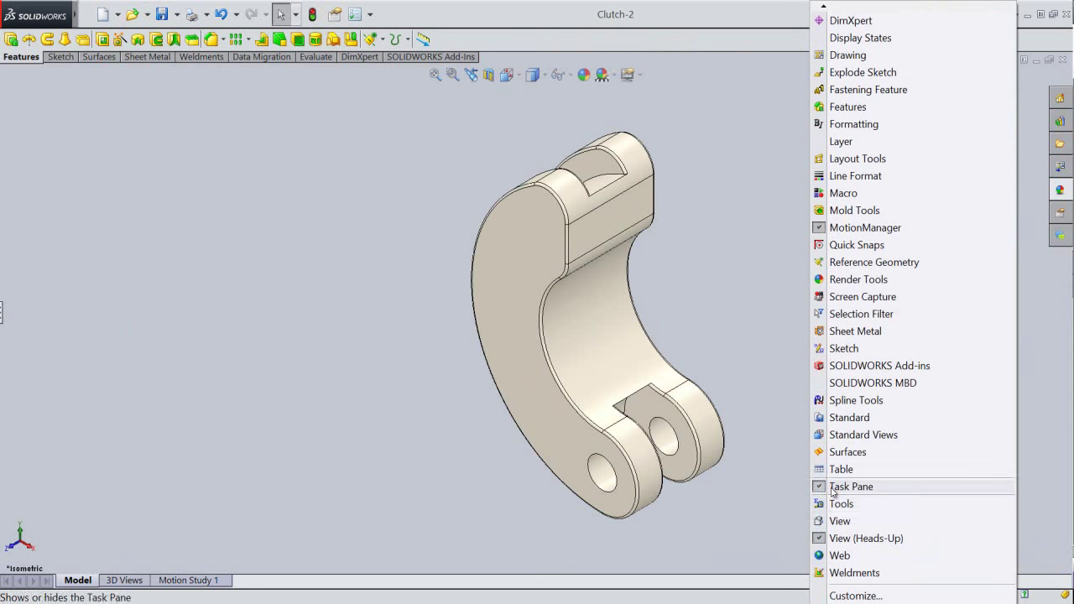
{"action": "left_click", "coordinate": [831, 487]}
{"action": "right_click", "coordinate": [779, 32]}
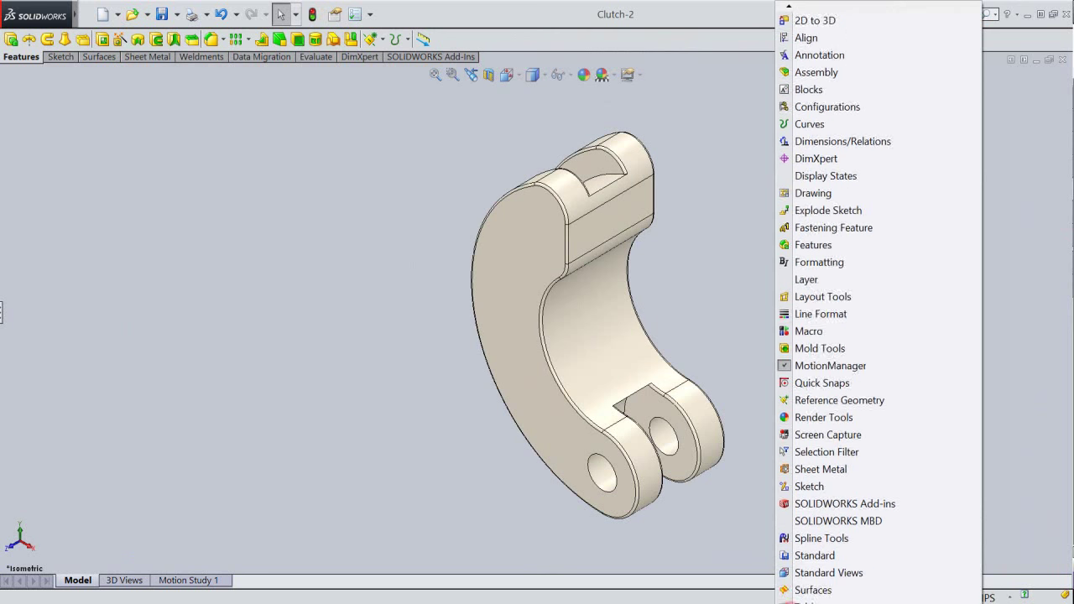
{"action": "left_click", "coordinate": [789, 573]}
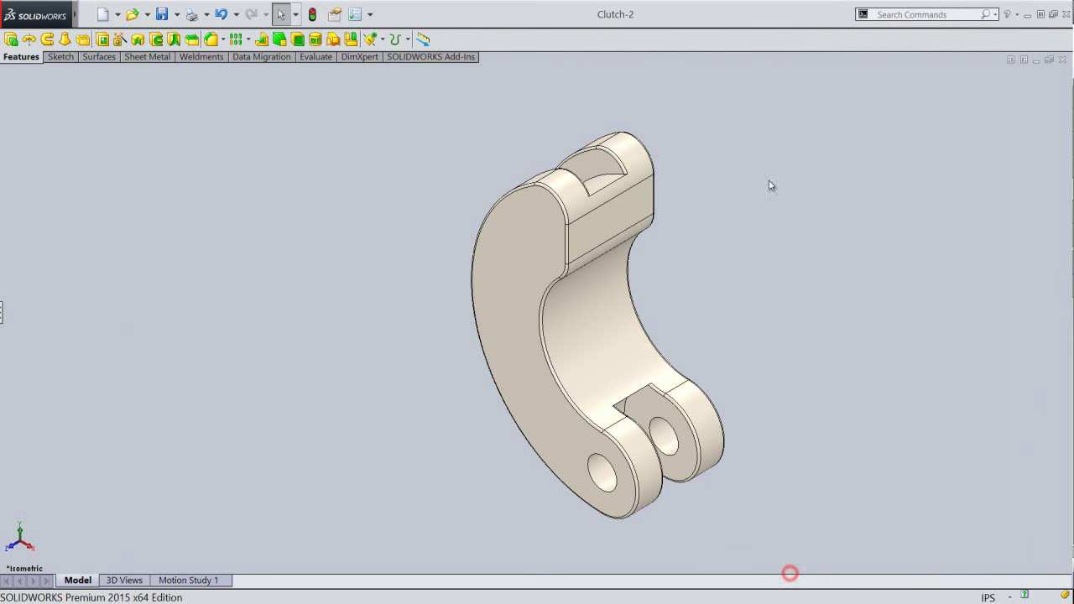
Zoom out slightly and pan the part up and to the left.
{"action": "right_click", "coordinate": [770, 166]}
{"action": "left_click", "coordinate": [793, 208]}
{"action": "mouse_move", "coordinate": [789, 216]}
{"action": "left_mouse_down"}
{"action": "mouse_move", "coordinate": [795, 226]}
{"action": "mouse_move", "coordinate": [797, 210]}
{"action": "left_mouse_up"}
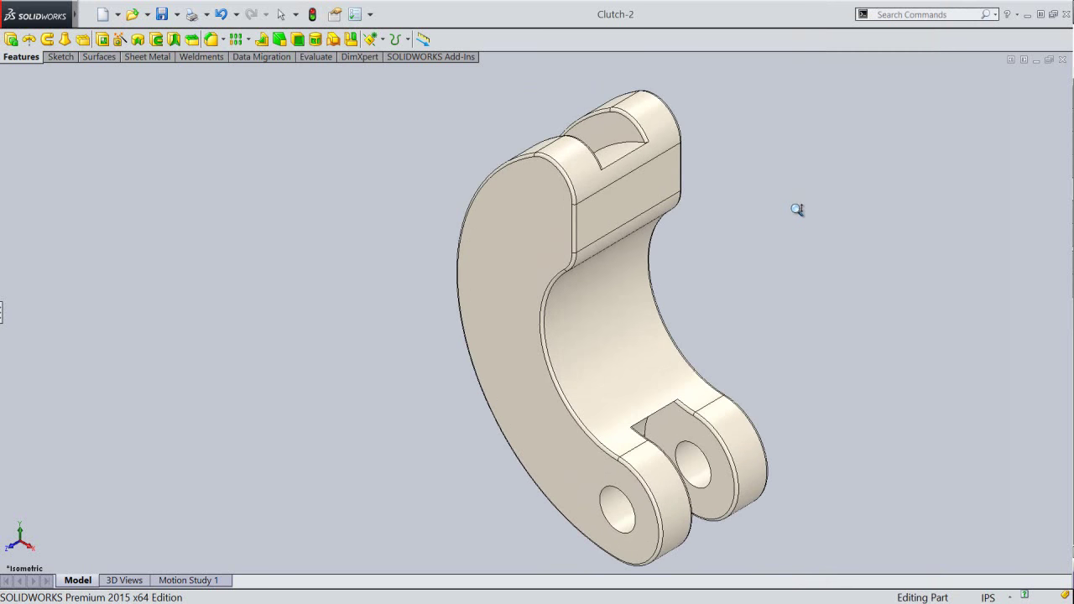
{"action": "right_click", "coordinate": [756, 232]}
{"action": "left_click", "coordinate": [759, 331]}
{"action": "left_click_drag", "start_coordinate": [628, 358], "coordinate": [602, 341]}
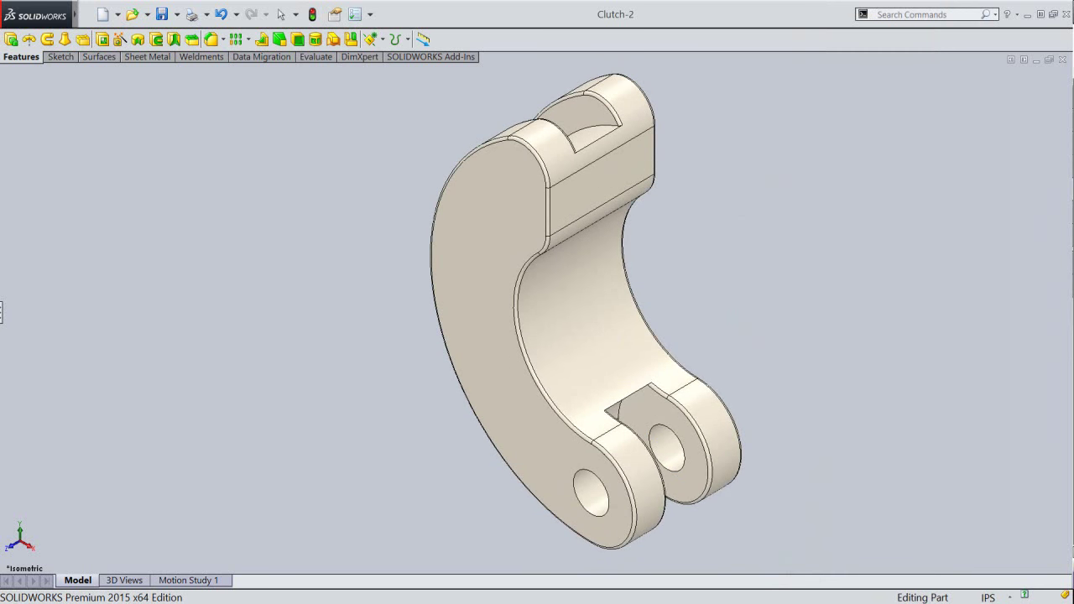
Turn the part to show its grooved side, enlarge it and pan it right.
{"action": "left_click", "coordinate": [782, 244]}
{"action": "key", "text": "space"}
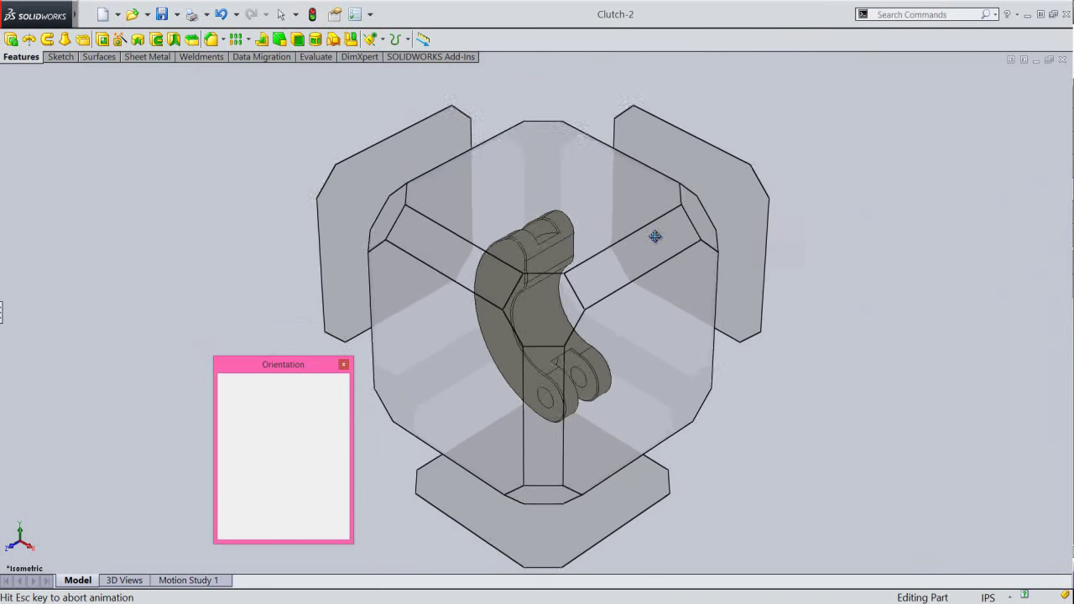
{"action": "left_click", "coordinate": [407, 241]}
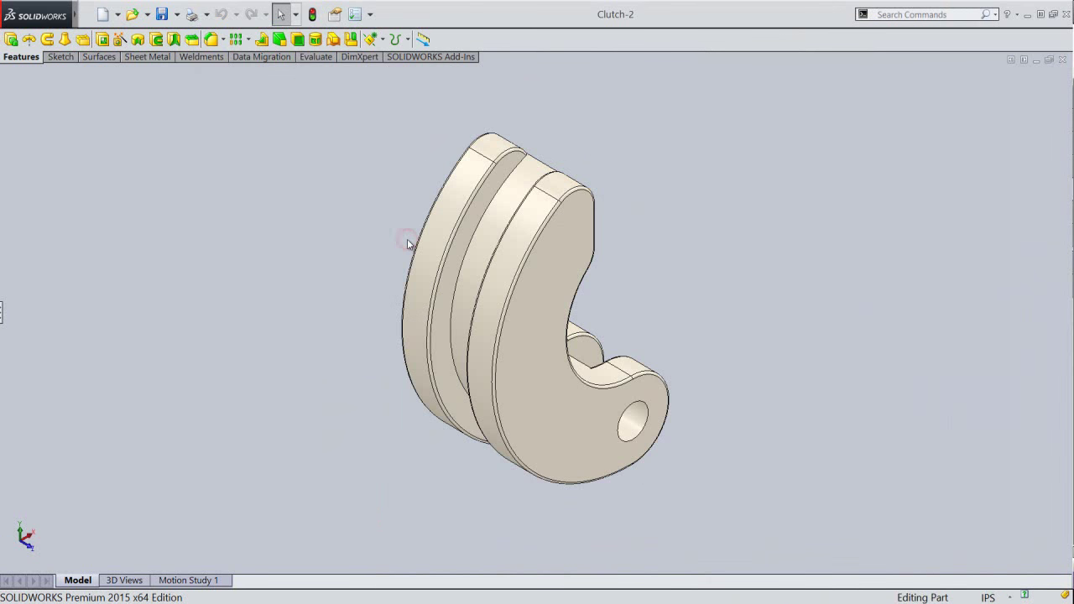
{"action": "right_click", "coordinate": [727, 237]}
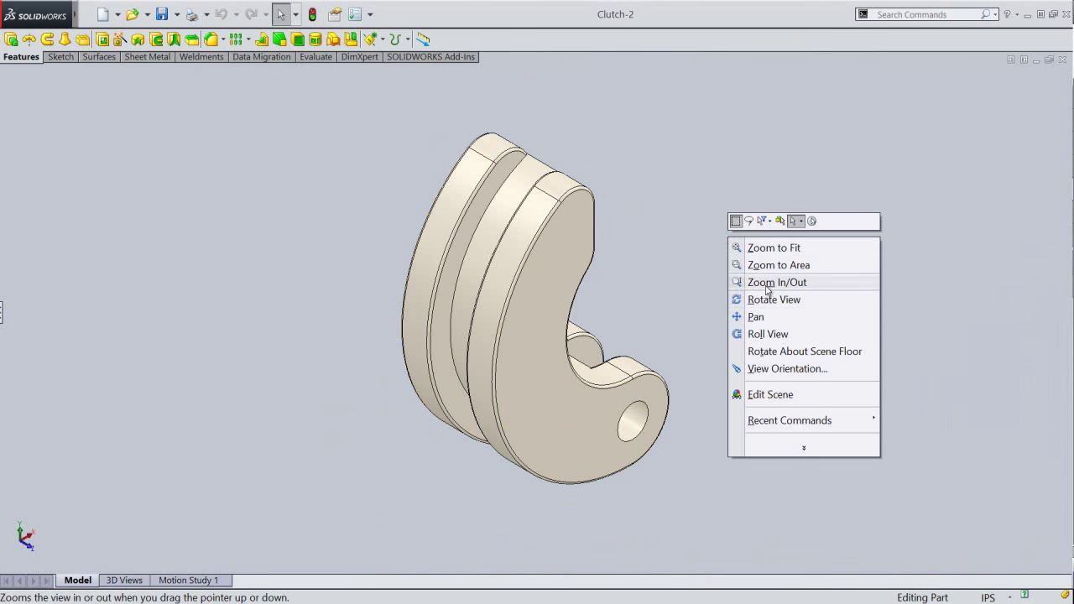
{"action": "left_click", "coordinate": [755, 282]}
{"action": "mouse_move", "coordinate": [764, 290]}
{"action": "left_mouse_down"}
{"action": "mouse_move", "coordinate": [752, 297]}
{"action": "mouse_move", "coordinate": [750, 283]}
{"action": "left_mouse_up"}
{"action": "right_click", "coordinate": [668, 296]}
{"action": "left_click", "coordinate": [681, 400]}
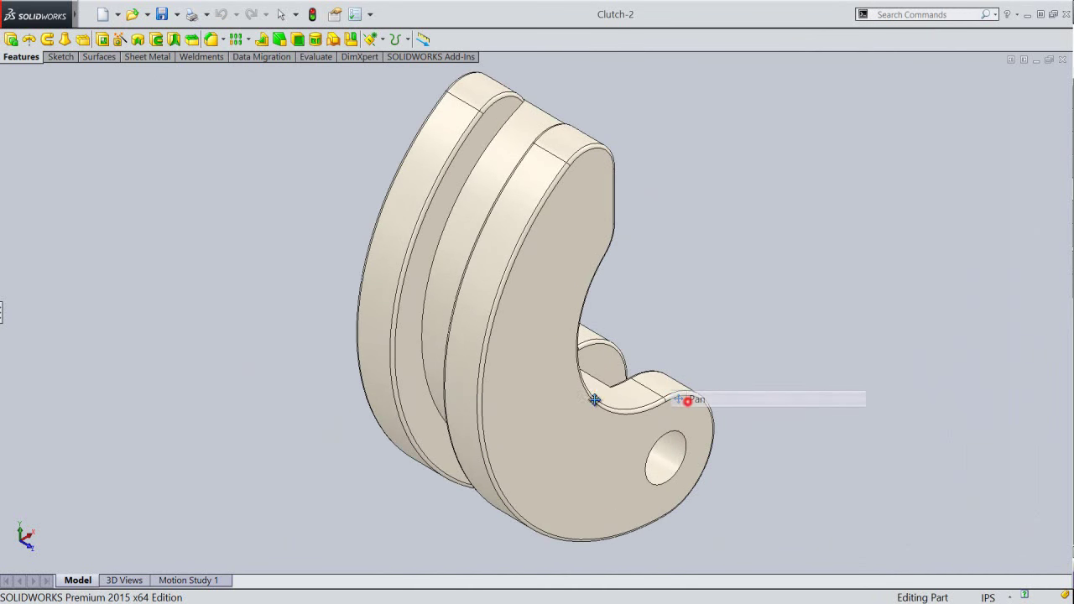
{"action": "left_click_drag", "start_coordinate": [570, 400], "coordinate": [626, 406]}
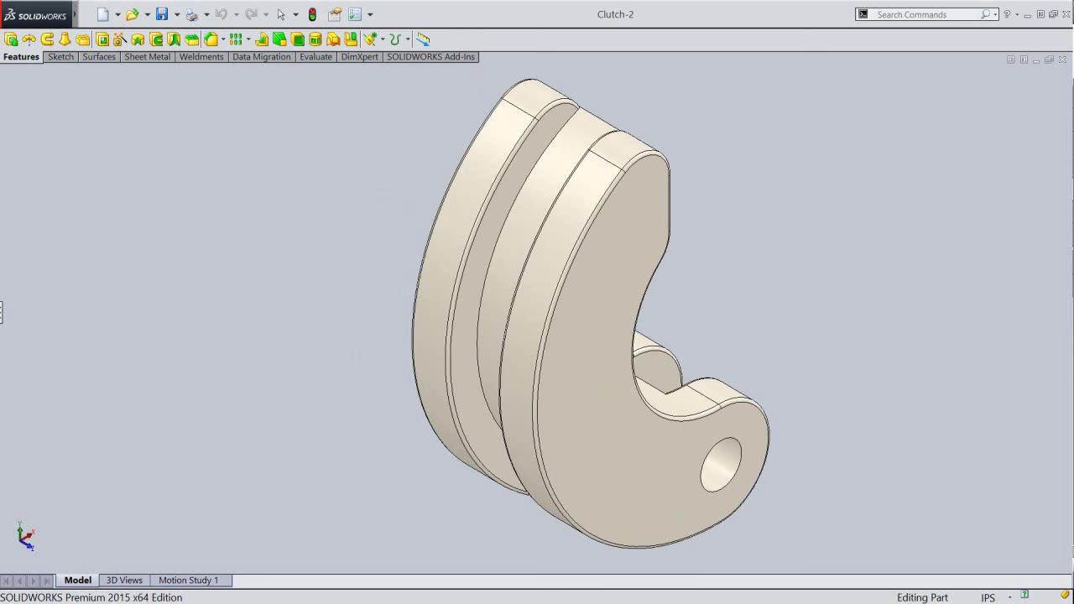
{"action": "right_click", "coordinate": [729, 193]}
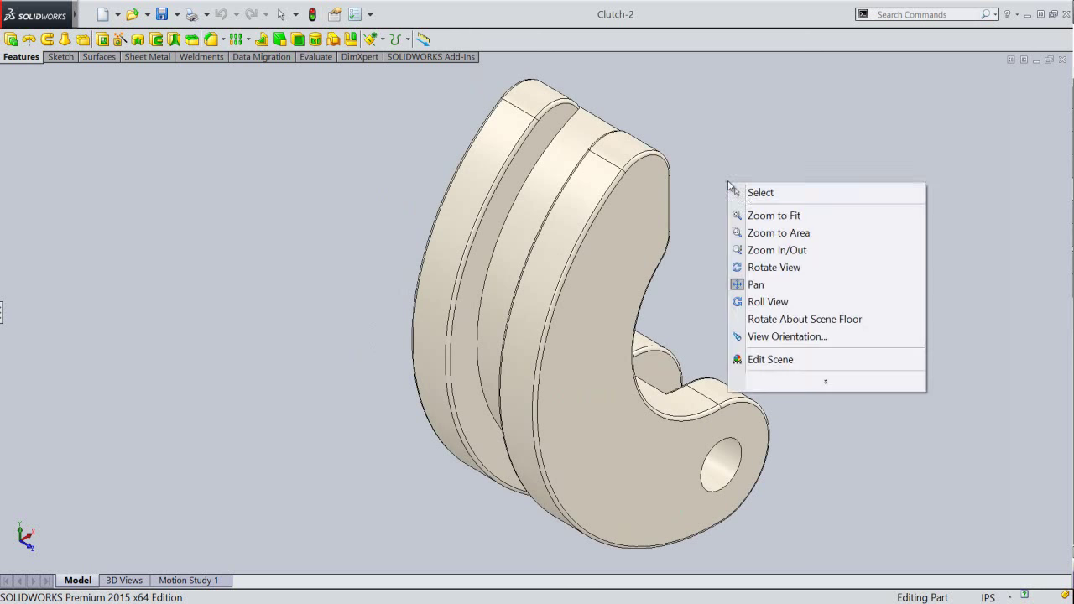
{"action": "left_click", "coordinate": [747, 192]}
Restore large labelled buttons, the task pane, heads-up view toolbar and feature tree.
{"action": "right_click", "coordinate": [761, 42]}
{"action": "left_click", "coordinate": [768, 39]}
{"action": "right_click", "coordinate": [777, 54]}
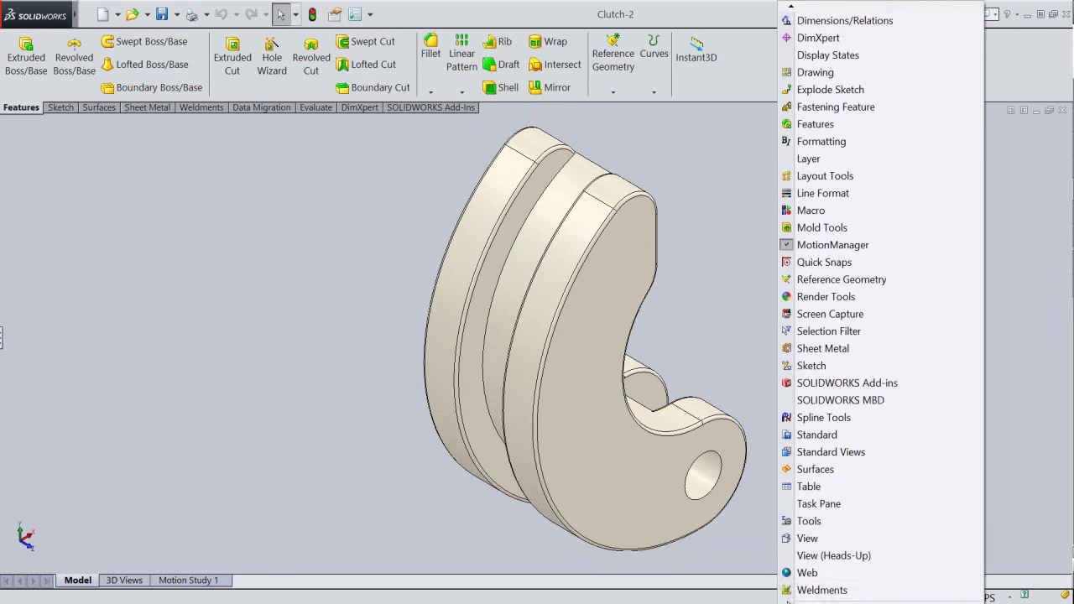
{"action": "left_click", "coordinate": [782, 506]}
{"action": "right_click", "coordinate": [775, 55]}
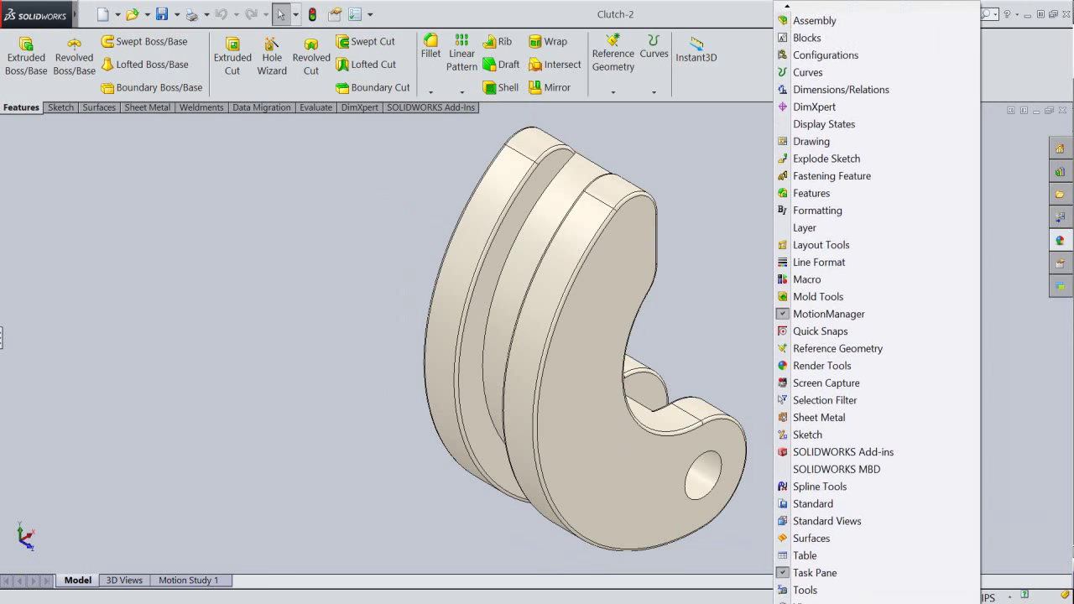
{"action": "left_click", "coordinate": [789, 574]}
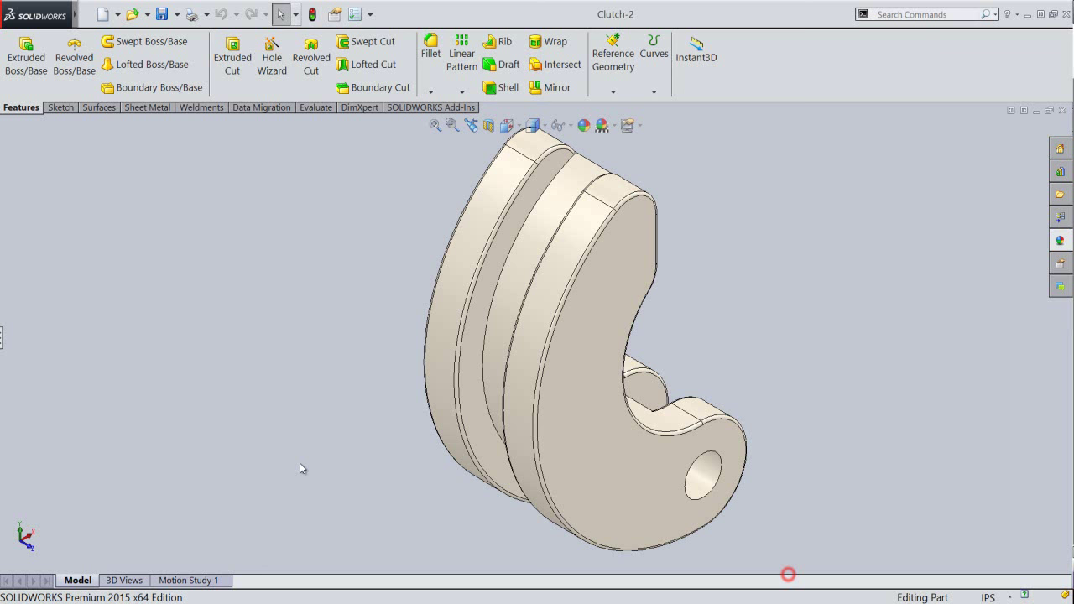
{"action": "left_click", "coordinate": [3, 336]}
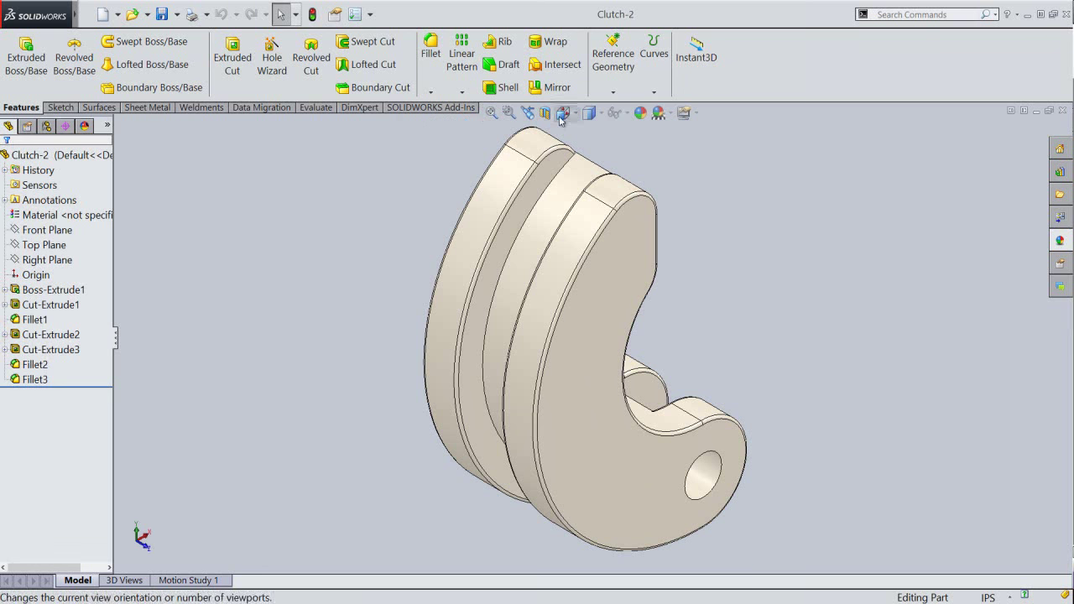
Show the cream clutch arm in the isometric view, zoomed in slightly.
{"action": "left_click", "coordinate": [563, 112]}
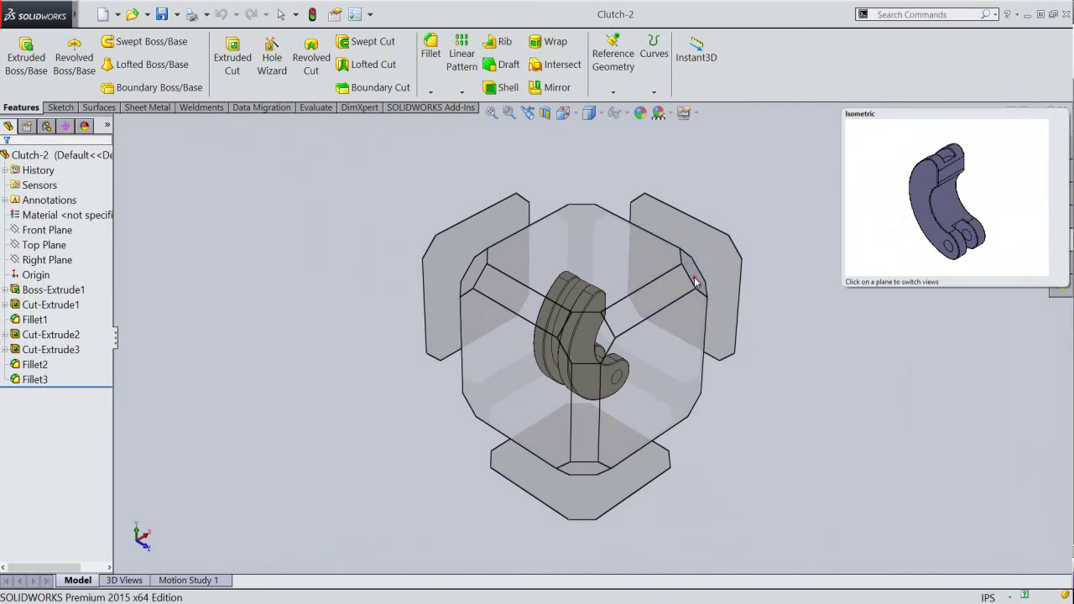
{"action": "left_click", "coordinate": [694, 279]}
{"action": "scroll", "coordinate": [578, 360], "scroll_direction": "down", "scroll_amount": 2}
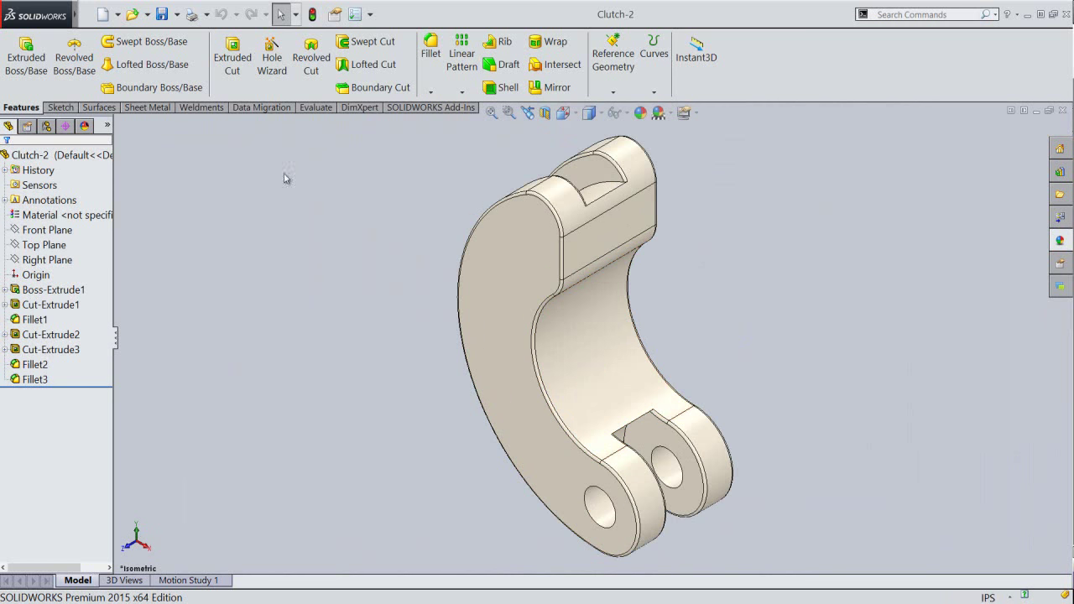